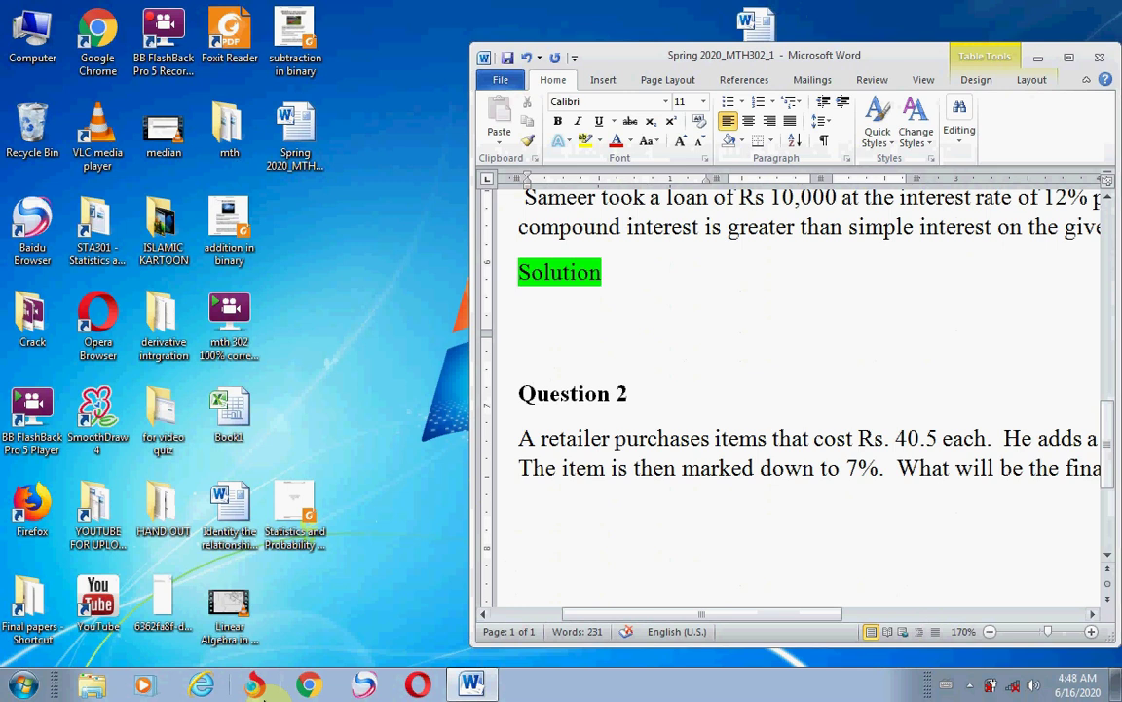
- Open Microsoft Excel 2010 with a blank workbook and zoom the sheet to 180%
left_click(19, 686)
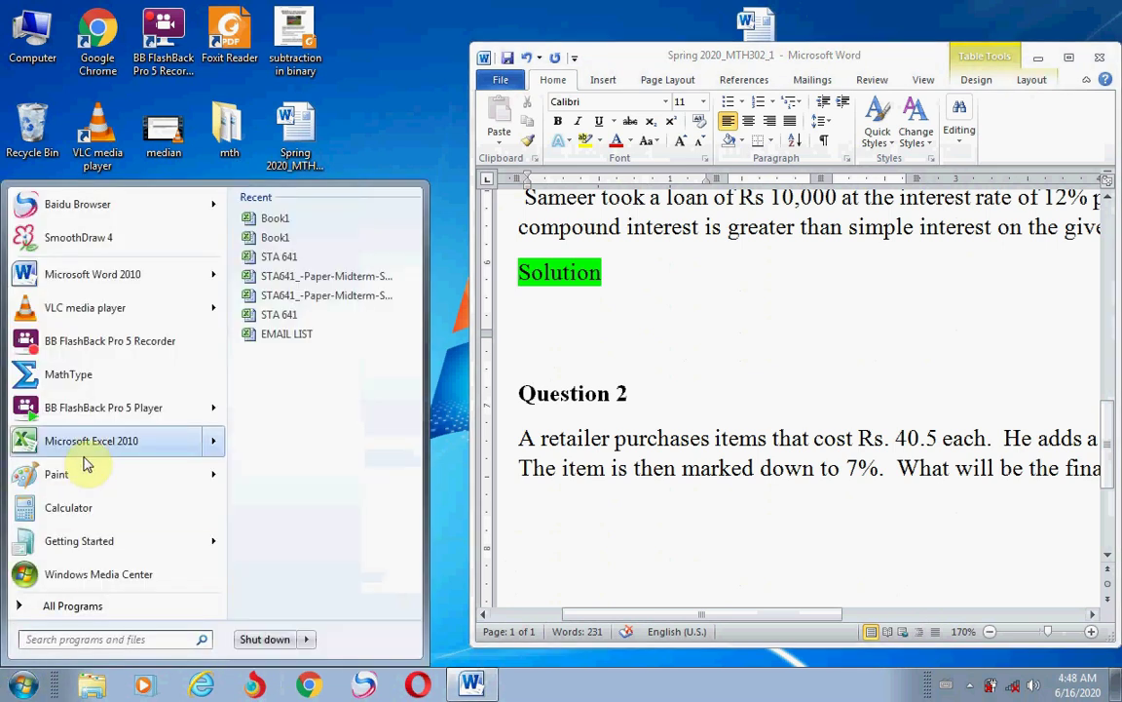
left_click(84, 451)
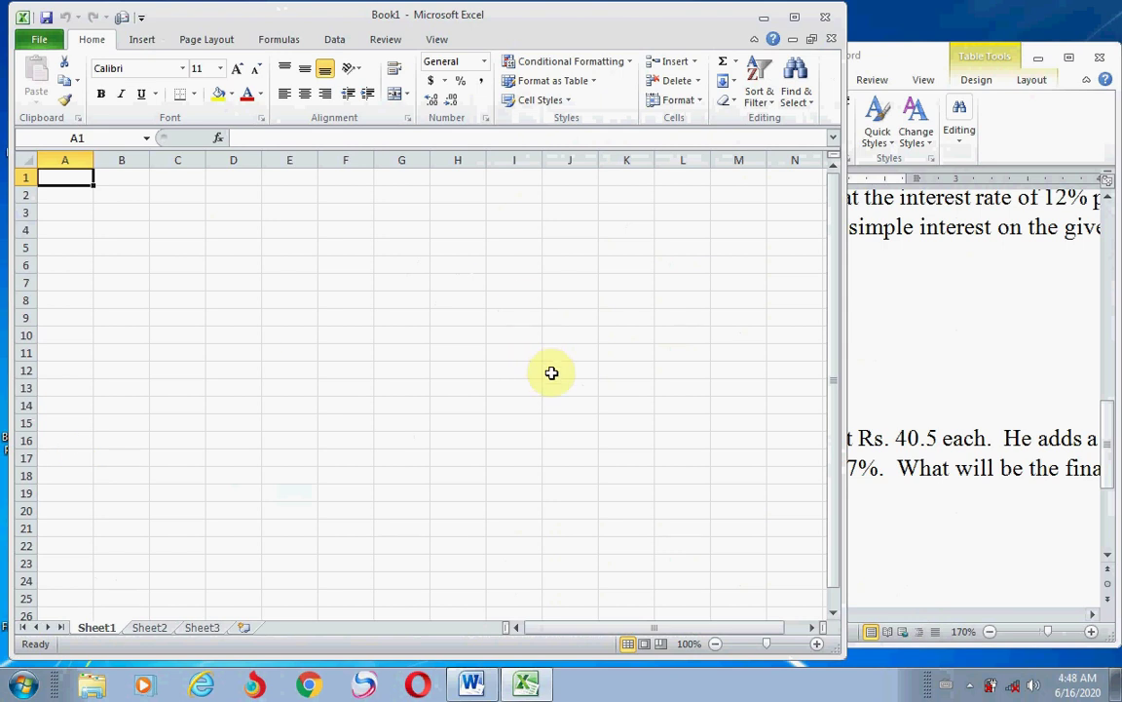
left_click(816, 644)
left_click(816, 644)
left_click(817, 644)
left_click(817, 644)
left_click(817, 644)
left_click(817, 644)
left_click(816, 644)
left_click(817, 644)
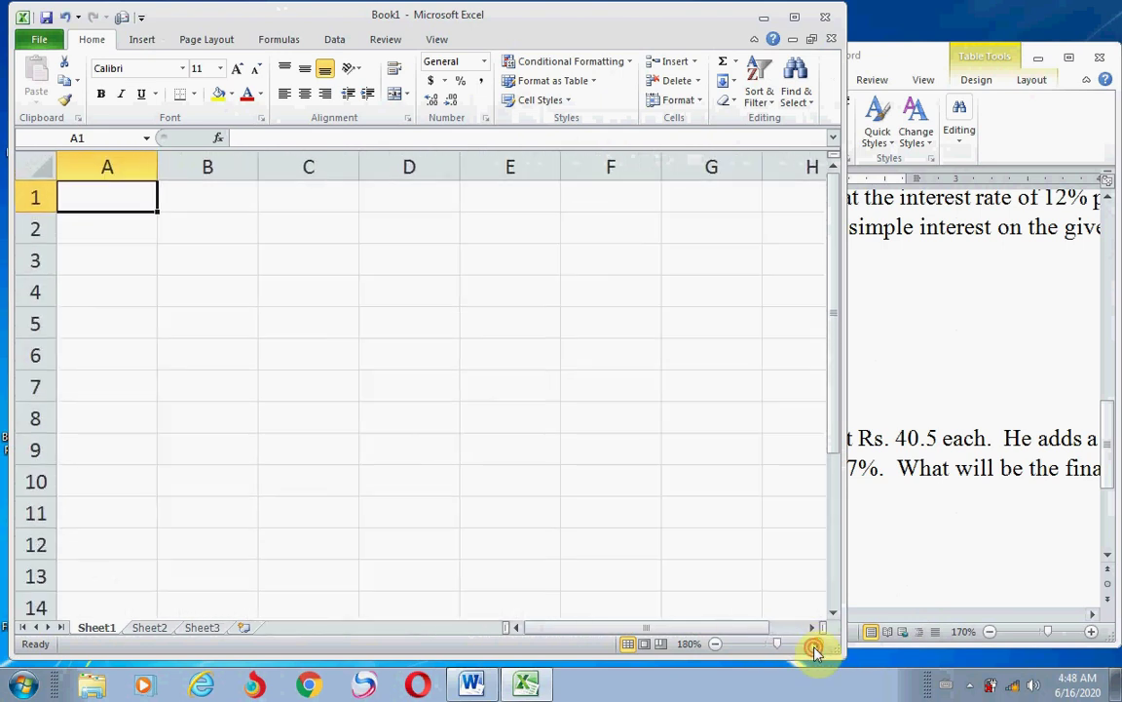
- Narrow the Word document window so it sits beside the Excel sheet, then return to the blank workbook
left_click(991, 368)
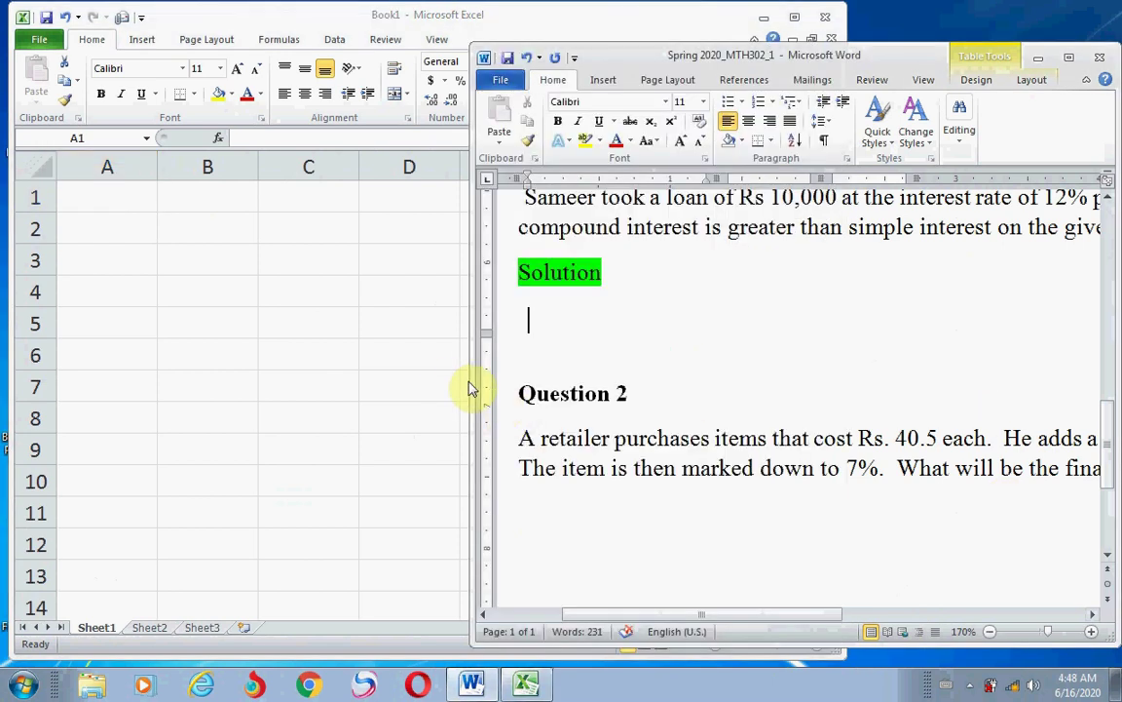
left_click_drag(470, 378, 835, 343)
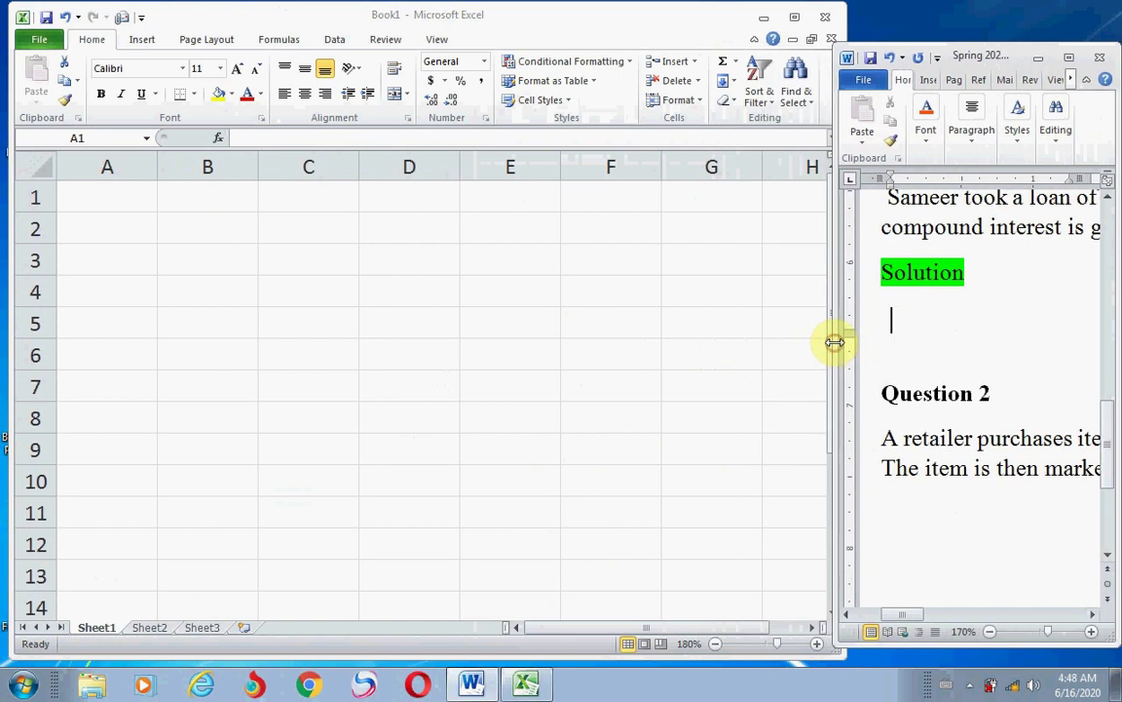
left_click(702, 527)
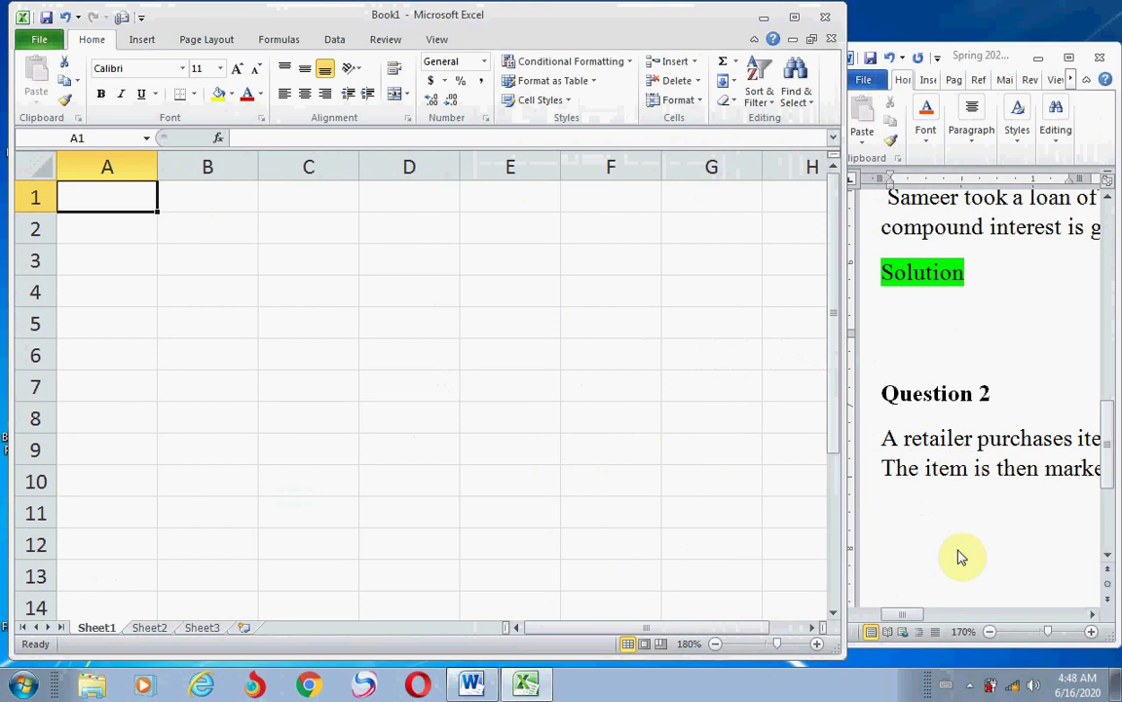
- Consult the loan amount in the Word question, label cell A1 PRINCIPAL AMOUNT, and fit column A to the text
left_click_drag(909, 616, 971, 620)
scroll(1111, 459, "up", 1)
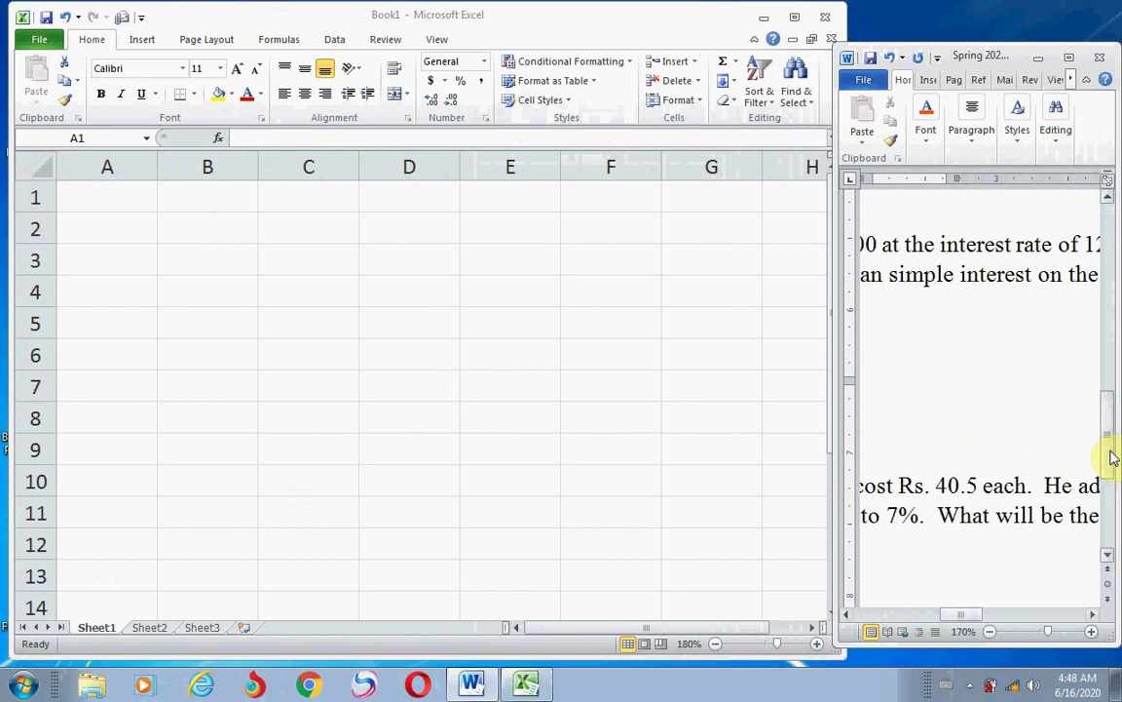
left_click(967, 616)
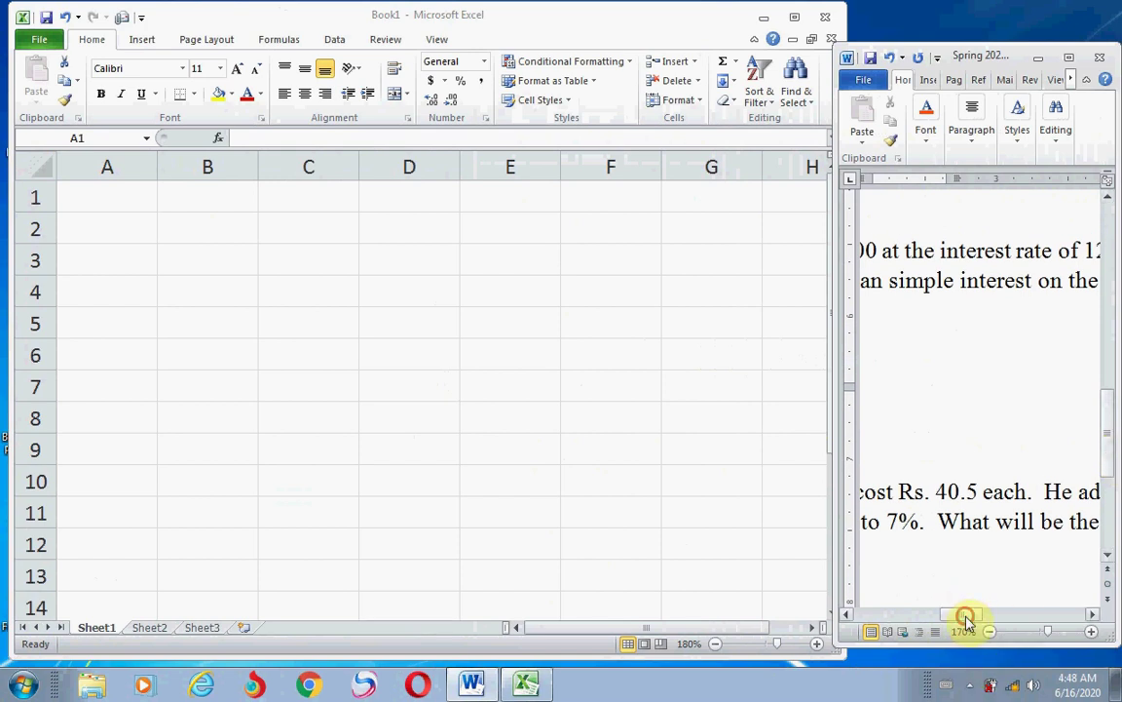
mouse_move(966, 617)
left_mouse_down()
mouse_move(894, 619)
mouse_move(947, 615)
left_mouse_up()
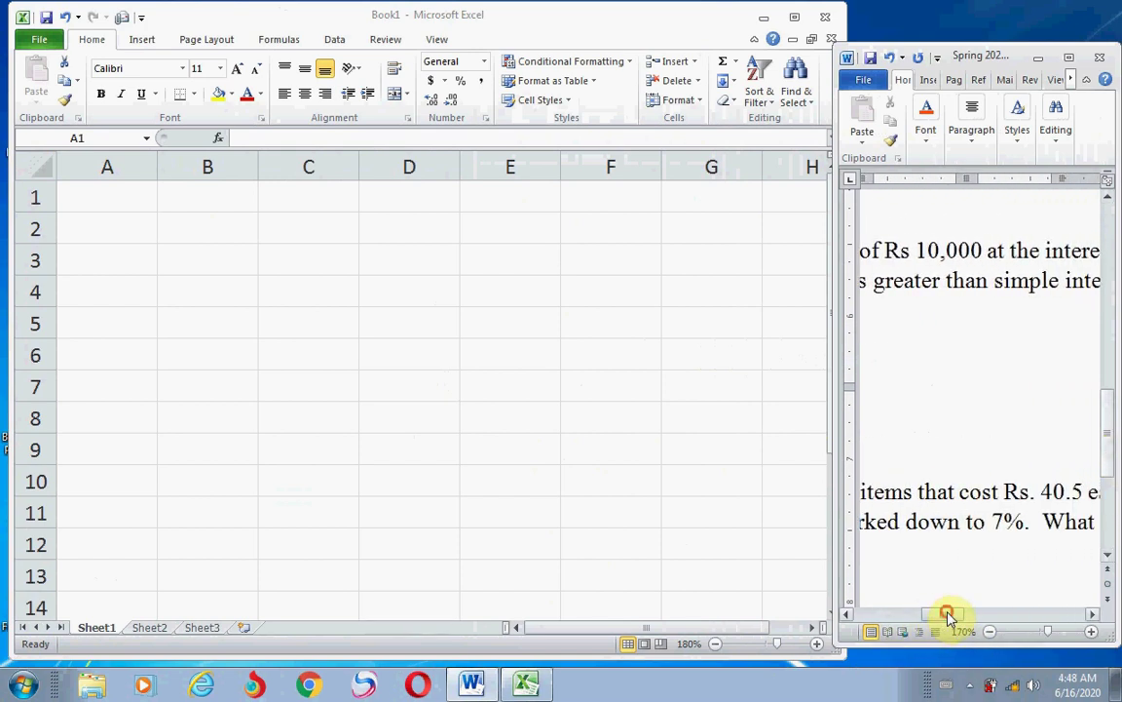
left_click(959, 248)
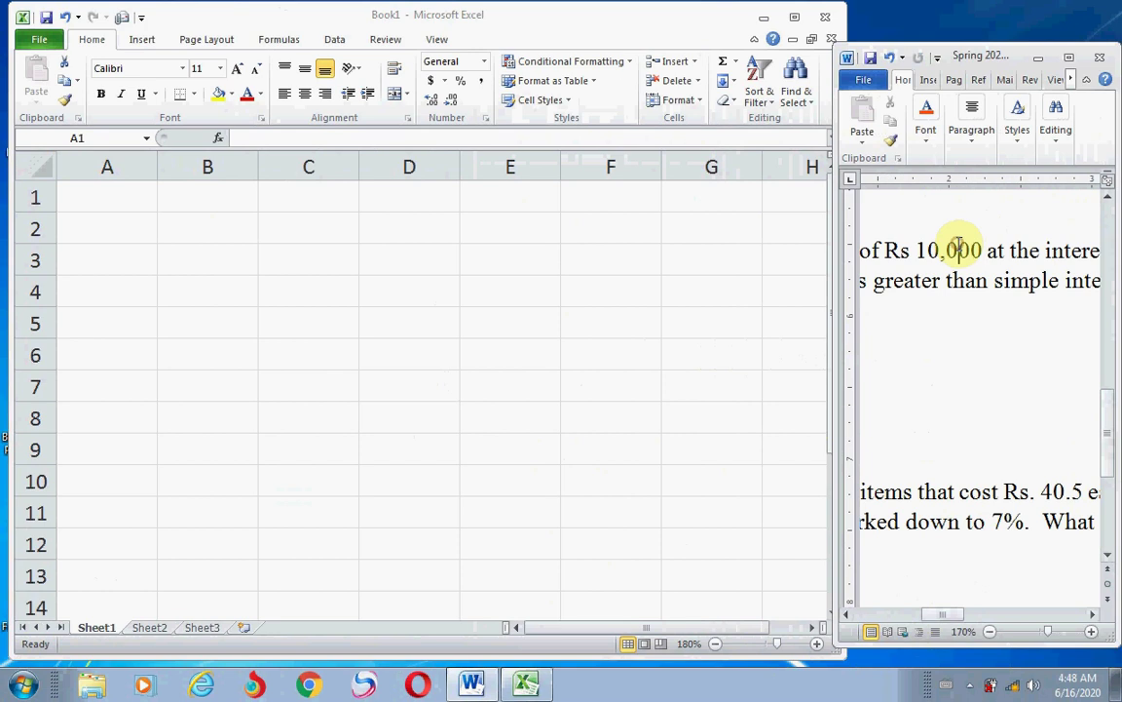
left_click(105, 194)
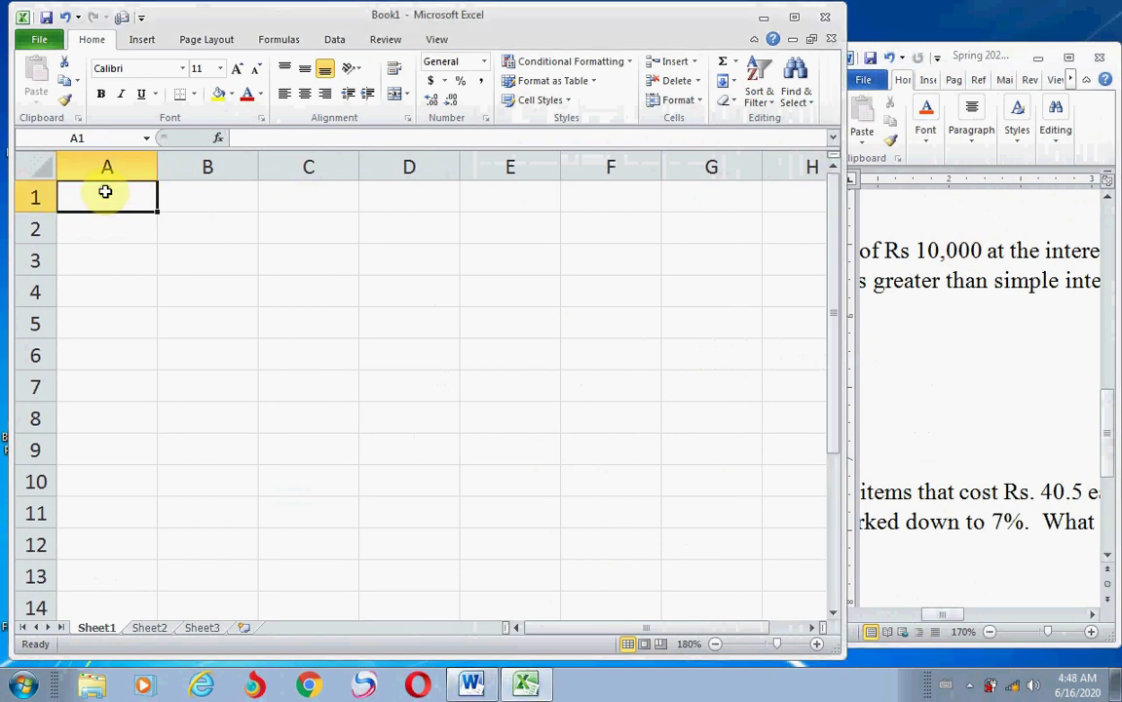
type("pr")
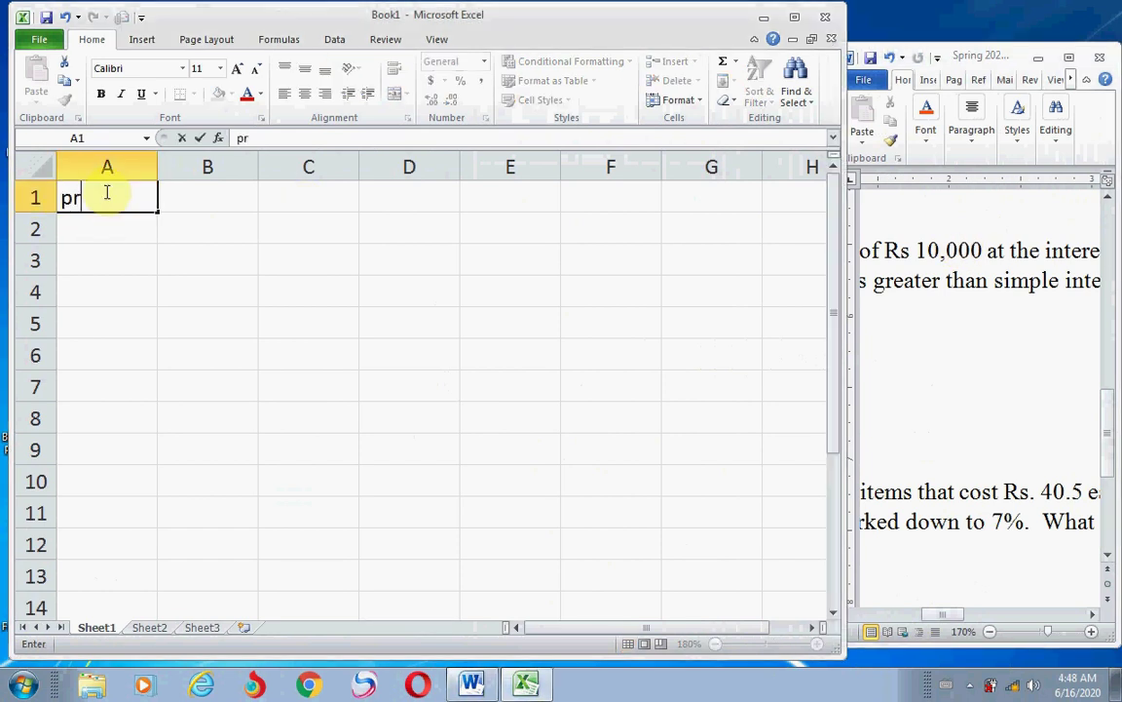
key("BackSpace")
key("BackSpace")
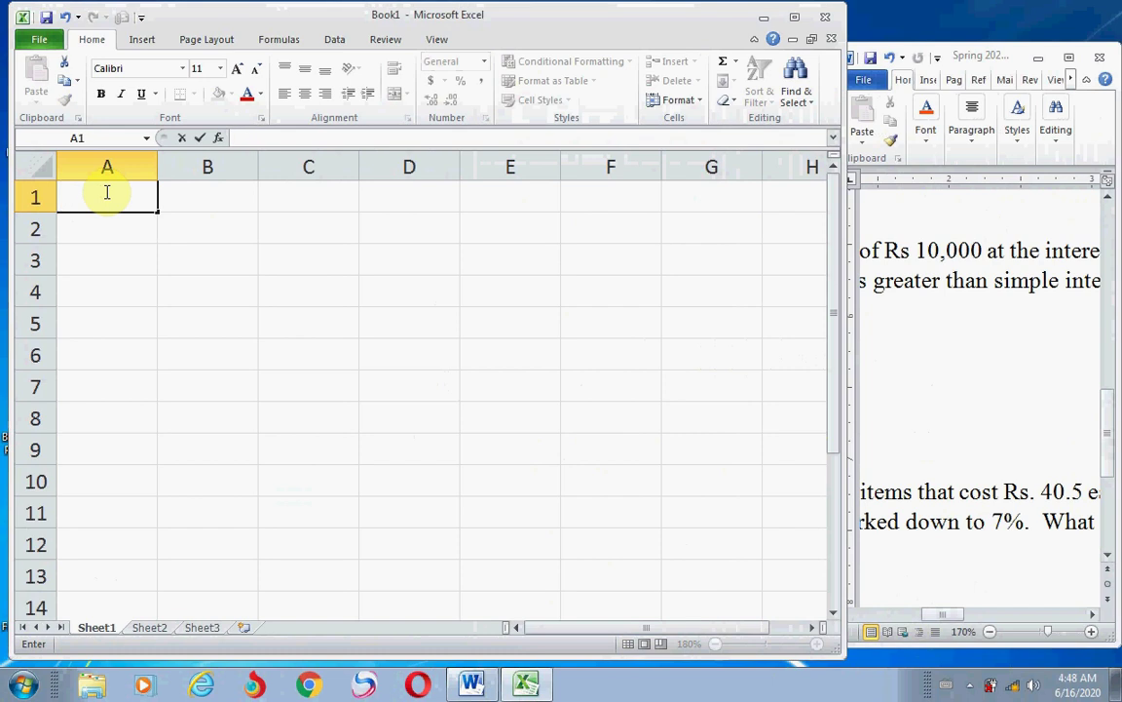
type("PRINCIPAL")
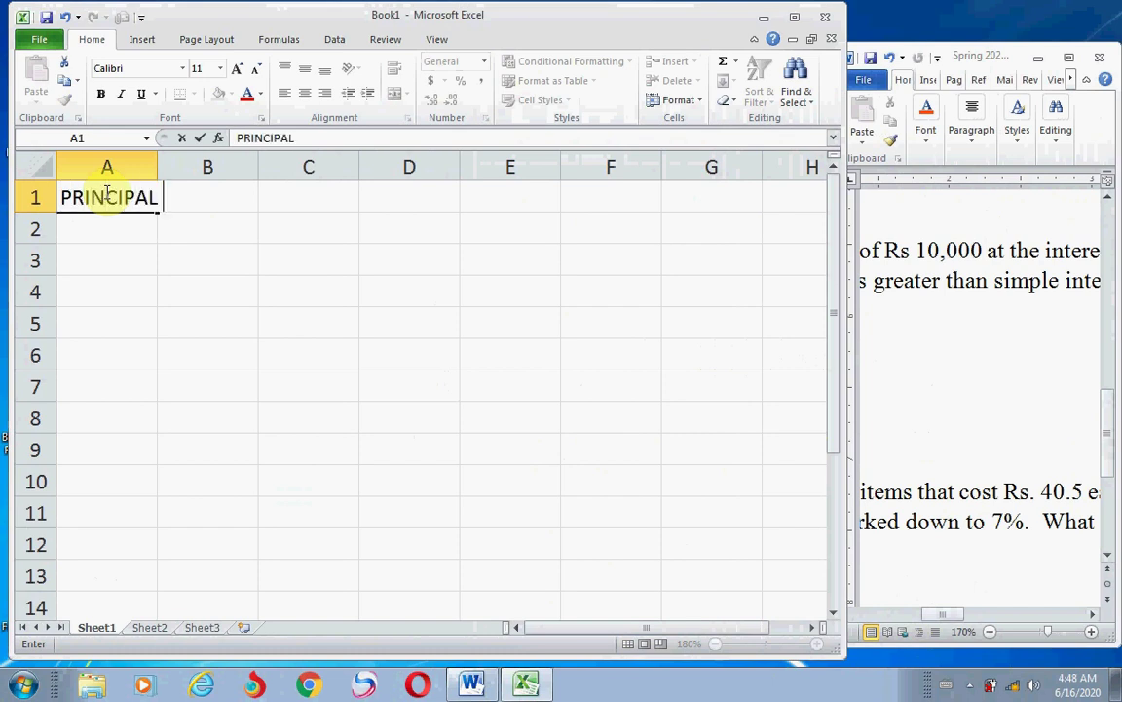
type(" AMOUNT")
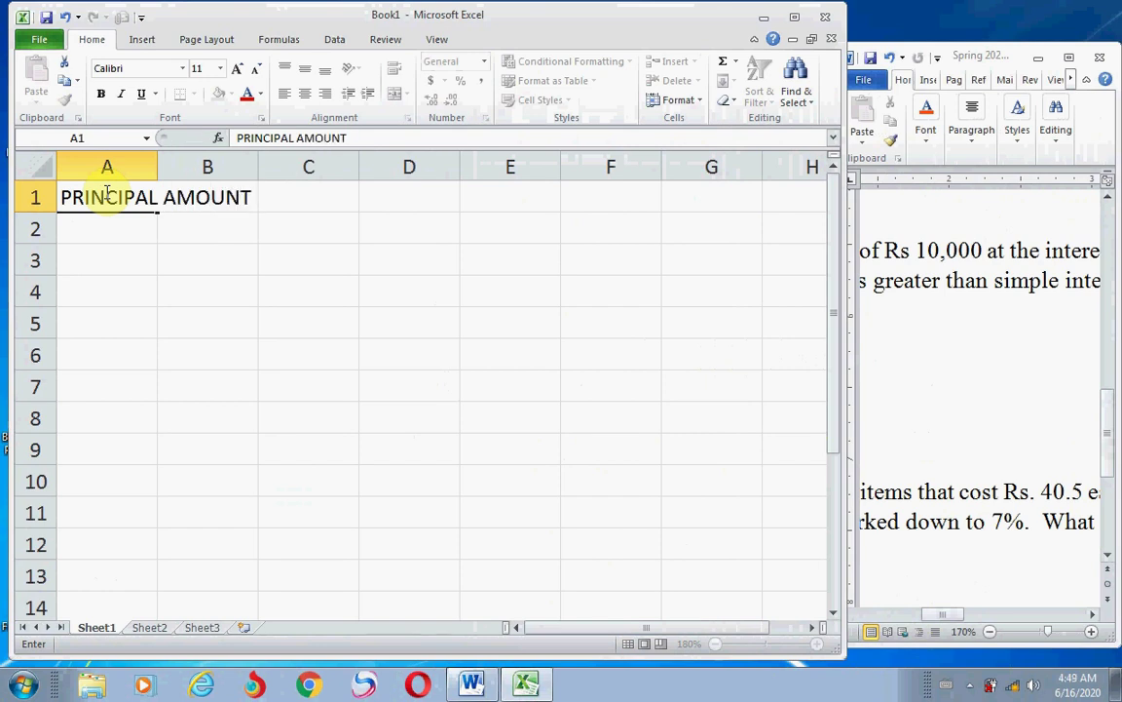
key("Return")
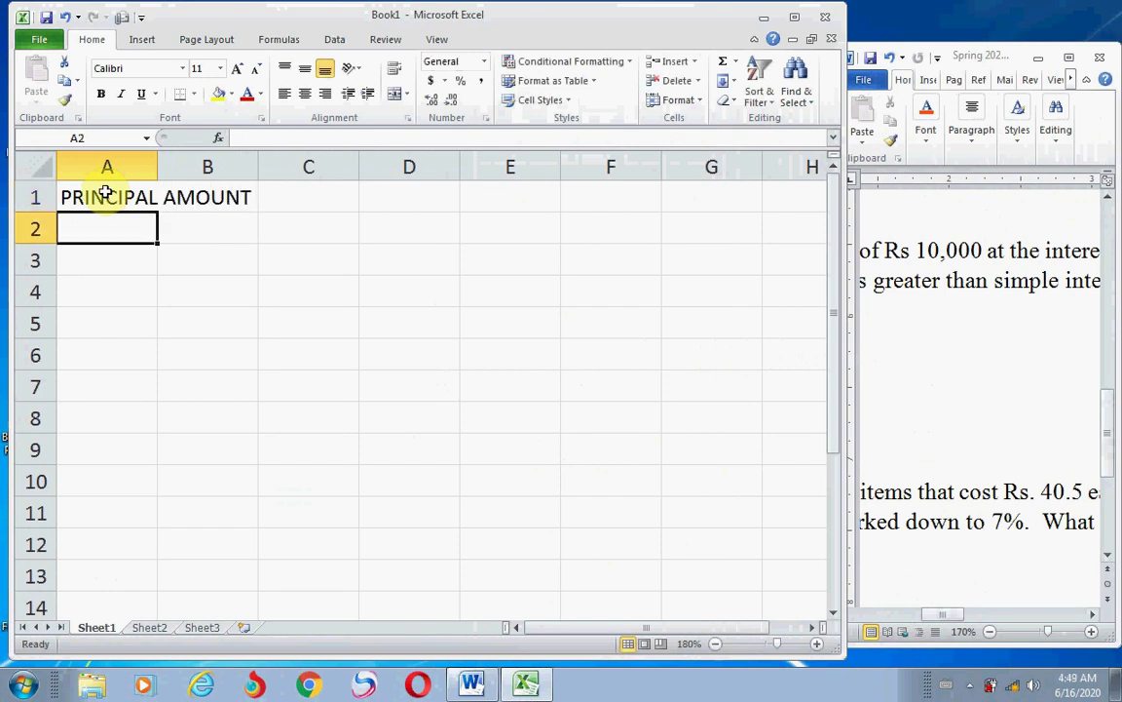
double_click(158, 166)
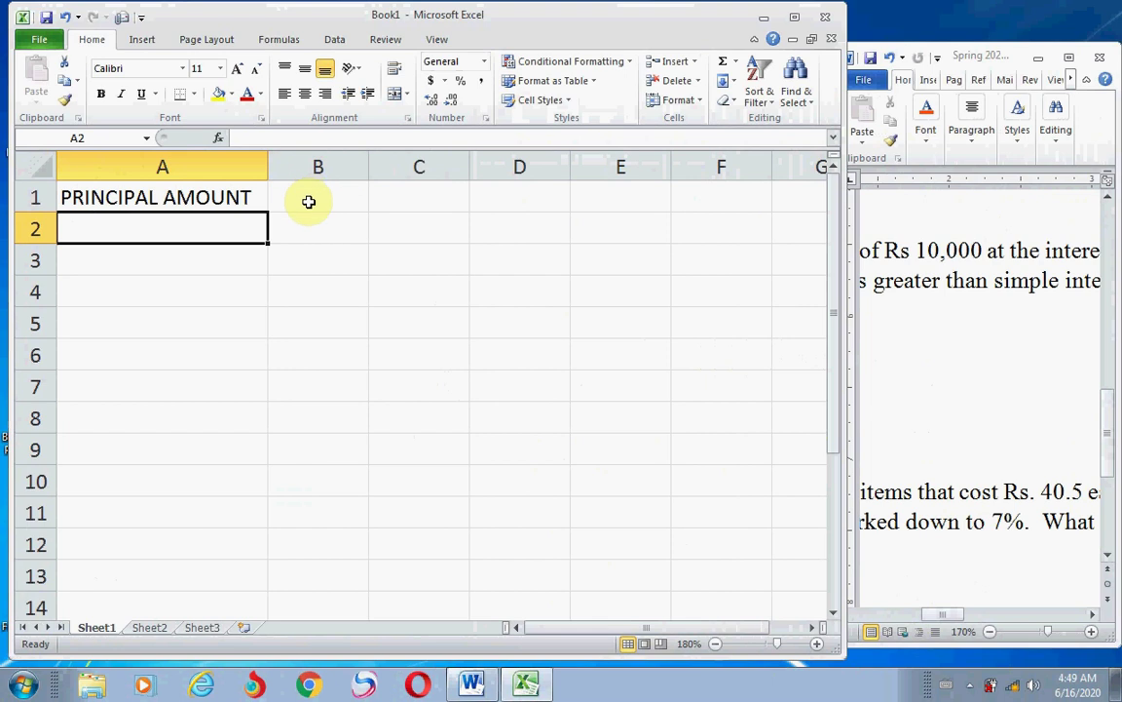
- Enter the principal of 10000 in cell B1
left_click(308, 196)
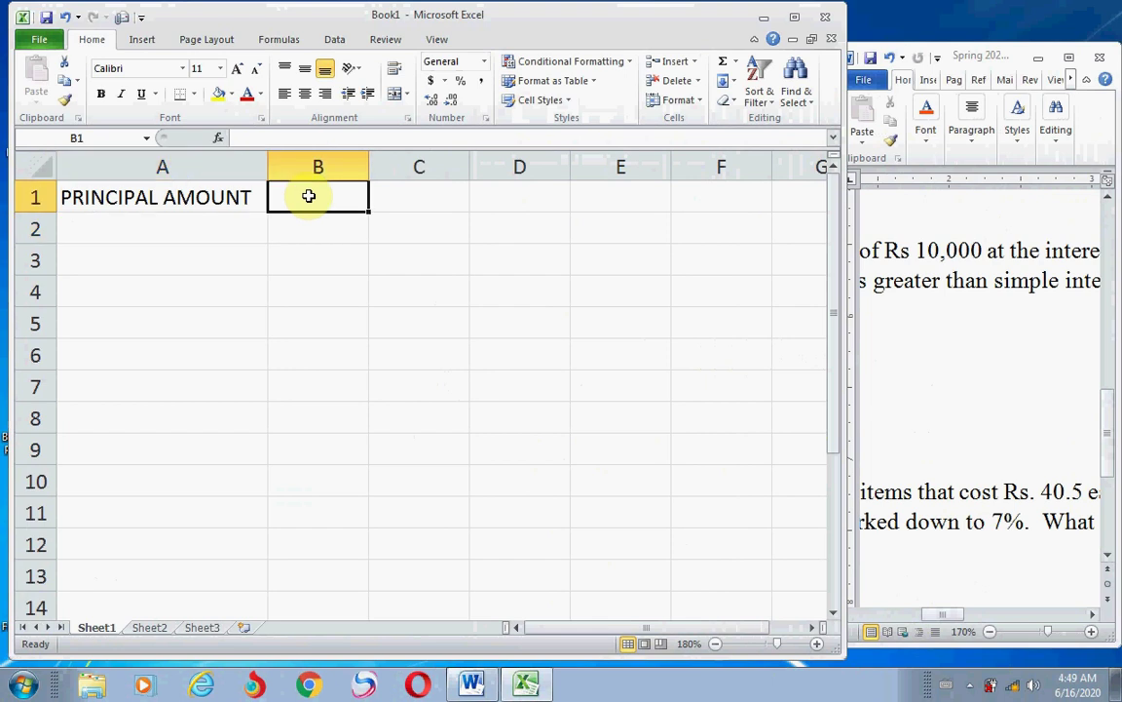
type("10000")
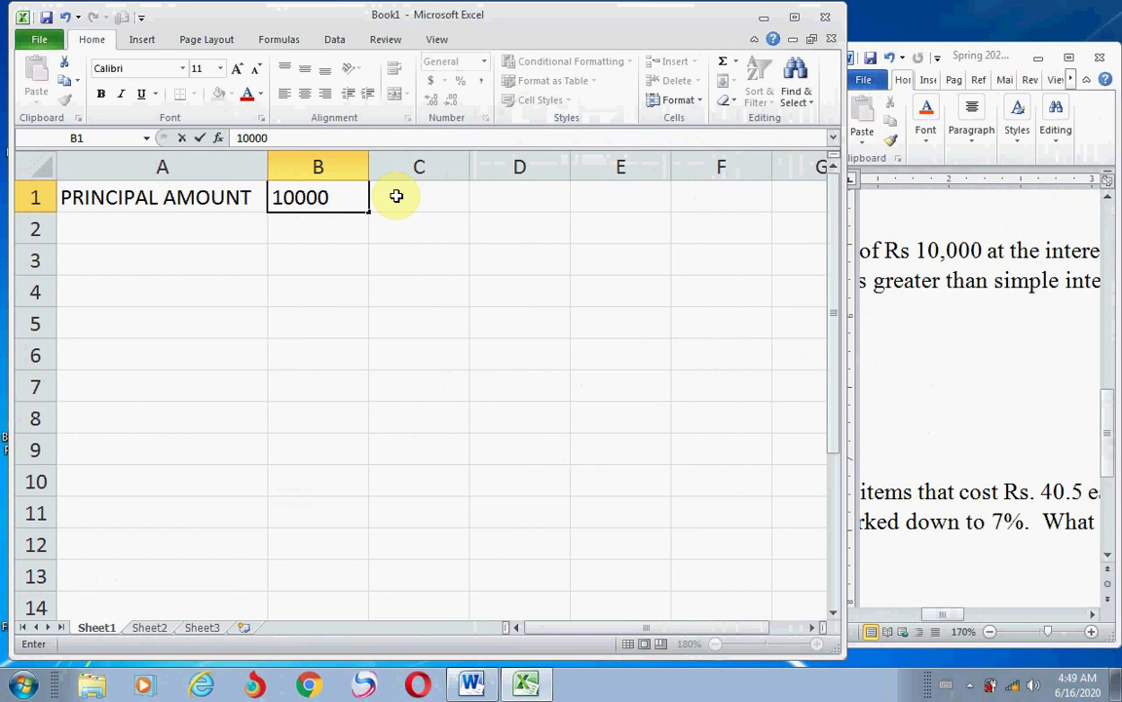
left_click(136, 227)
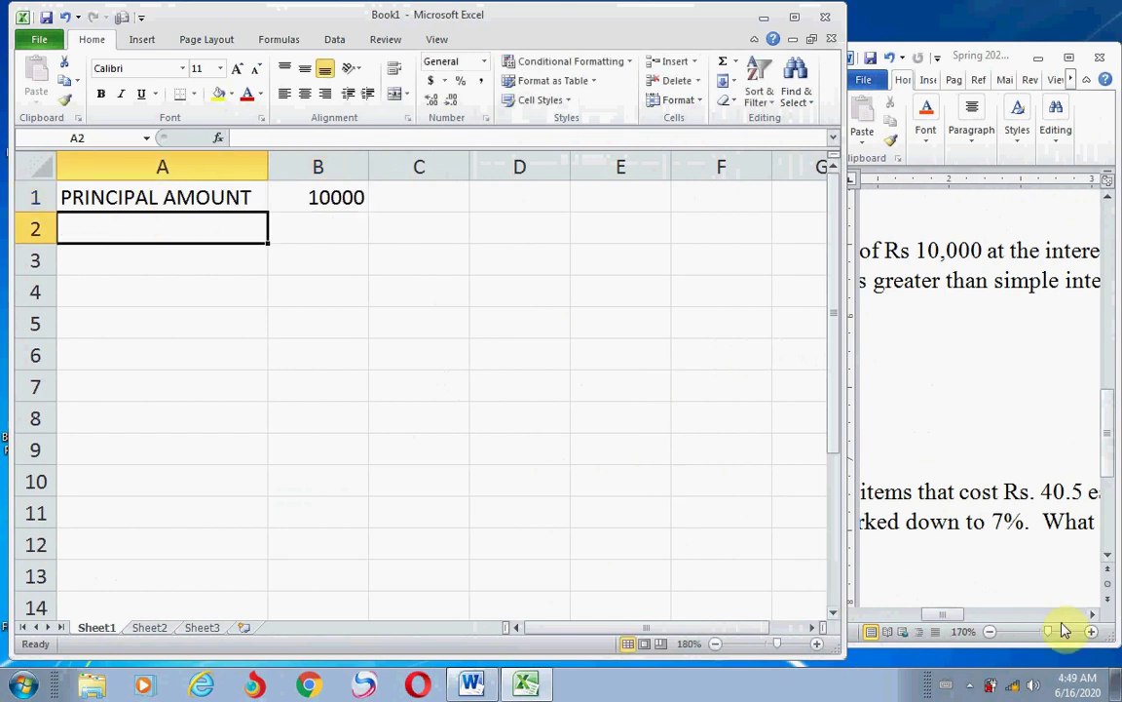
- Consult the rate in the Word question and enter INTREST RATE, 12 and % across cells A2 to C2
left_click_drag(945, 621, 978, 615)
left_click(1001, 250)
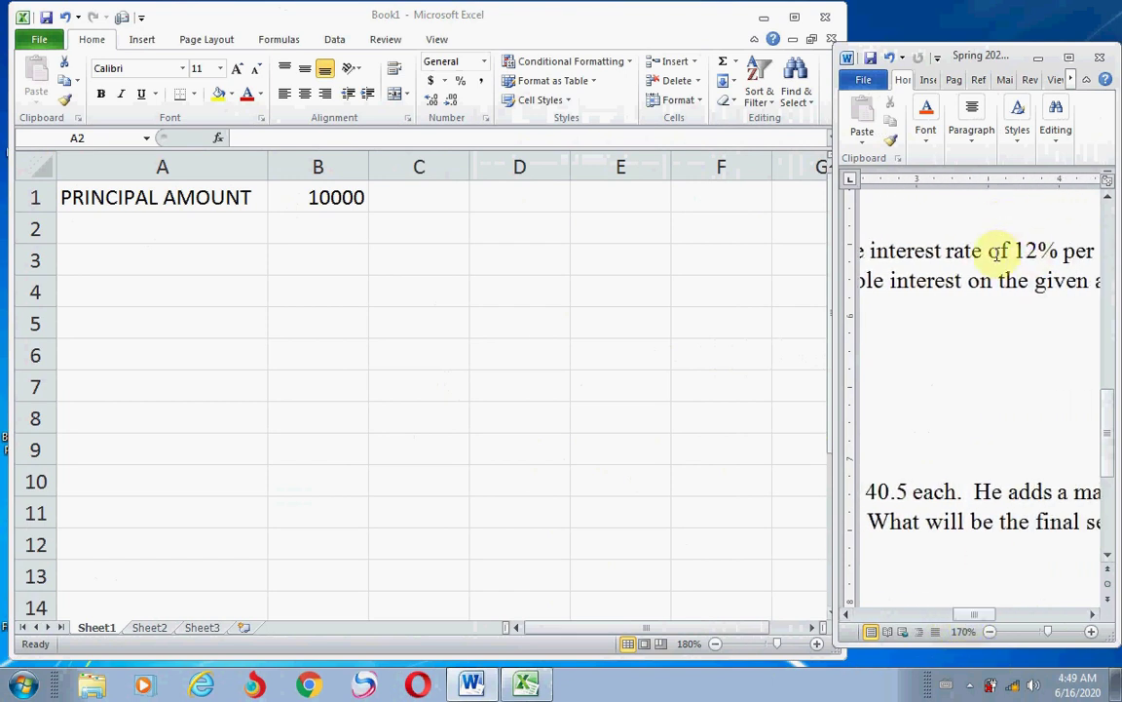
left_click(134, 227)
type("IN")
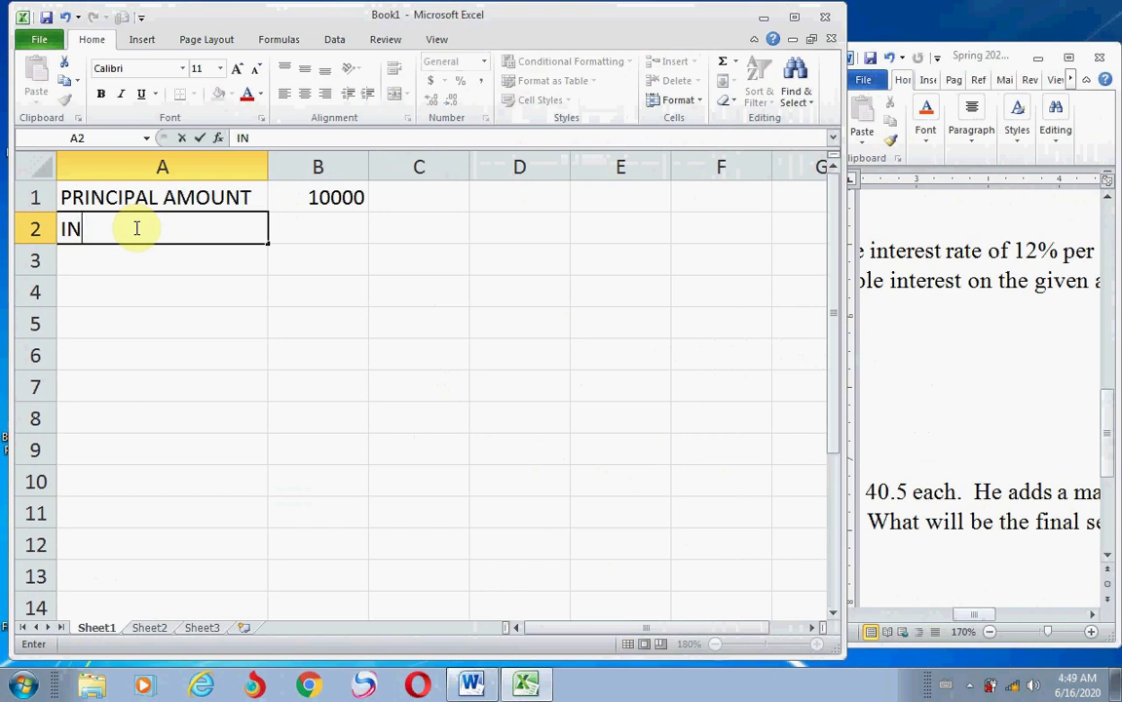
type("TREST")
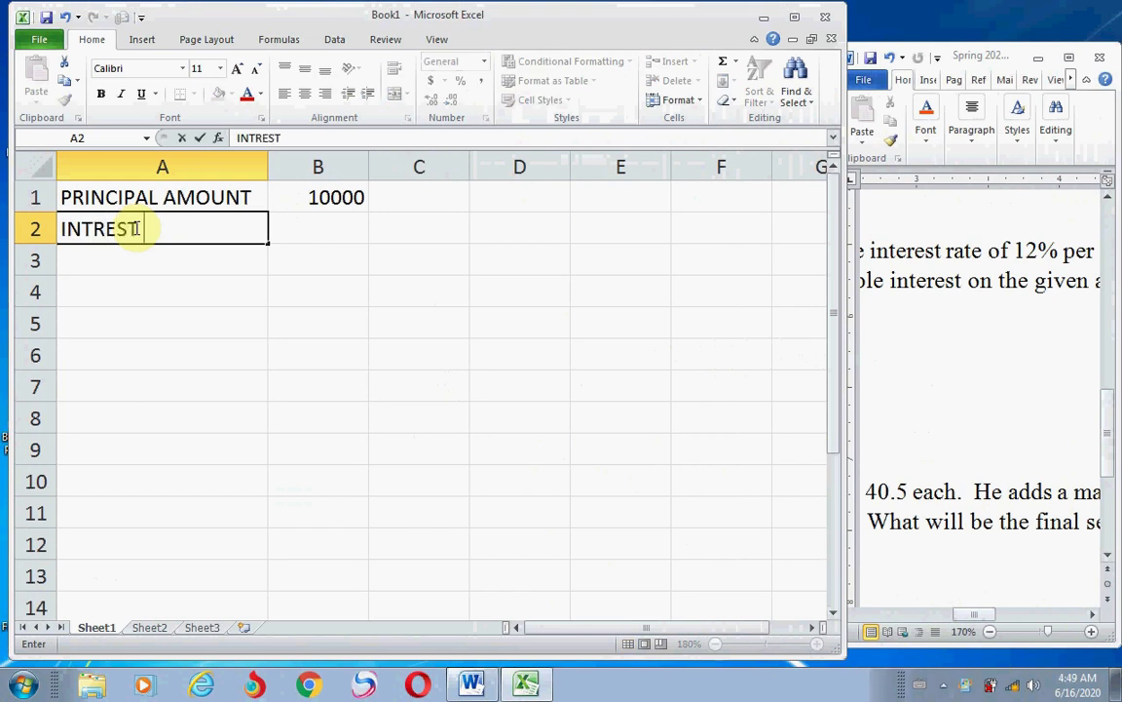
type(" RATE")
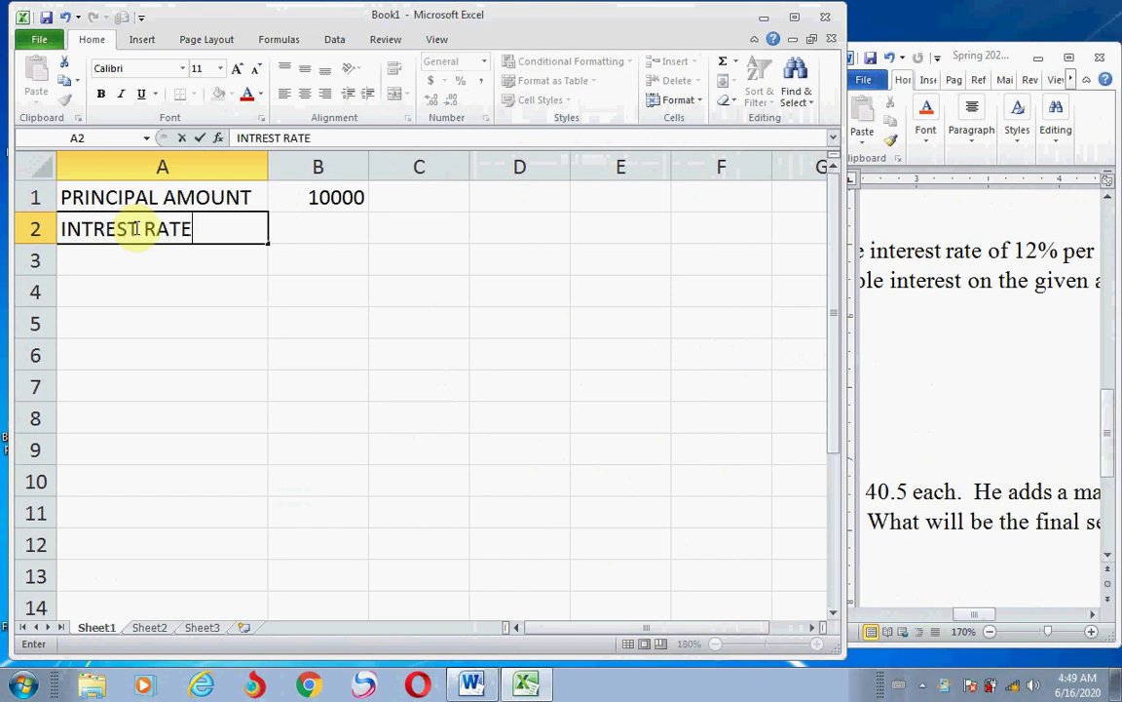
key("Tab")
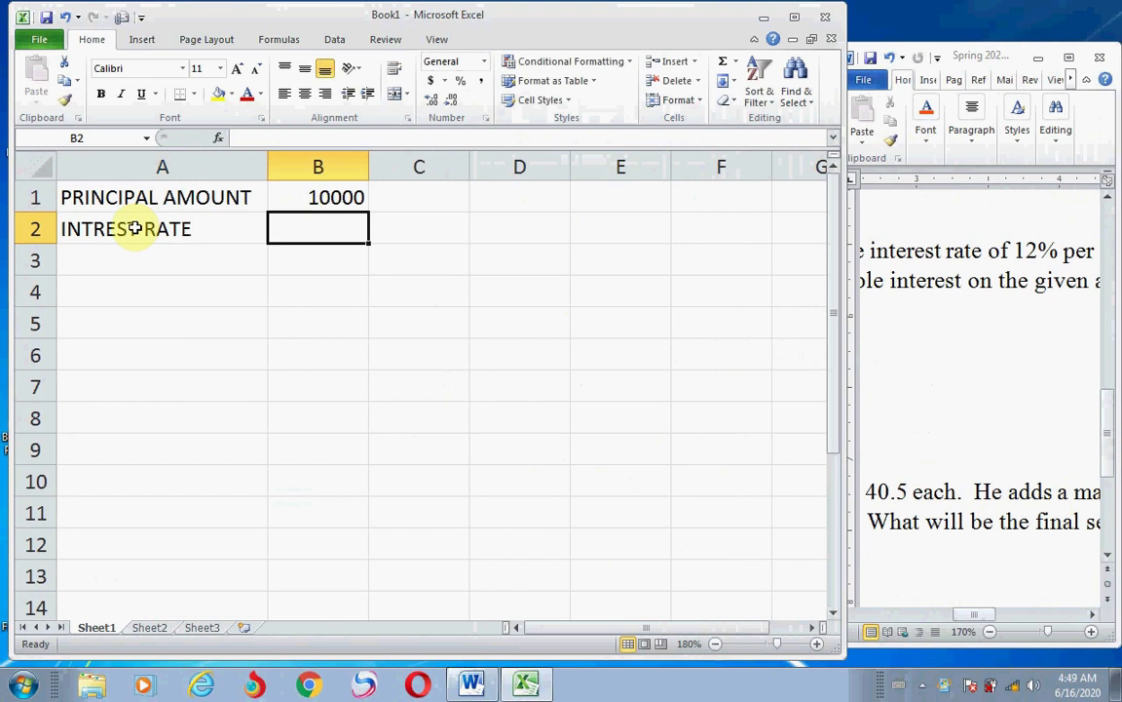
type("12")
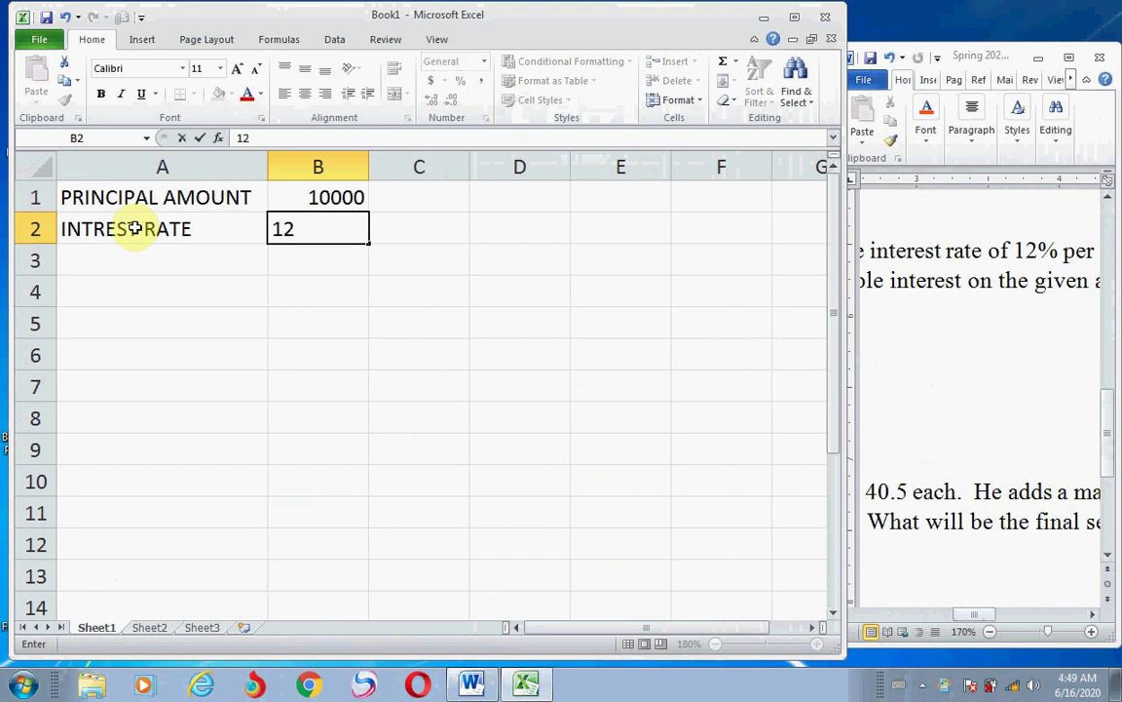
key("Tab")
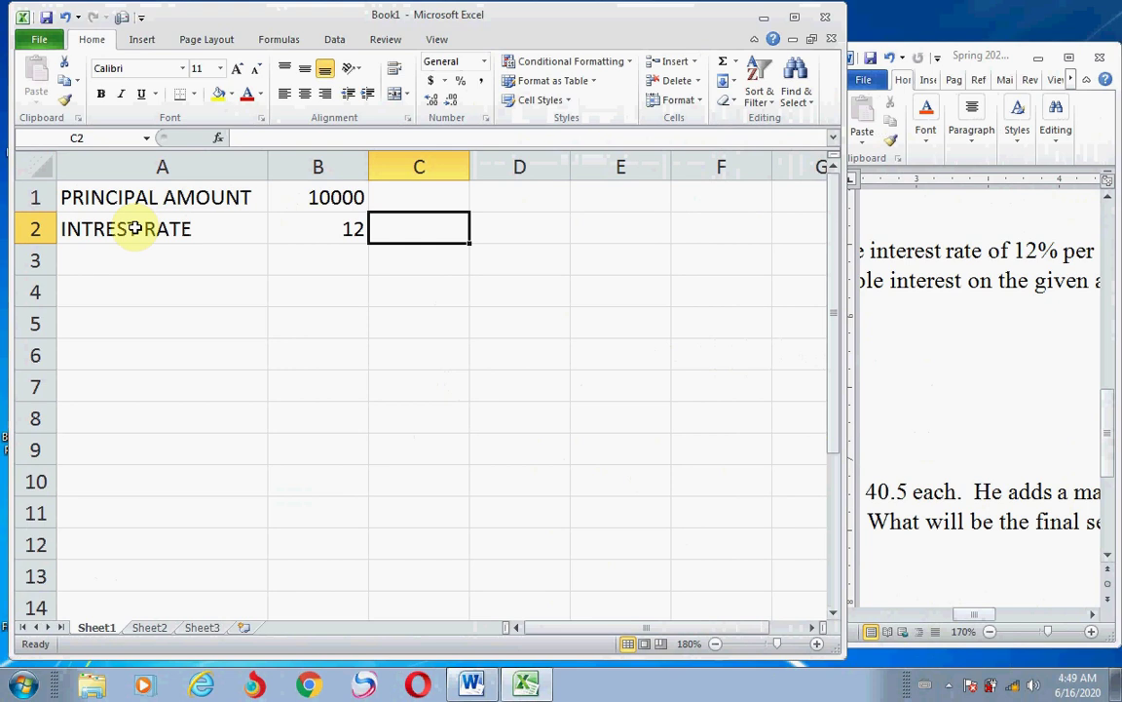
type("%")
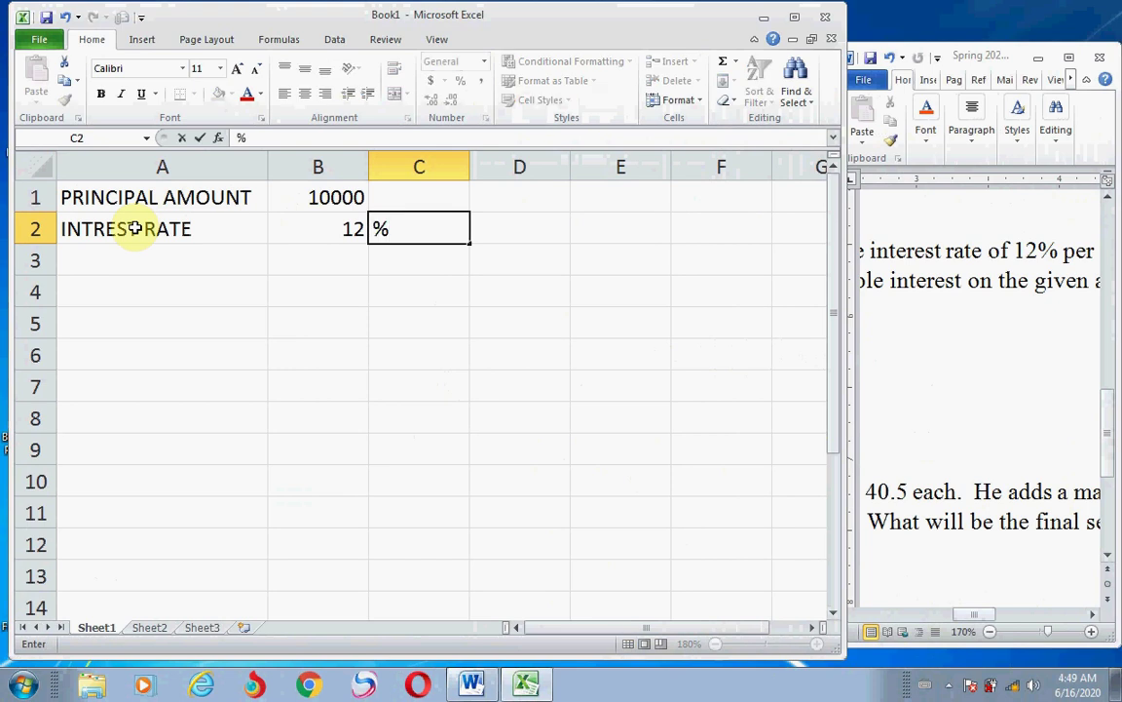
key("Return")
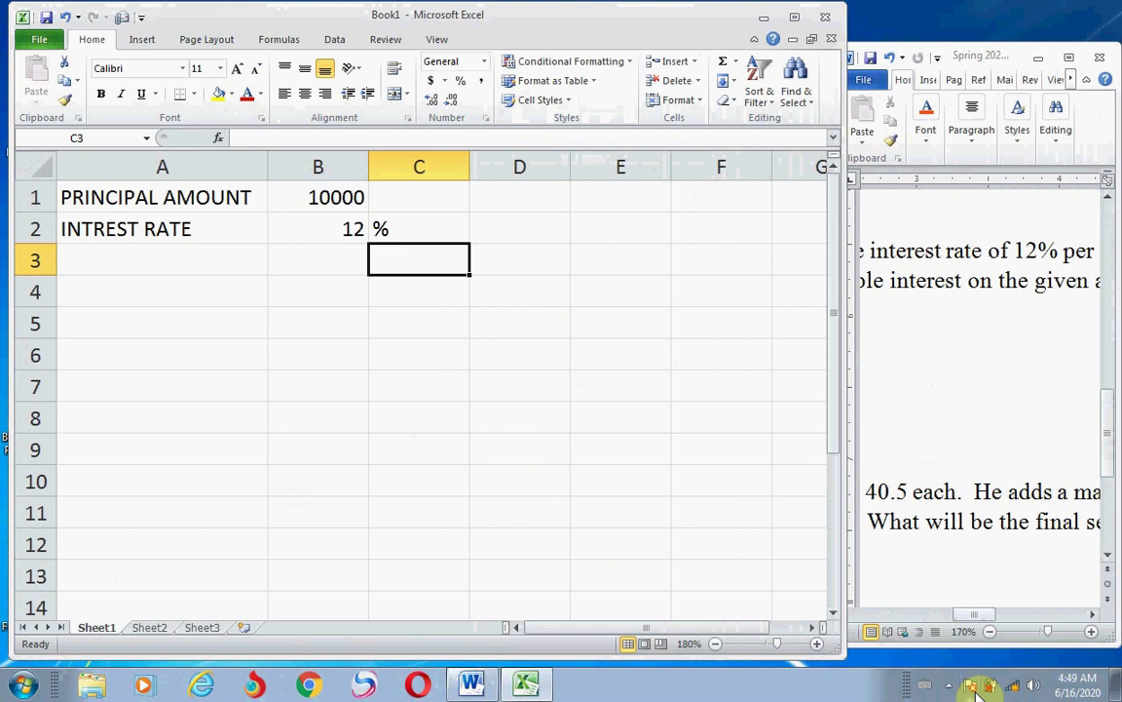
- Consult the loan period in the Word question and enter TIME, 5 and YEAR across cells A3 to C3
left_click_drag(972, 616, 1021, 607)
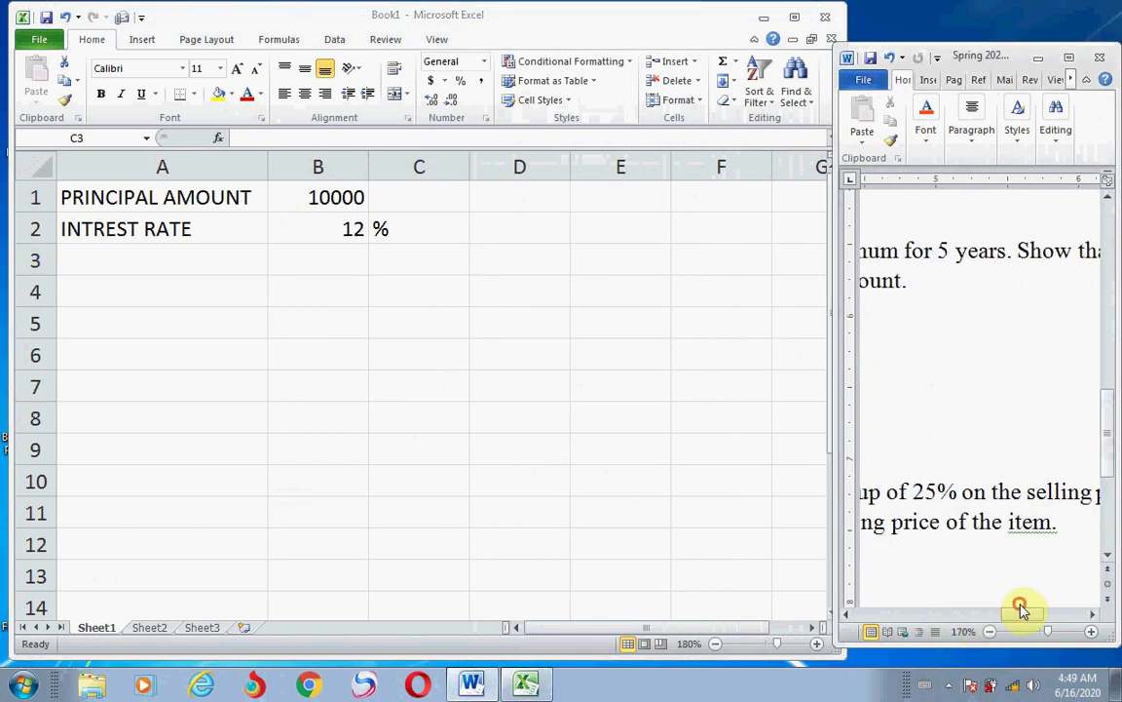
left_click(938, 251)
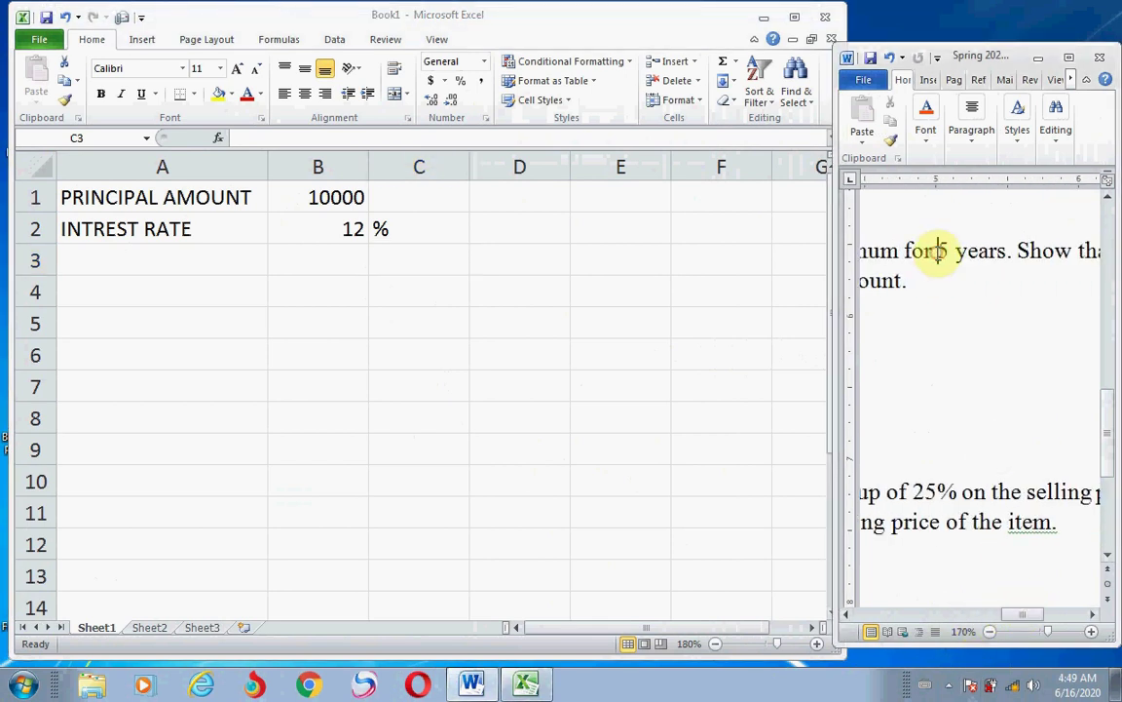
left_click(162, 267)
left_click(162, 265)
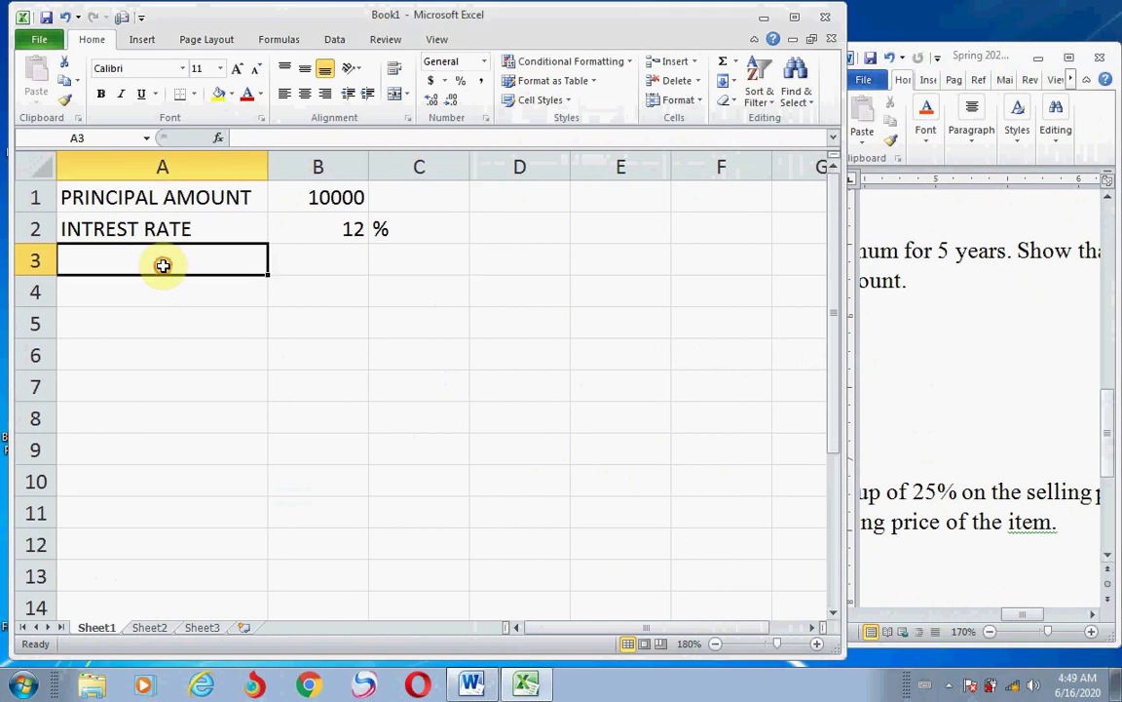
type("TIME")
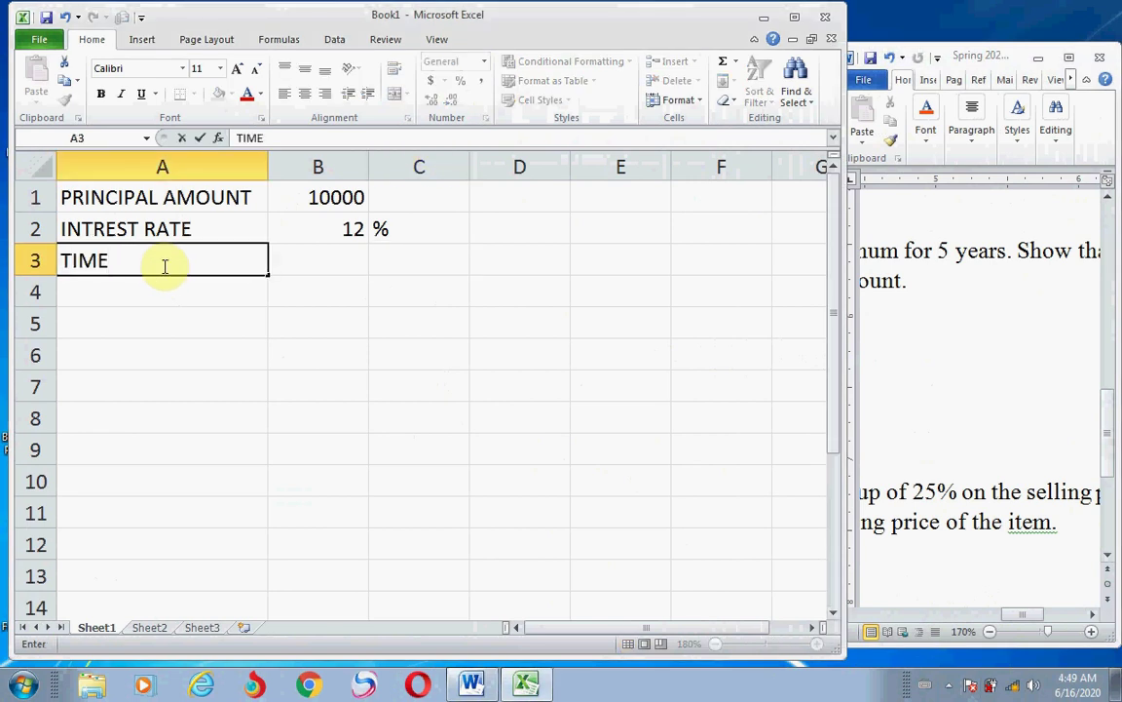
key("Tab")
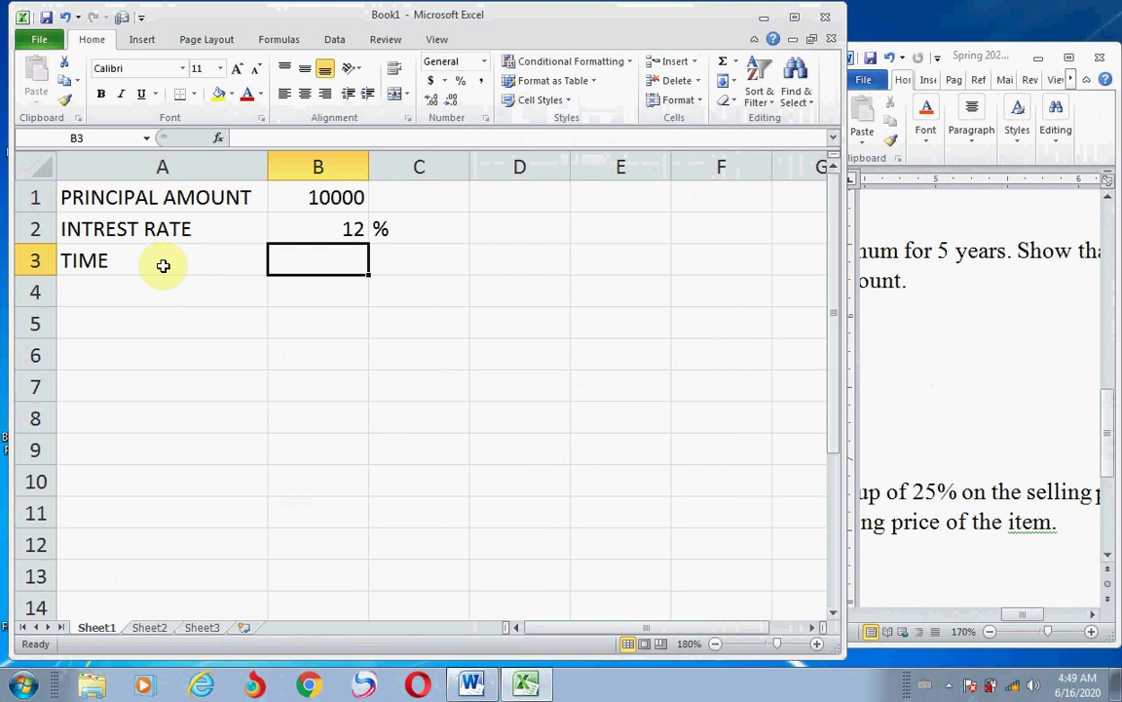
type("5")
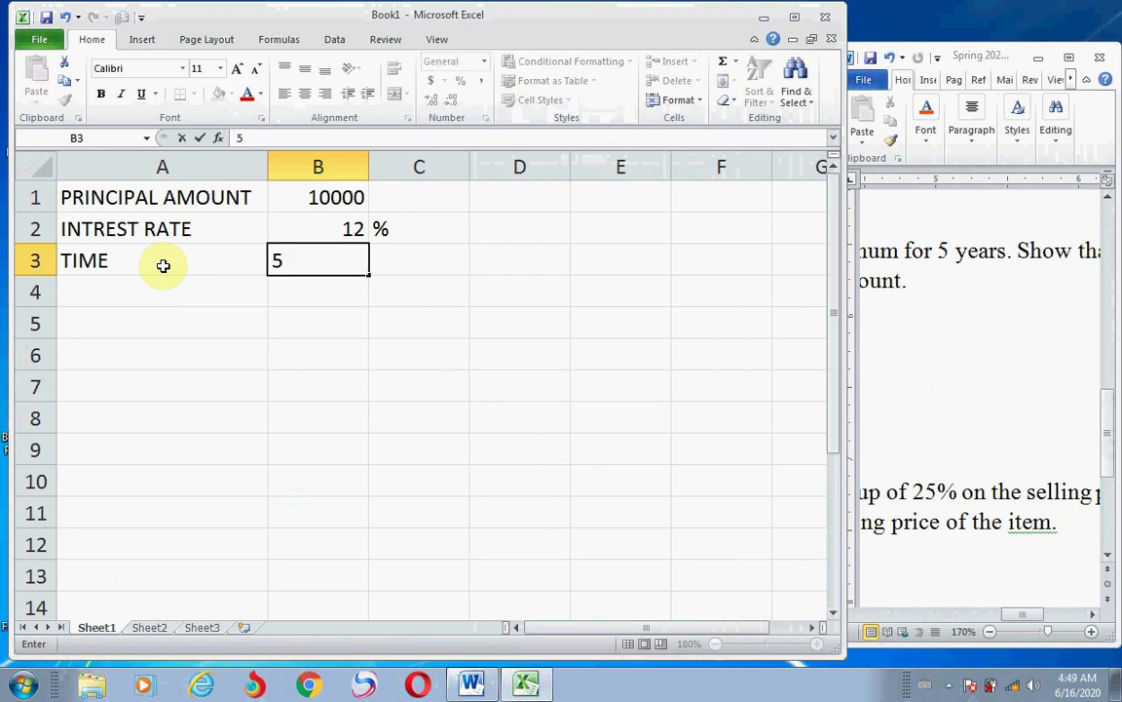
key("Tab")
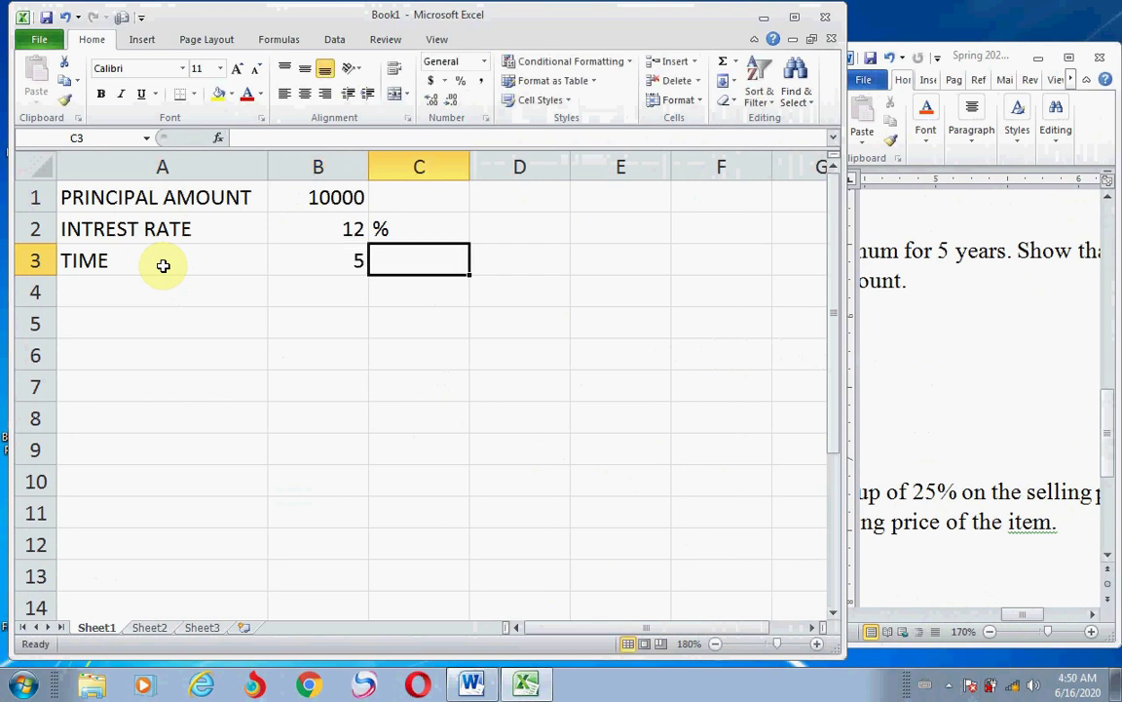
type("YEAR")
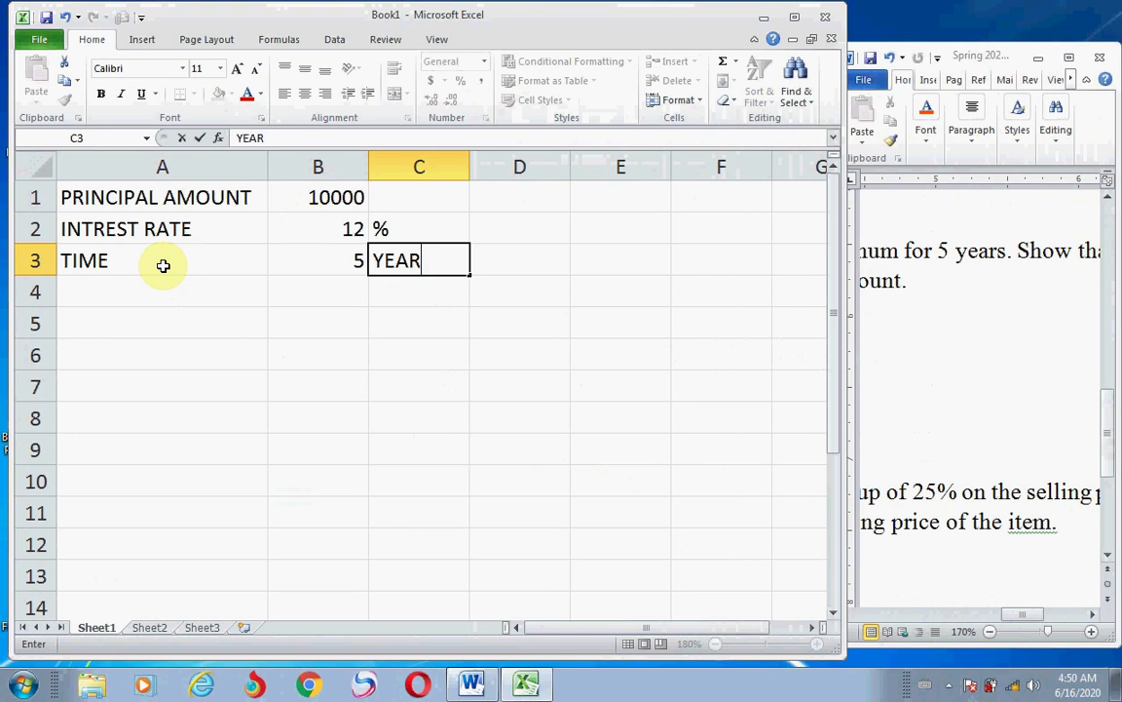
key("ctrl+Return")
key("Down")
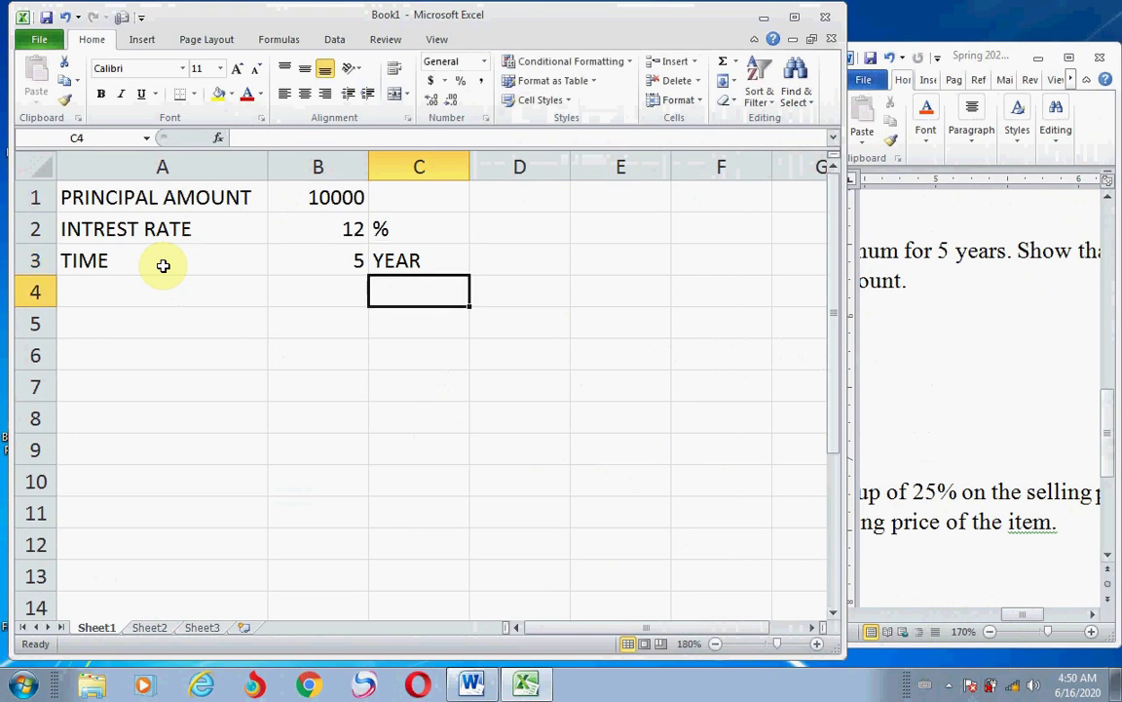
- Label cell A4 I (SIMPLE INTREST)
left_click(122, 283)
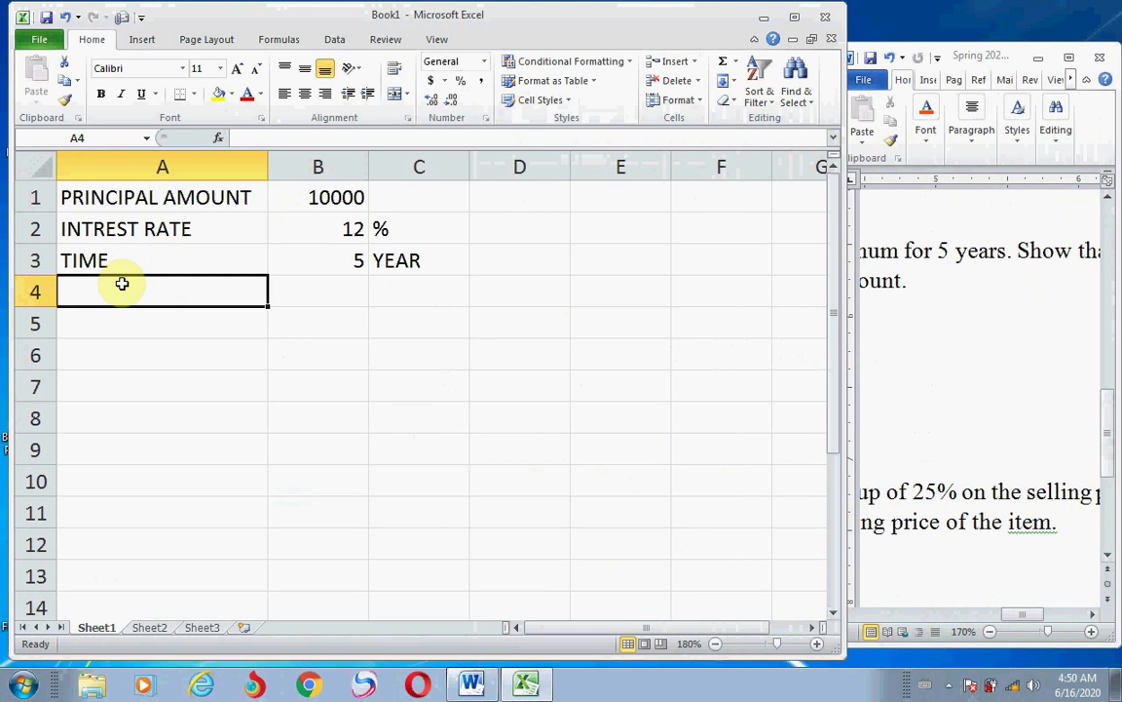
type("I")
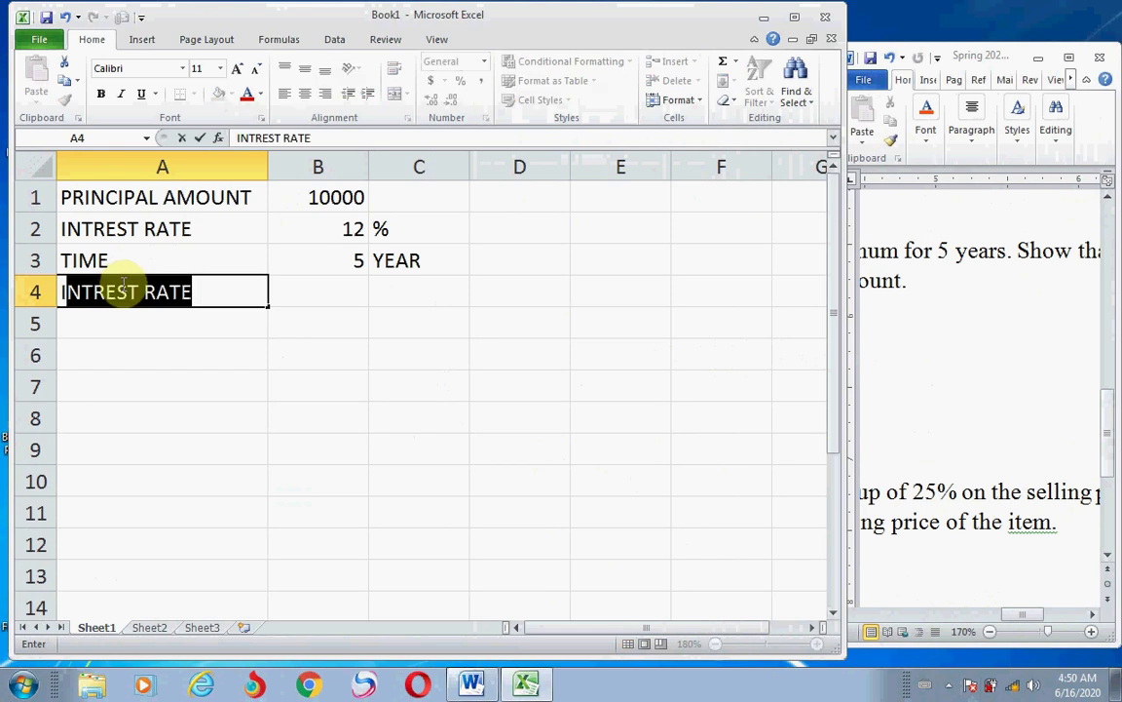
key("BackSpace")
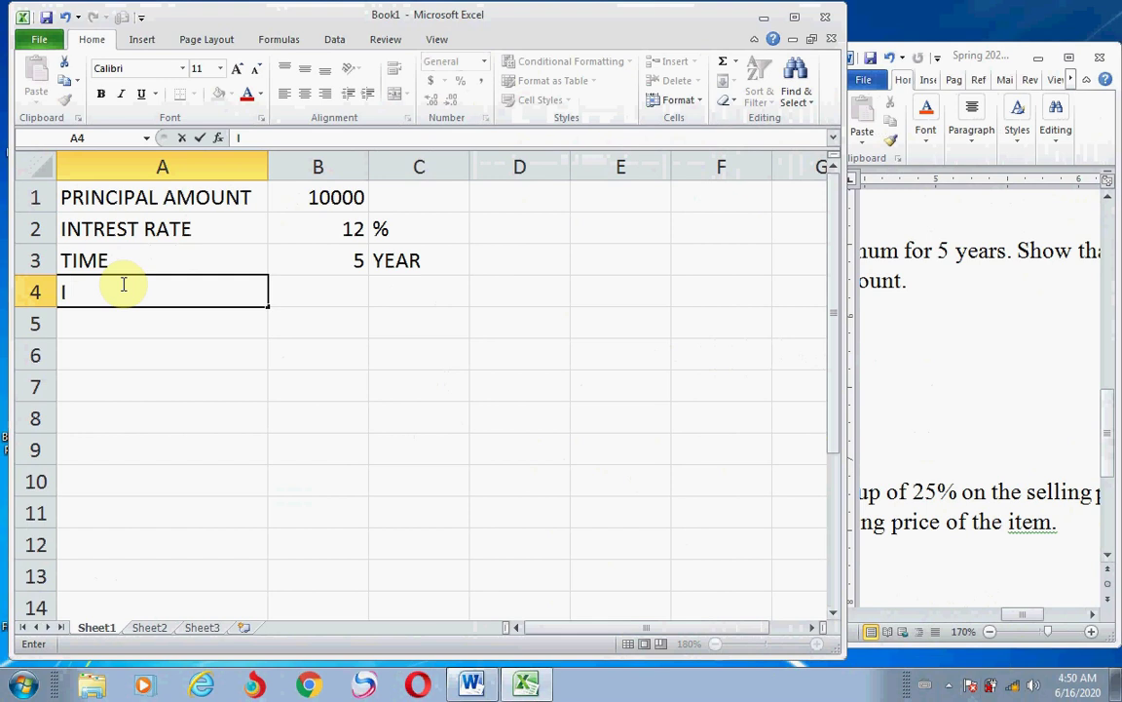
type("()")
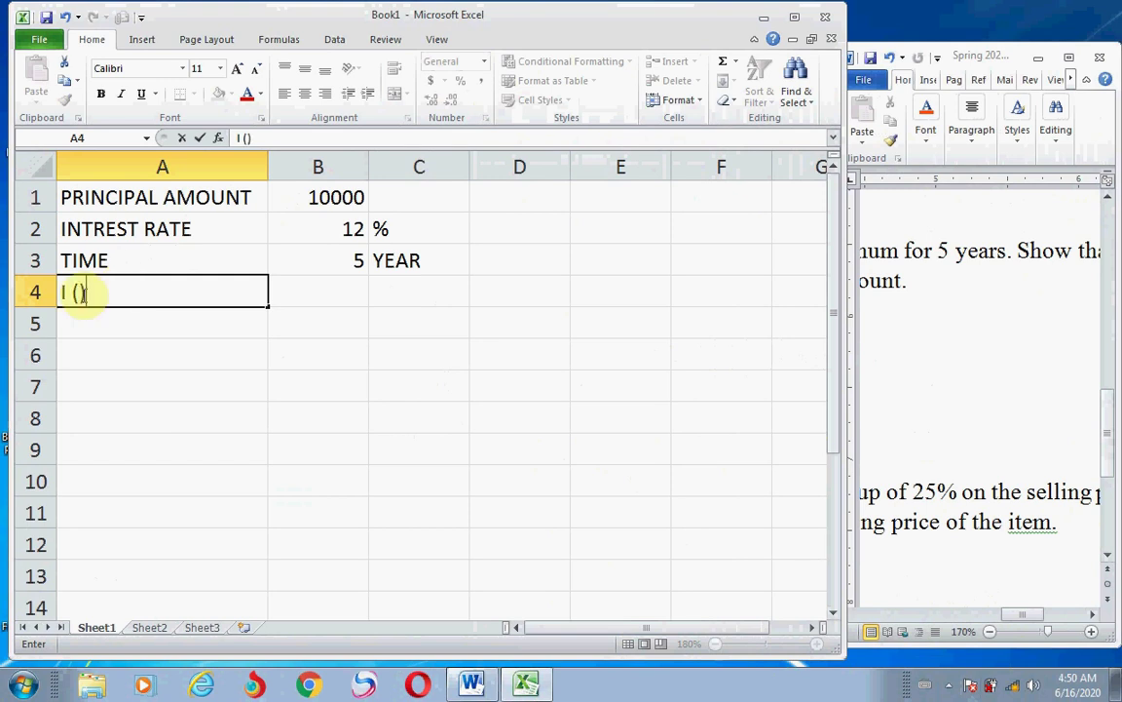
left_click(78, 290)
type("SIN")
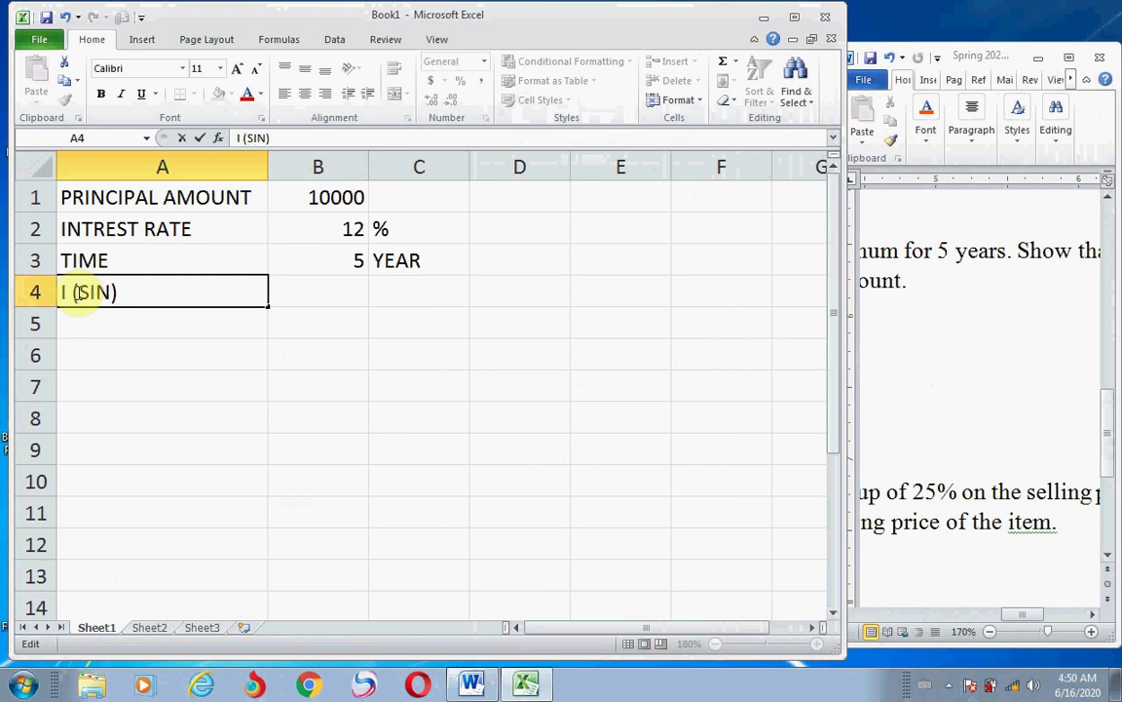
key("BackSpace")
type("MO")
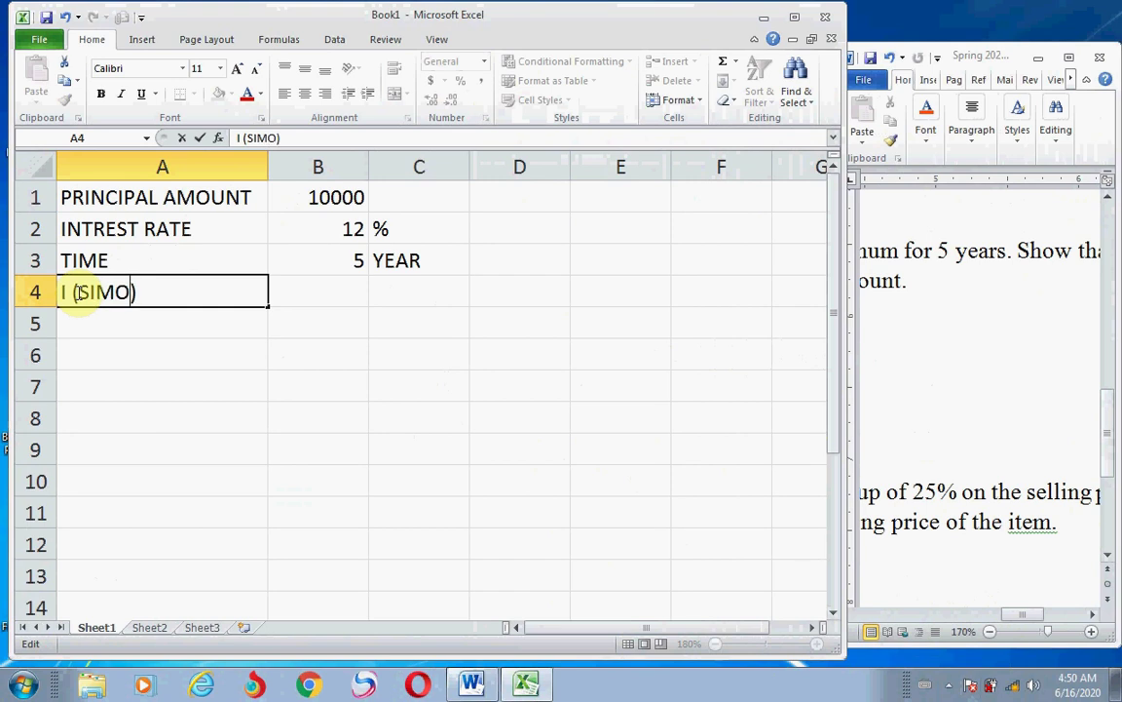
key("BackSpace")
type("PLE ")
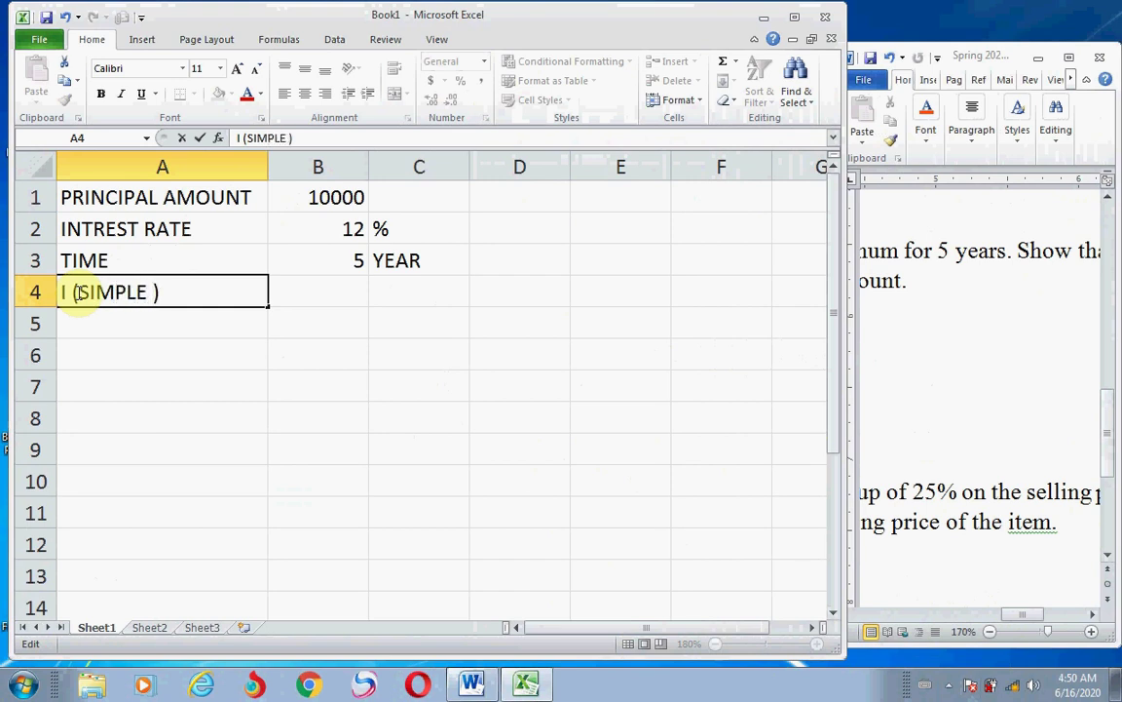
type("INTRES")
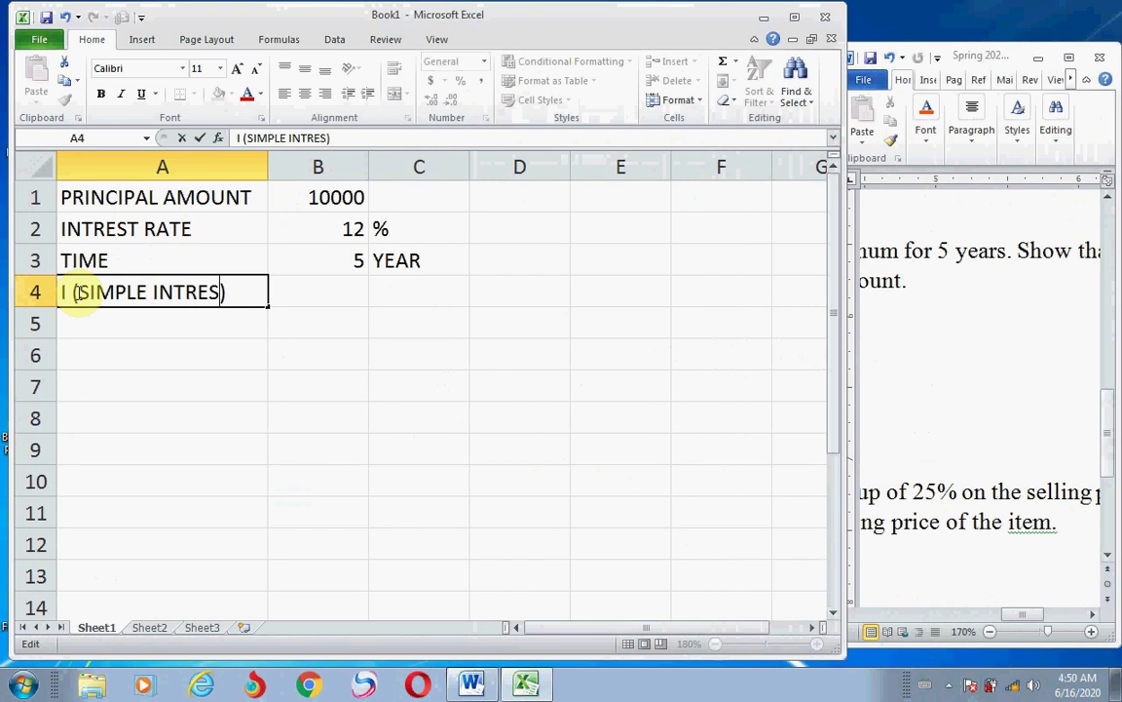
type("T")
- Calculate the simple interest in cell B4 with the formula =B1*B2*B3/100
left_click(318, 287)
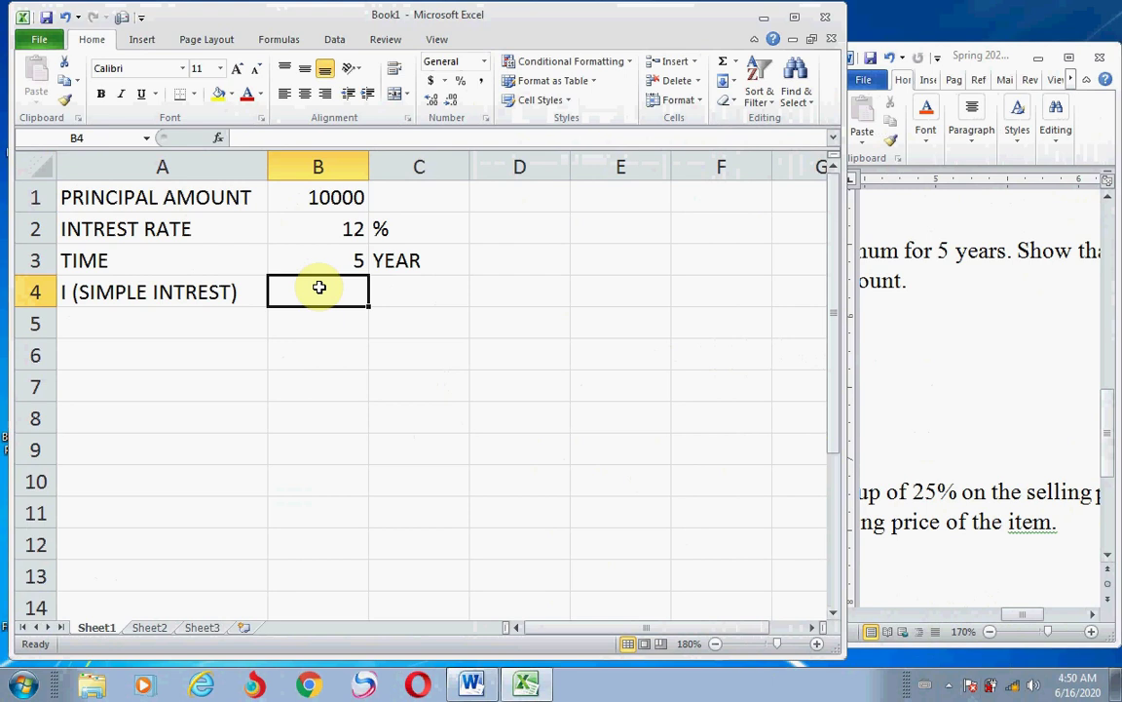
type("=")
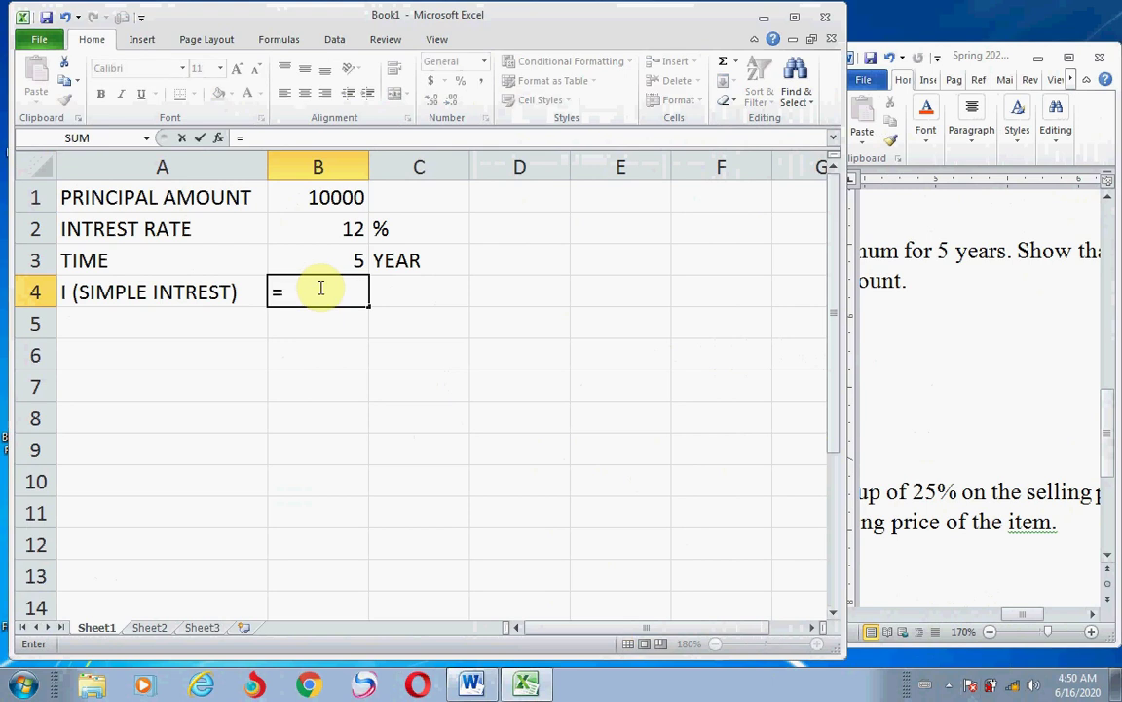
left_click(338, 199)
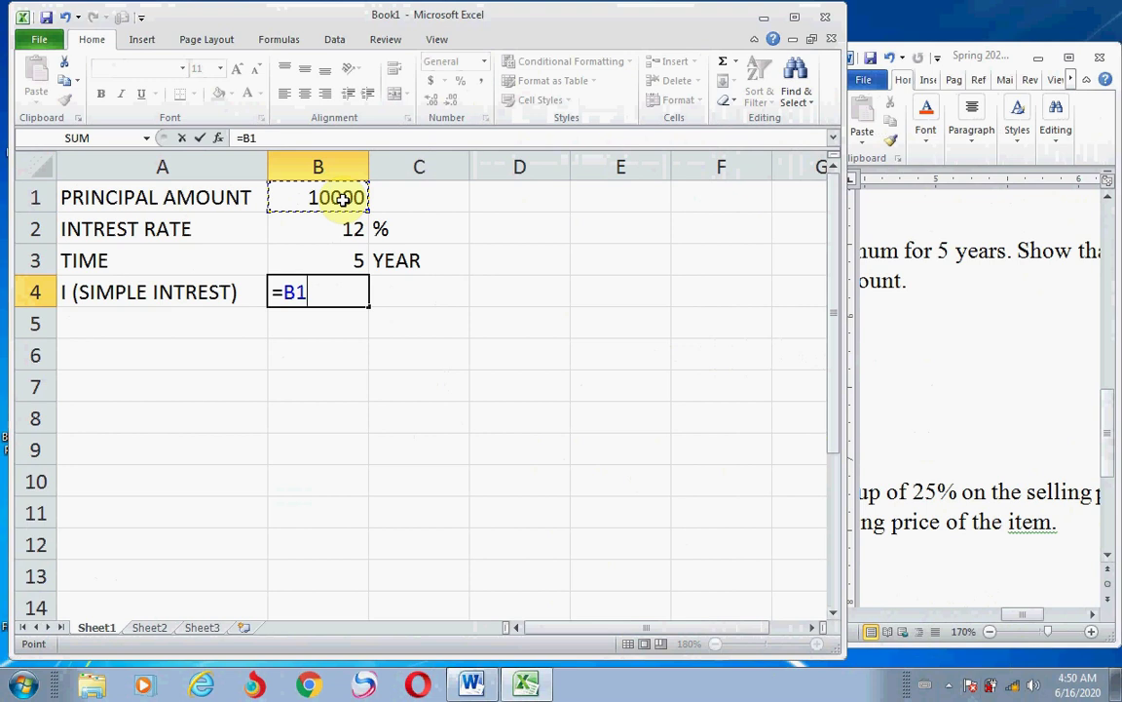
left_click(331, 230)
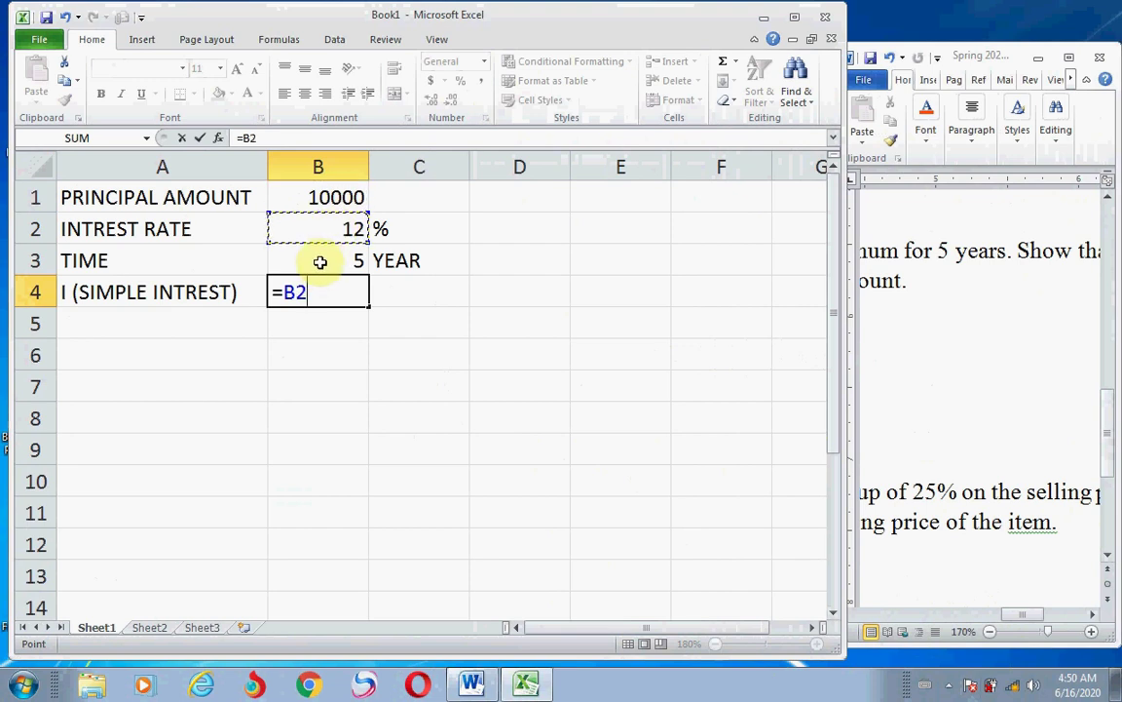
left_click(328, 195)
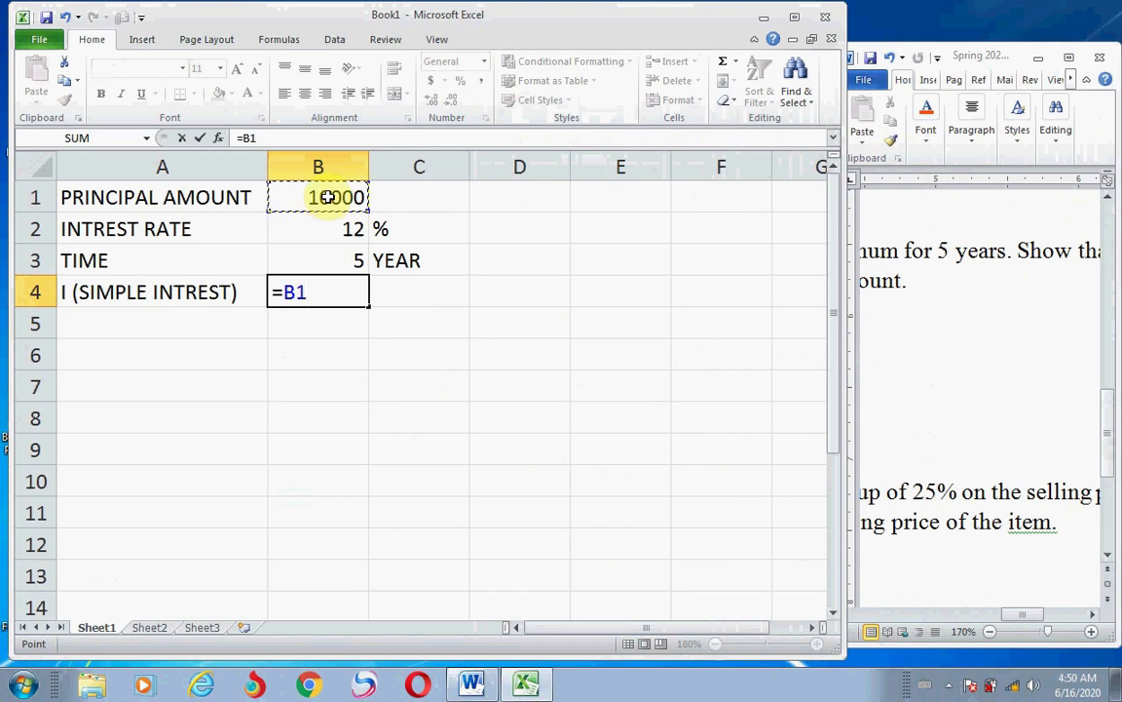
type("*")
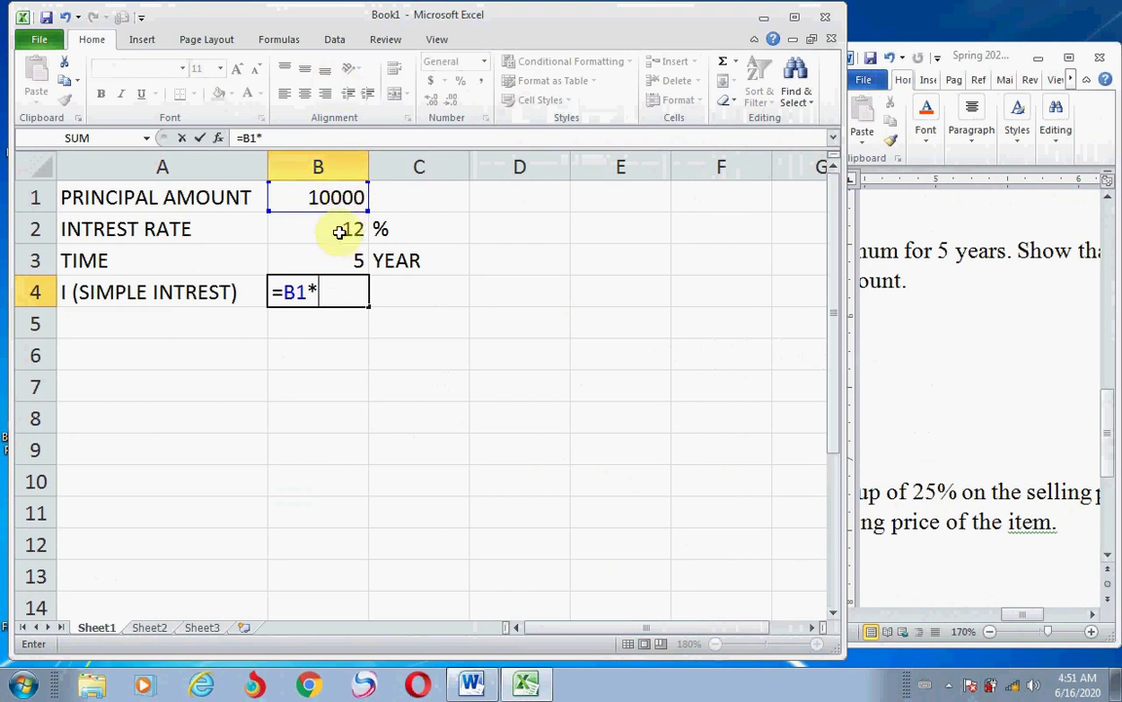
left_click(336, 235)
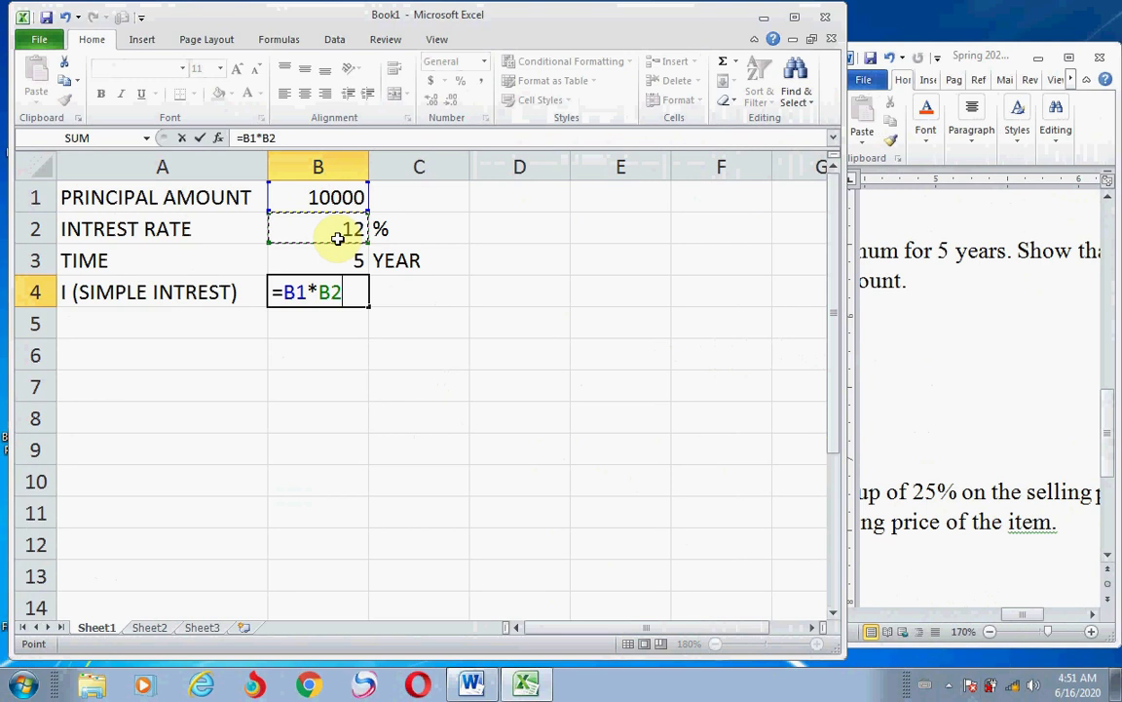
type("*")
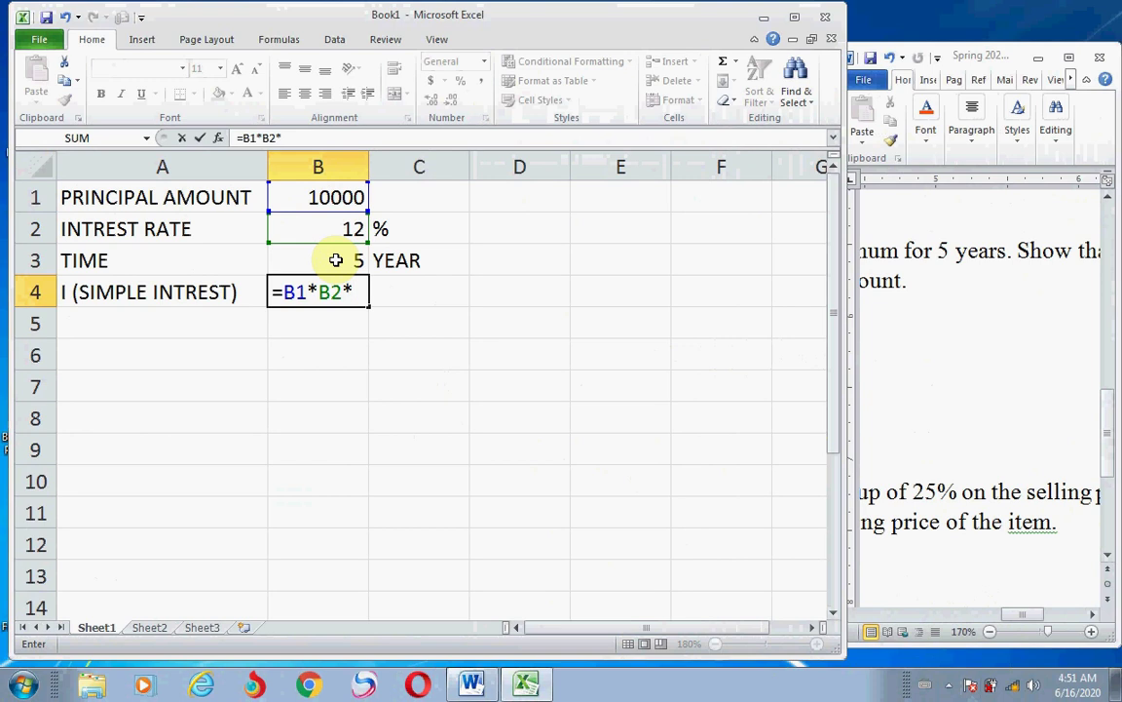
left_click(335, 260)
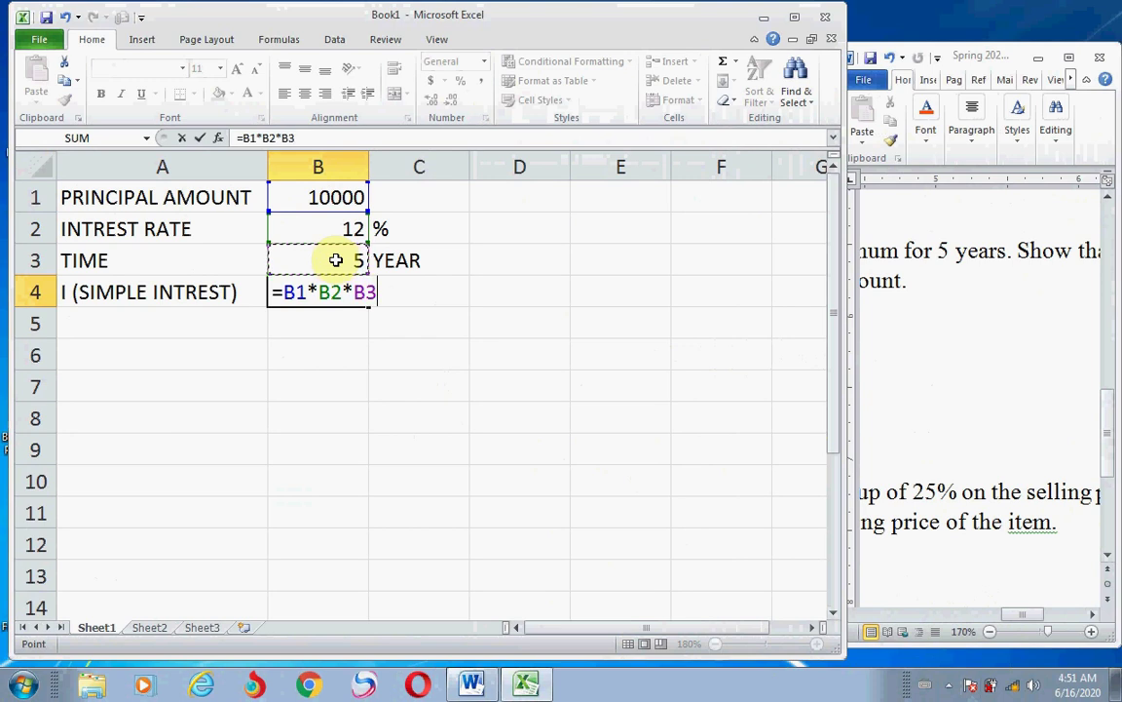
type("/100")
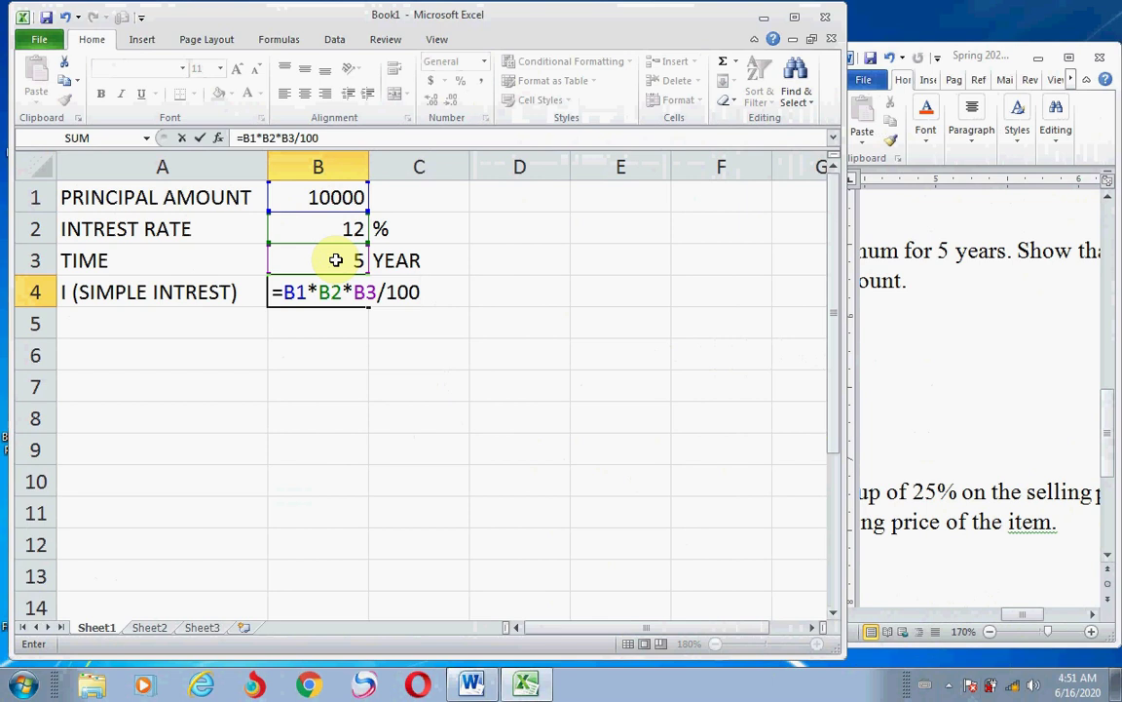
key("Return")
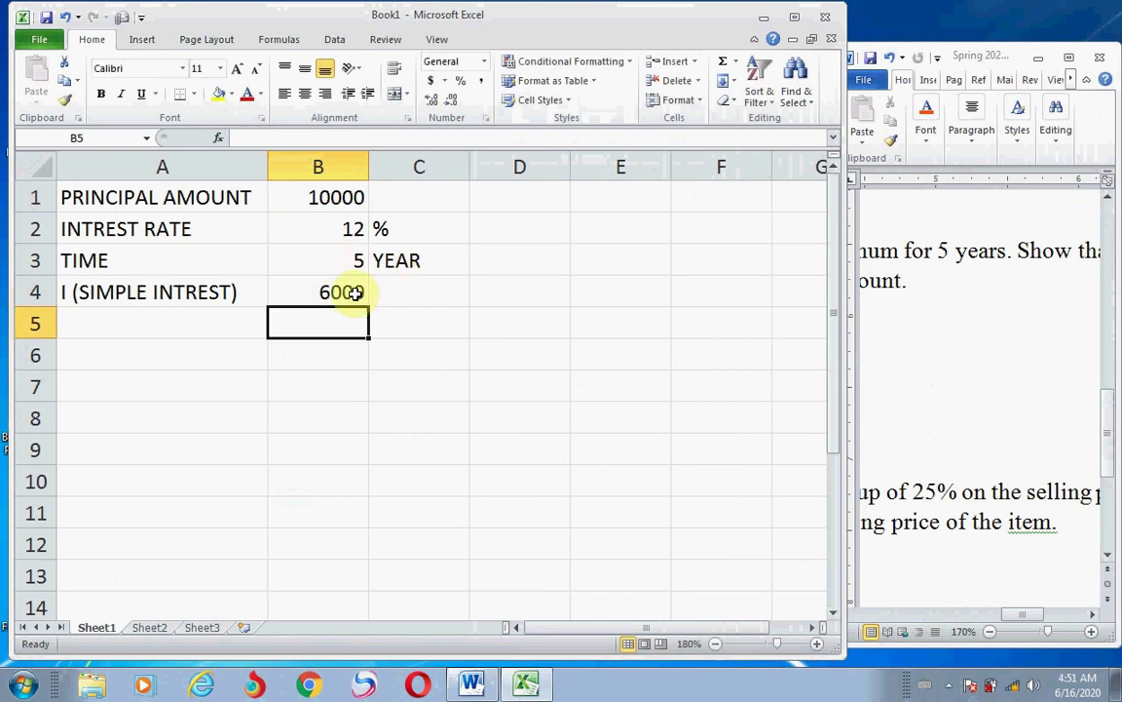
- Fill the simple interest cells A4 and B4 with the standard light green color
left_click(144, 295)
left_click_drag(144, 295, 349, 302)
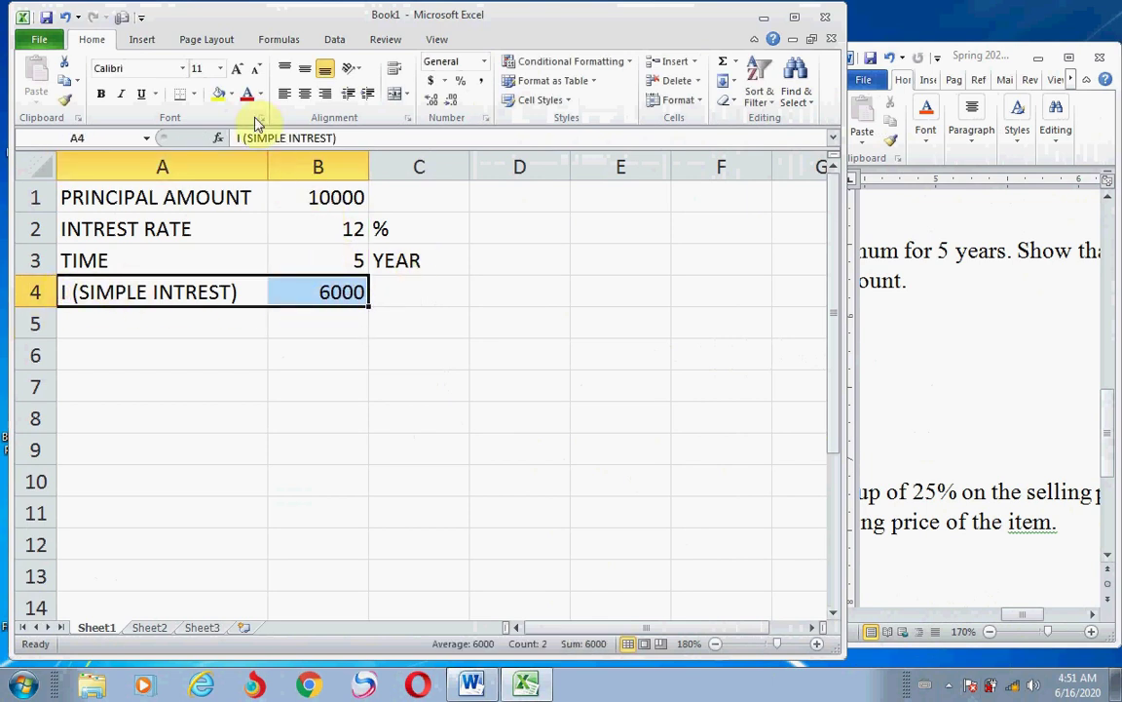
left_click(231, 94)
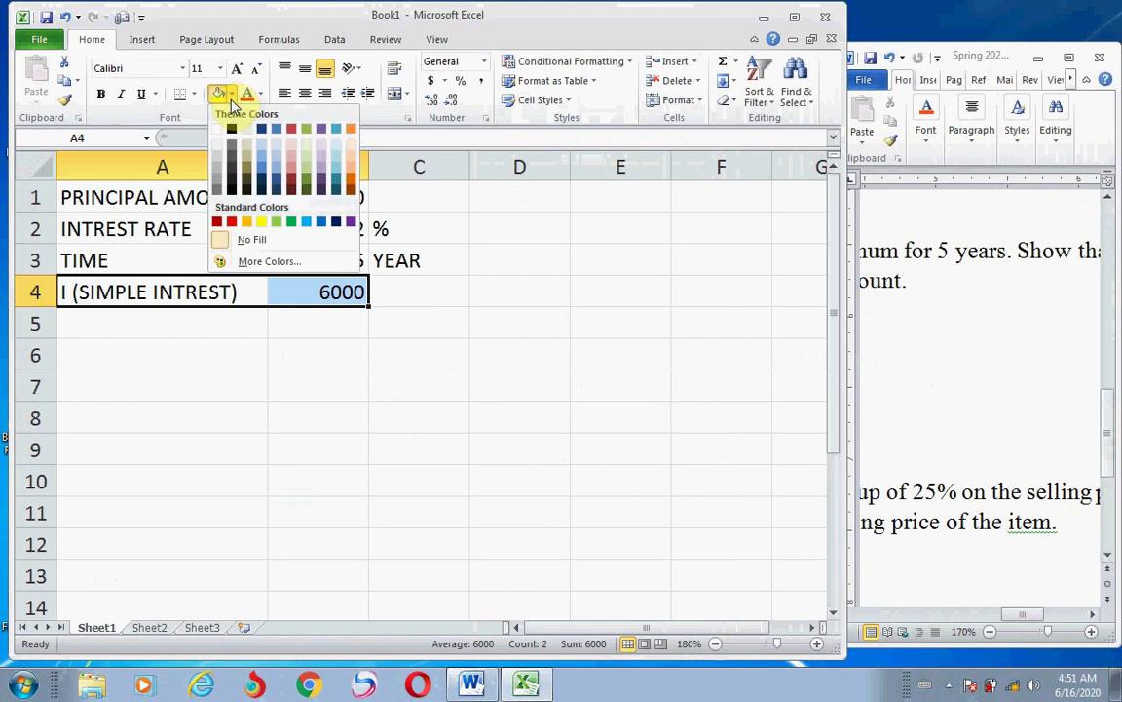
left_click(277, 229)
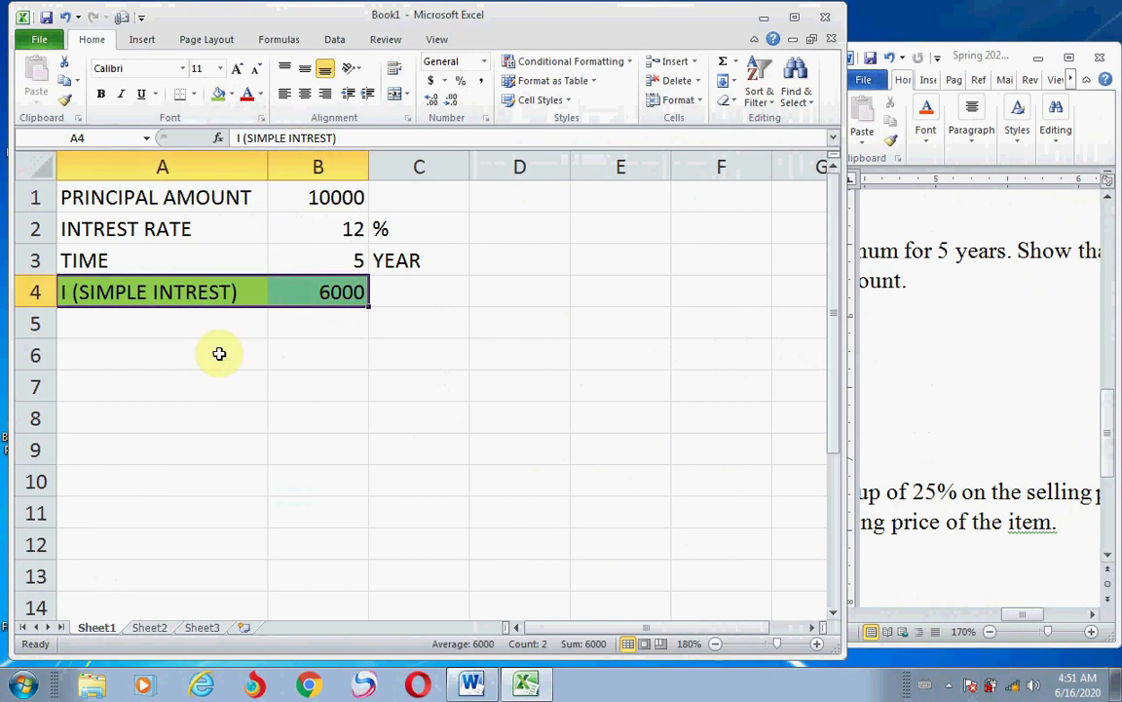
- Label cell A6 COMPOUND INTREST
left_click(121, 351)
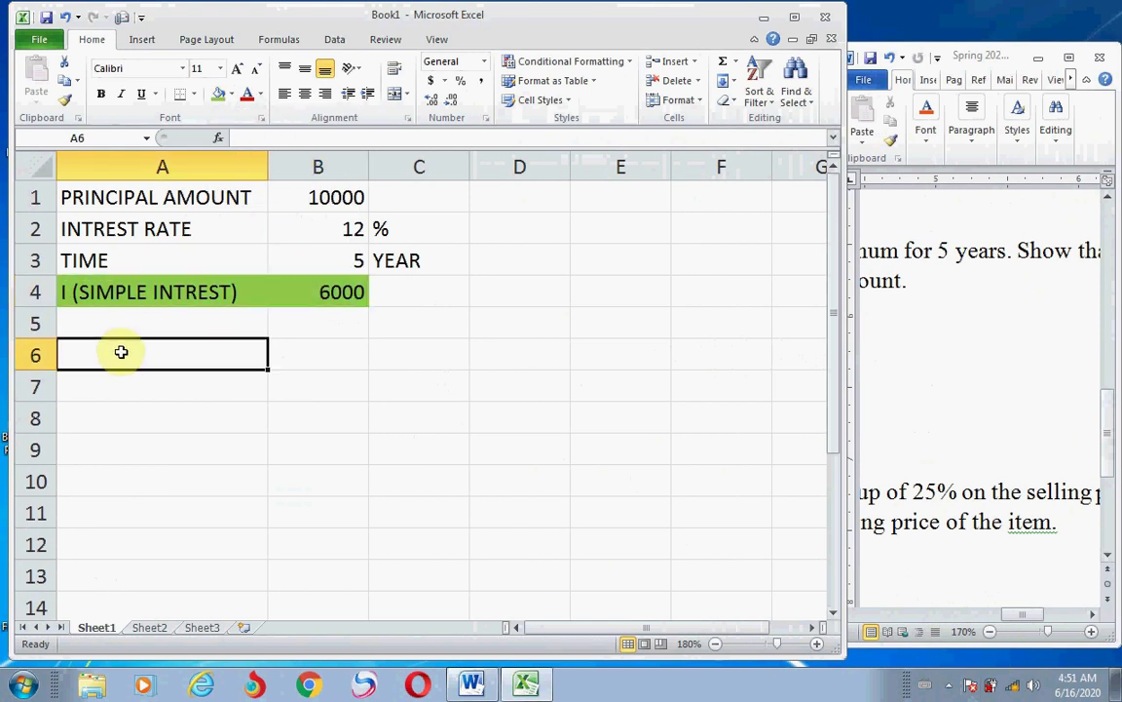
type("COMP")
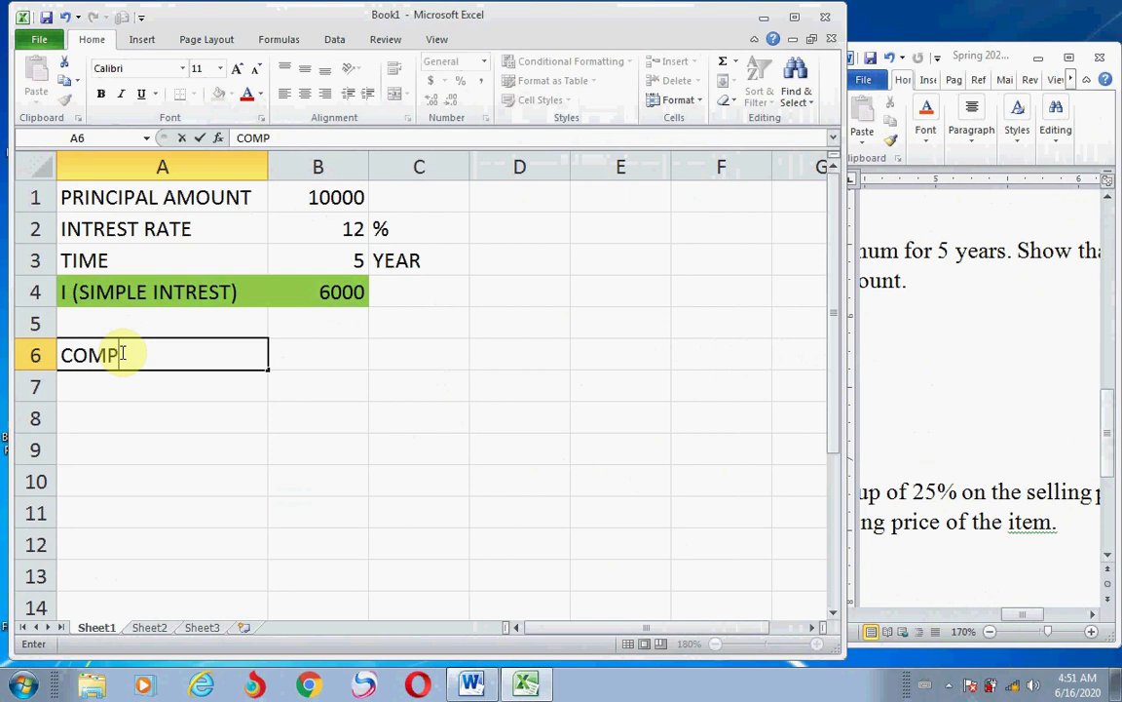
type("OUND INT")
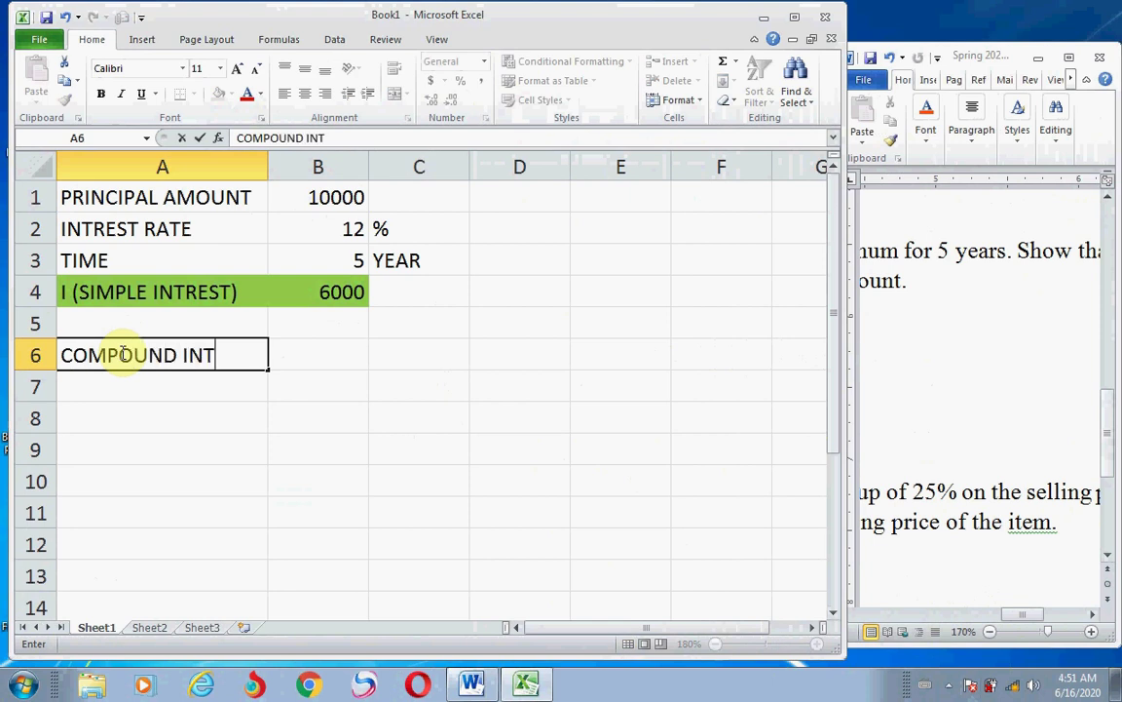
type("REST")
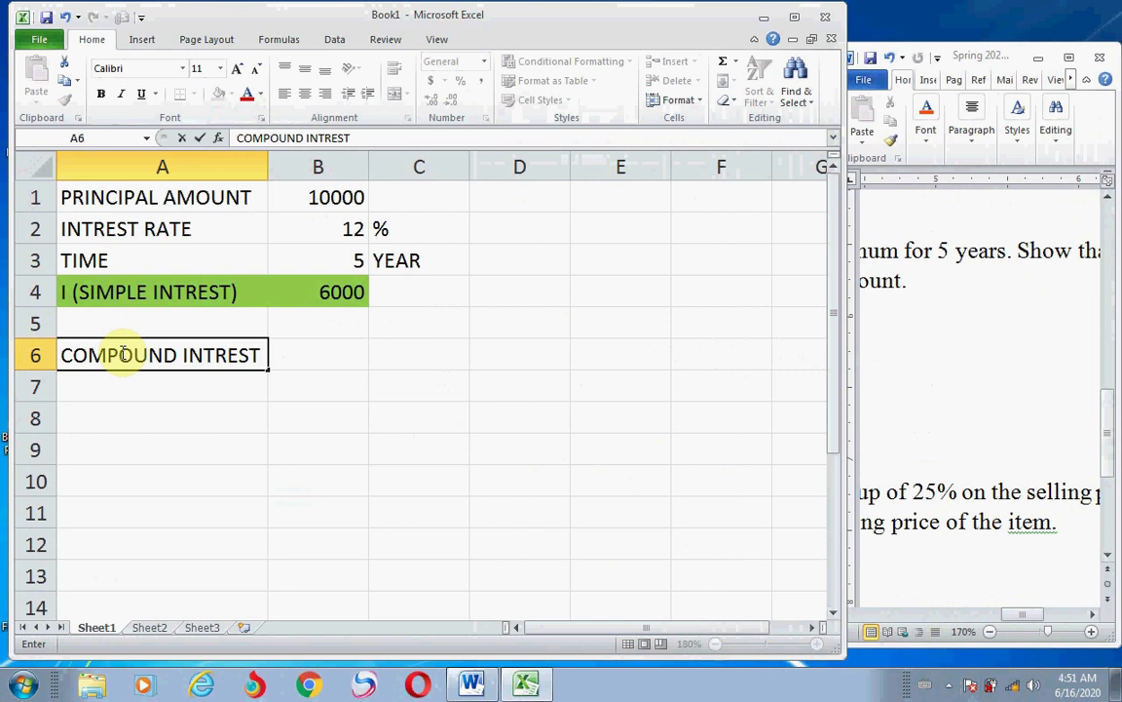
key("Tab")
- Calculate the compound interest in cell B6 with the formula =B1*POWER(1+B2/100,B3)
type("=")
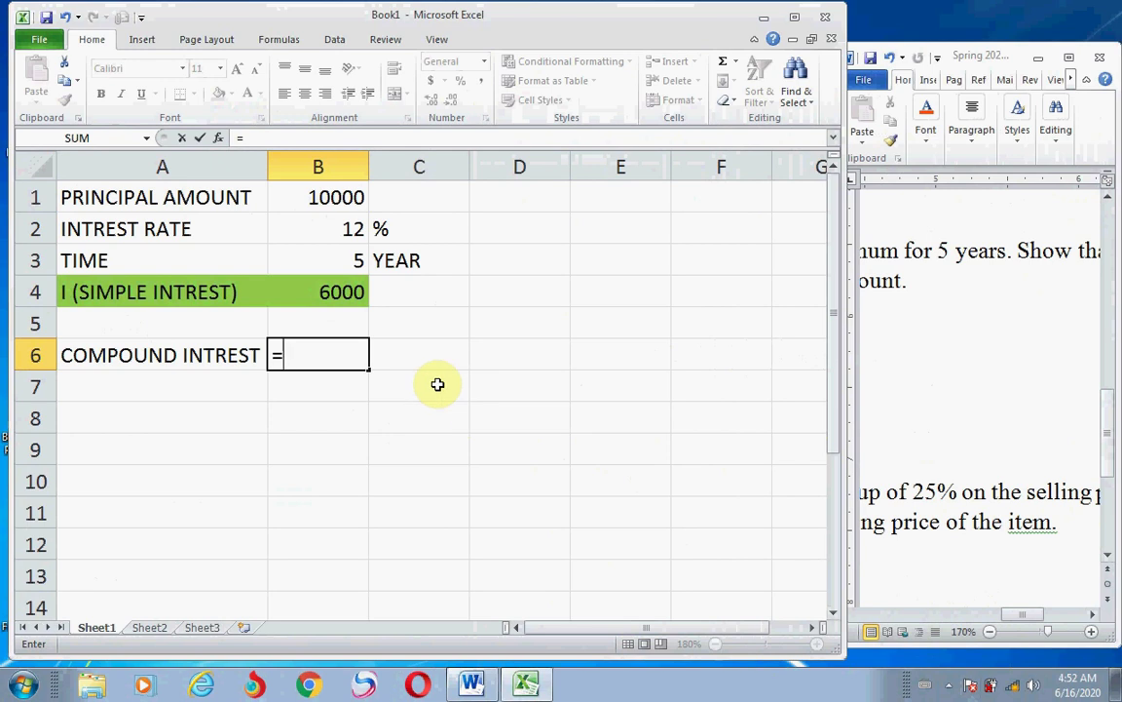
left_click(327, 202)
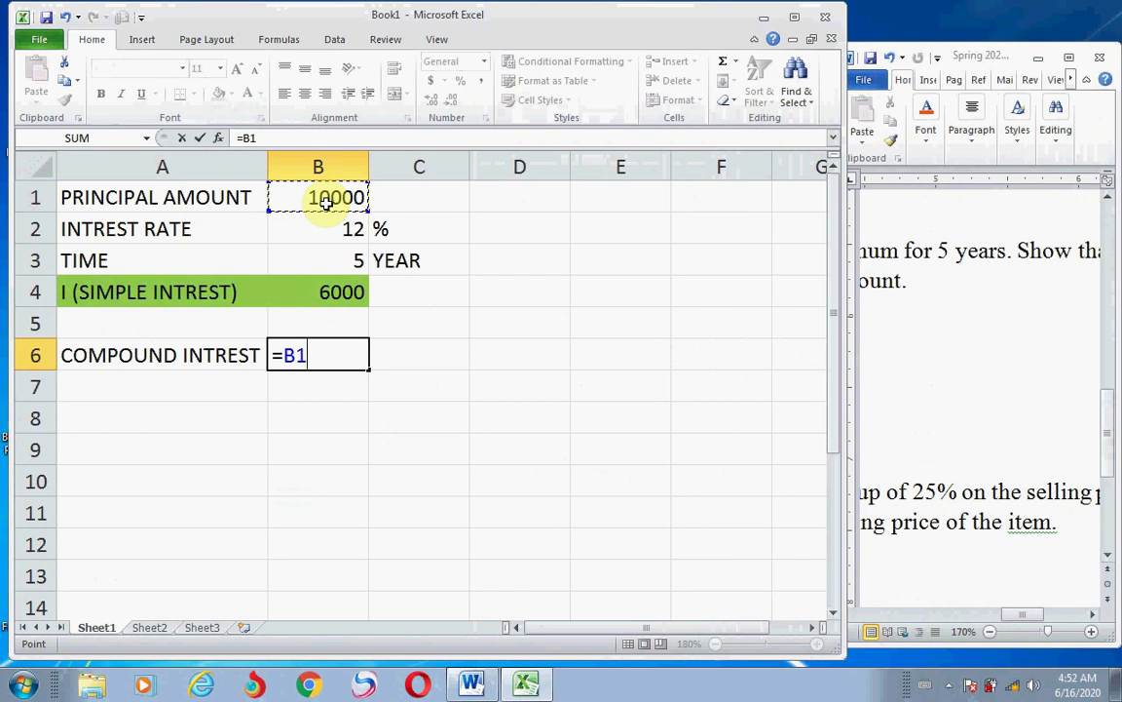
type("*POWER")
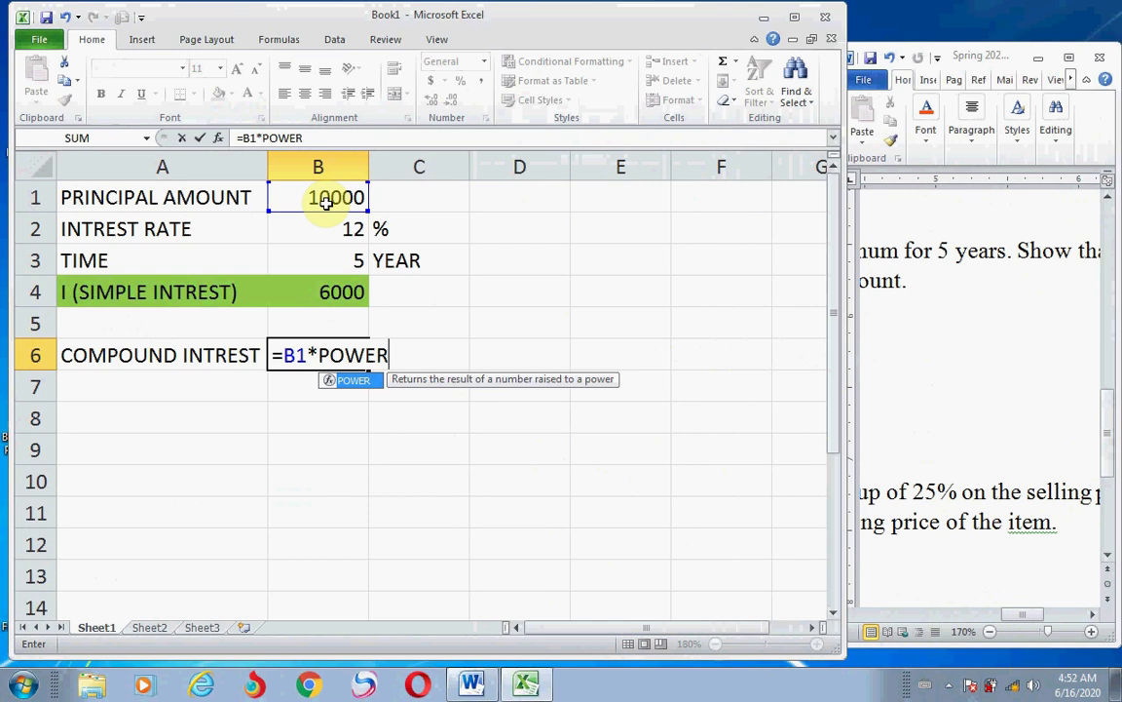
type("(")
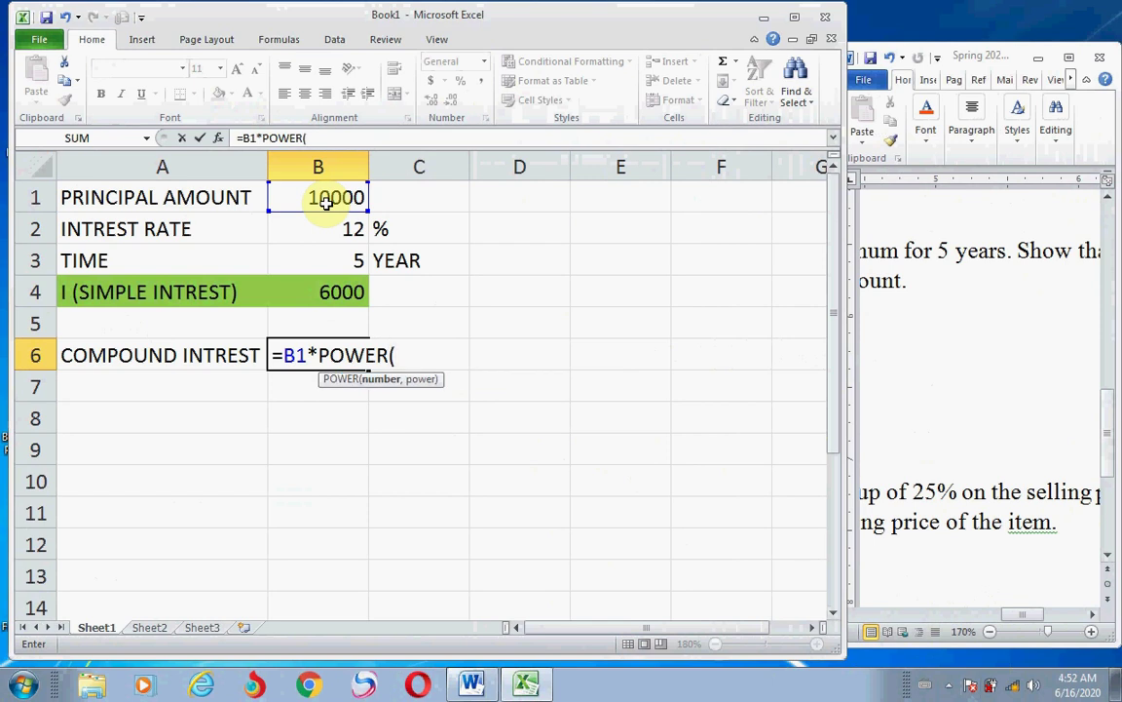
type("1+")
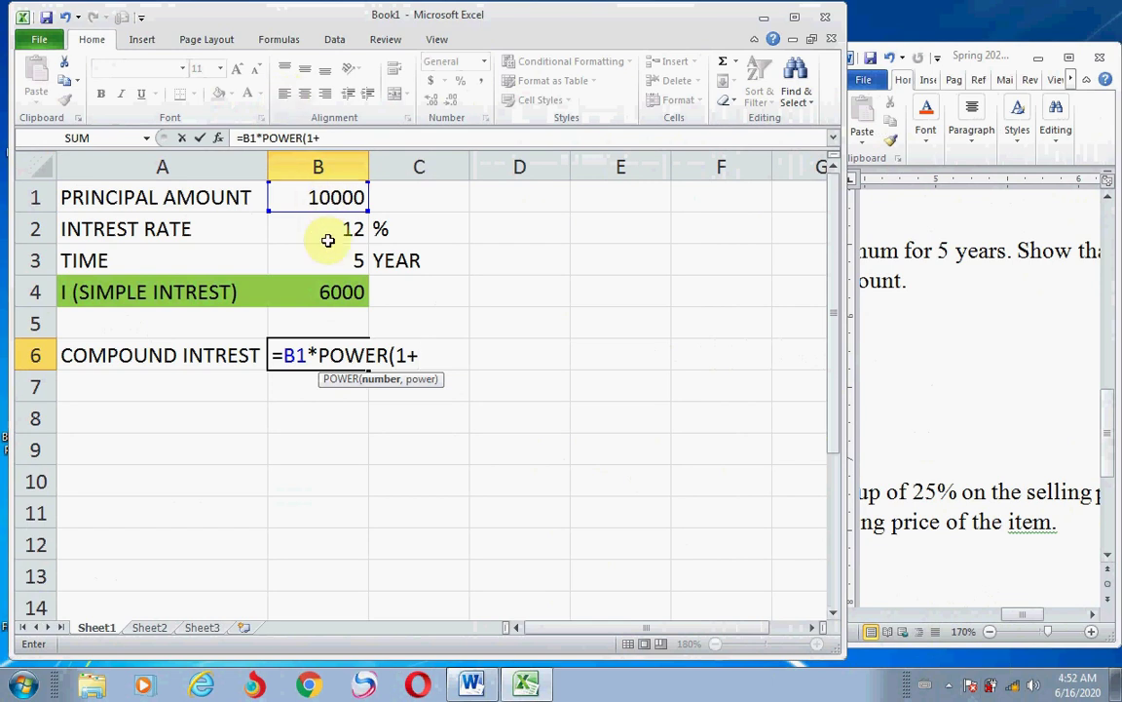
left_click(327, 230)
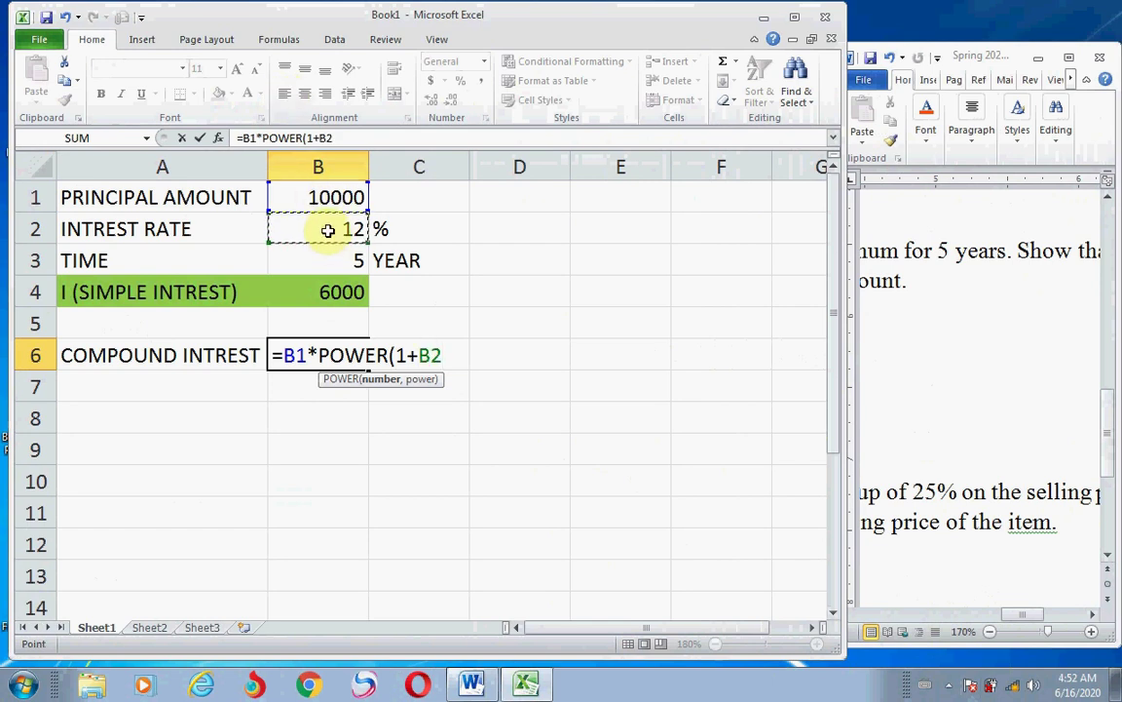
type("/100")
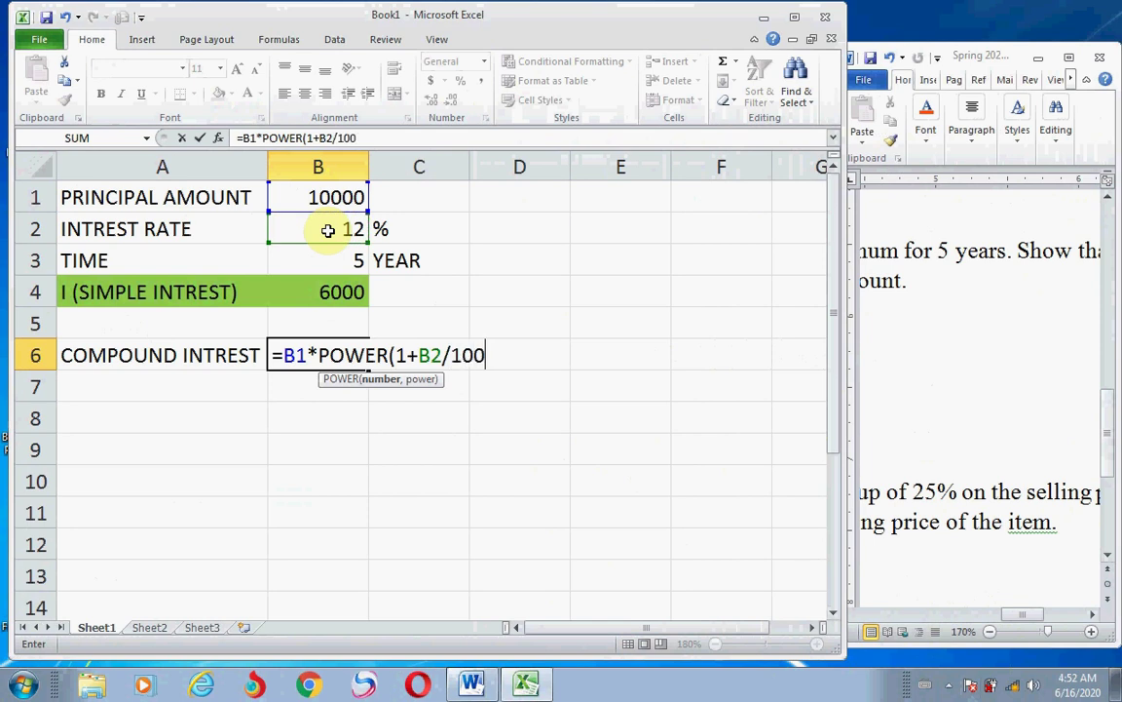
type(",")
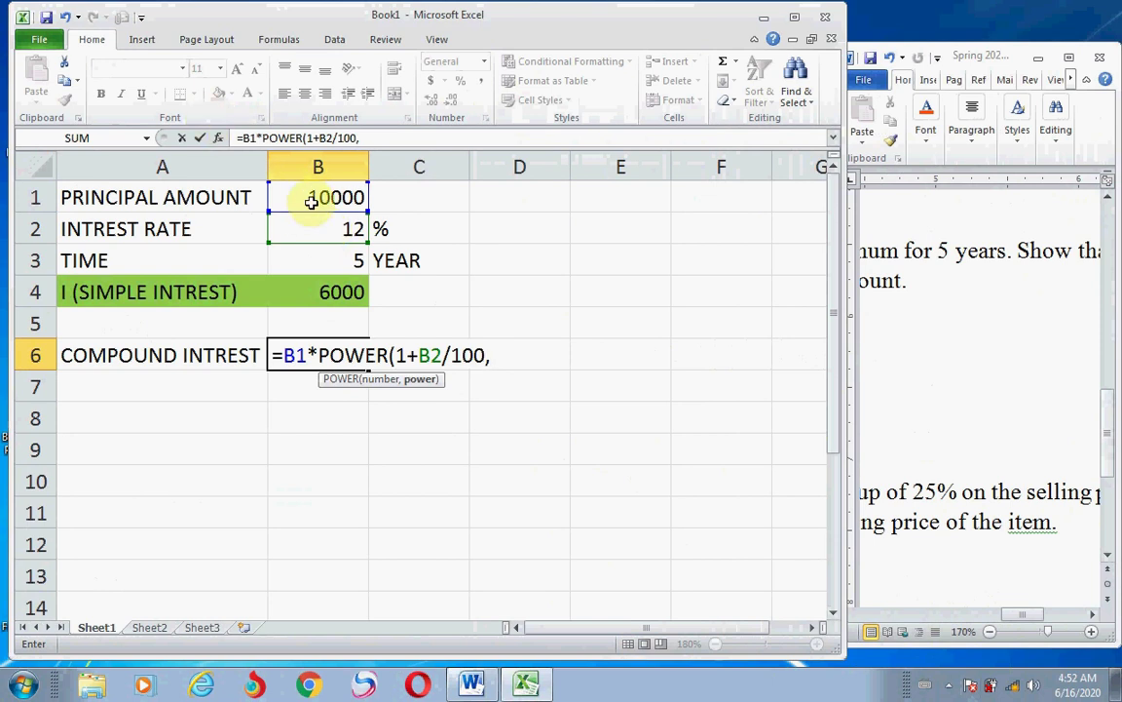
left_click(324, 265)
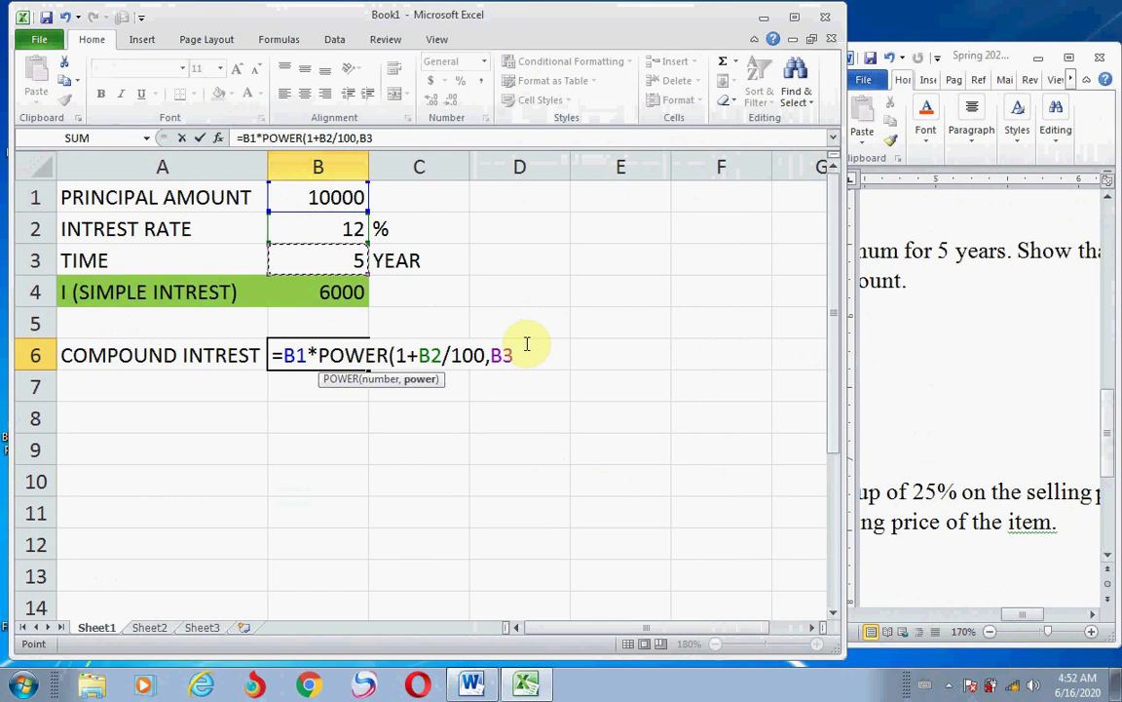
type(")")
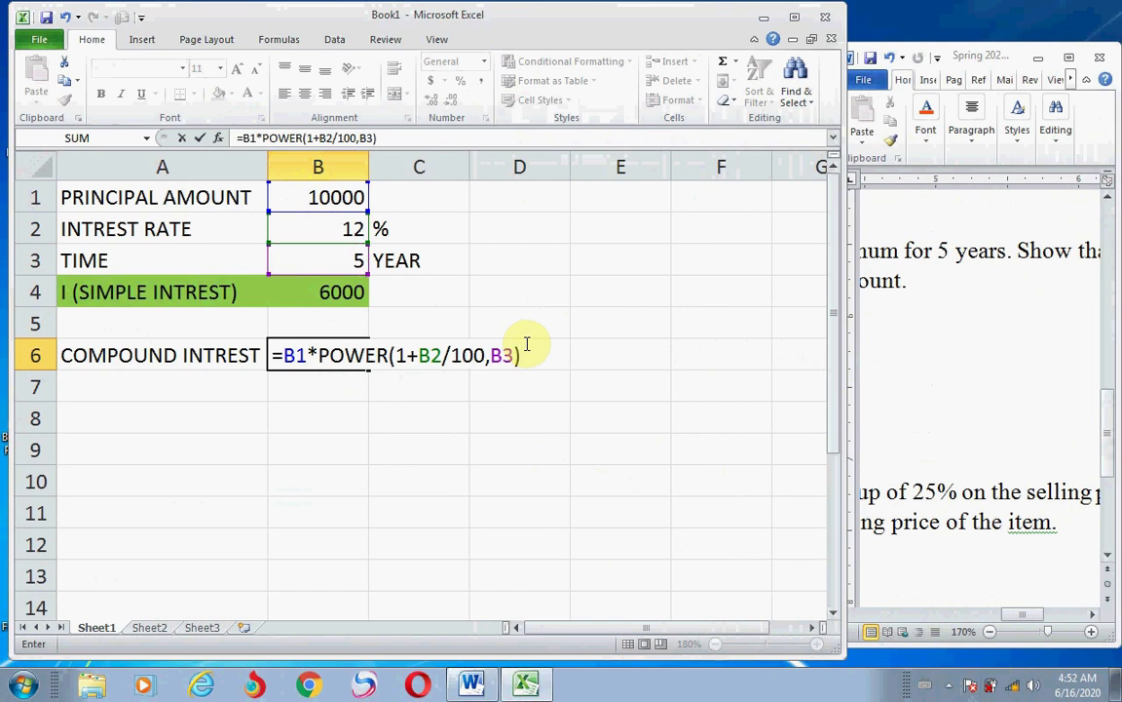
key("Return")
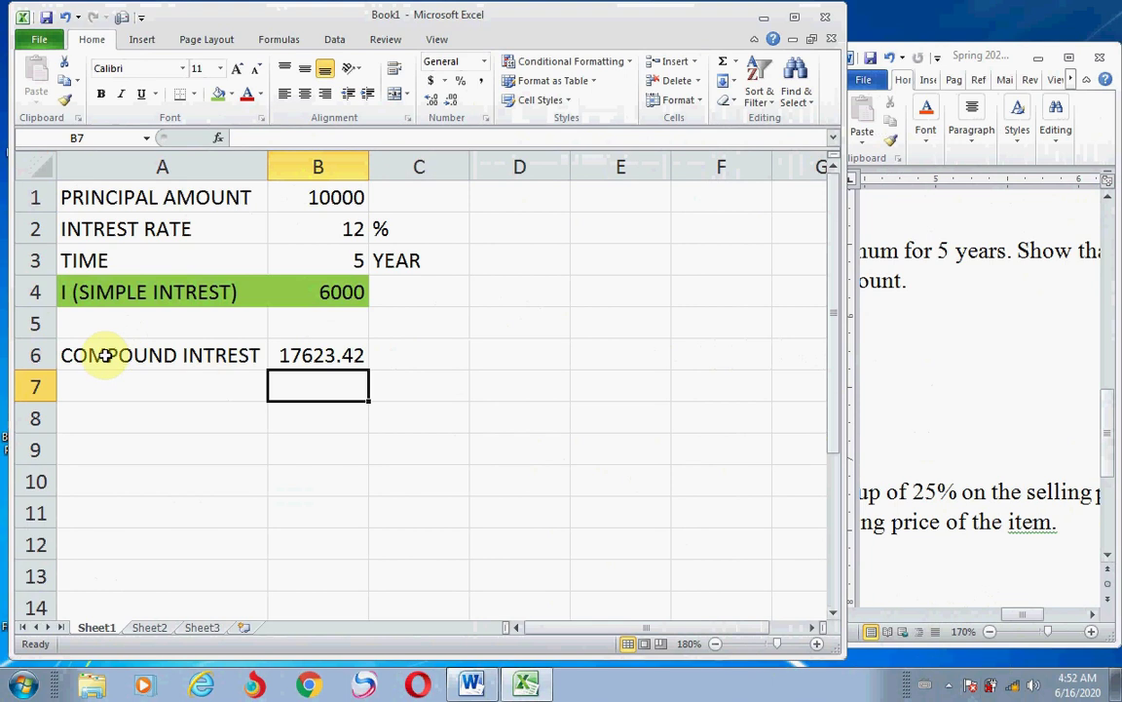
- Fill the compound interest cells A6 and B6 with the same light green color as the simple interest row
left_click_drag(68, 354, 359, 353)
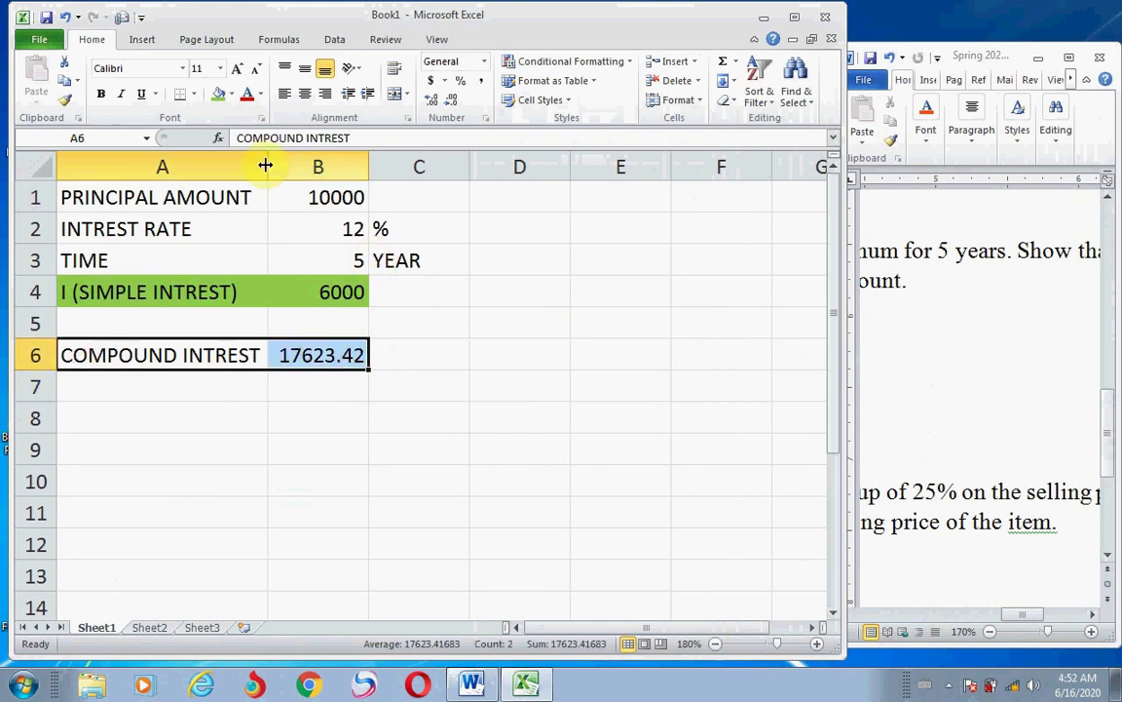
left_click(216, 99)
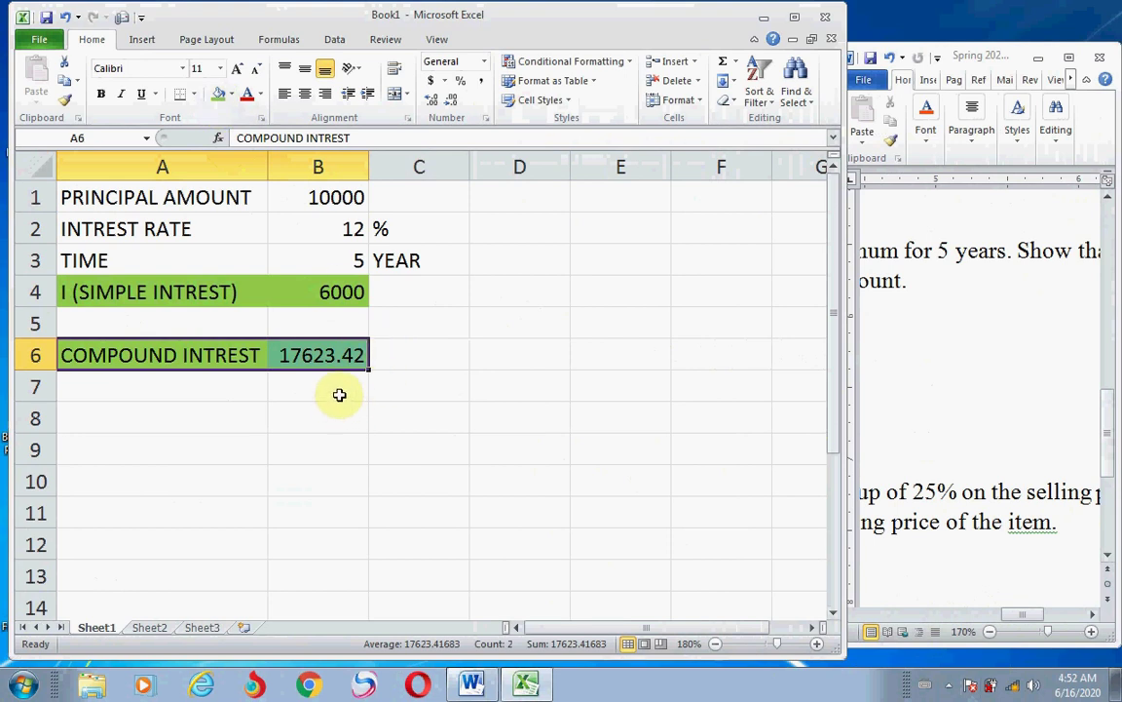
left_click(98, 386)
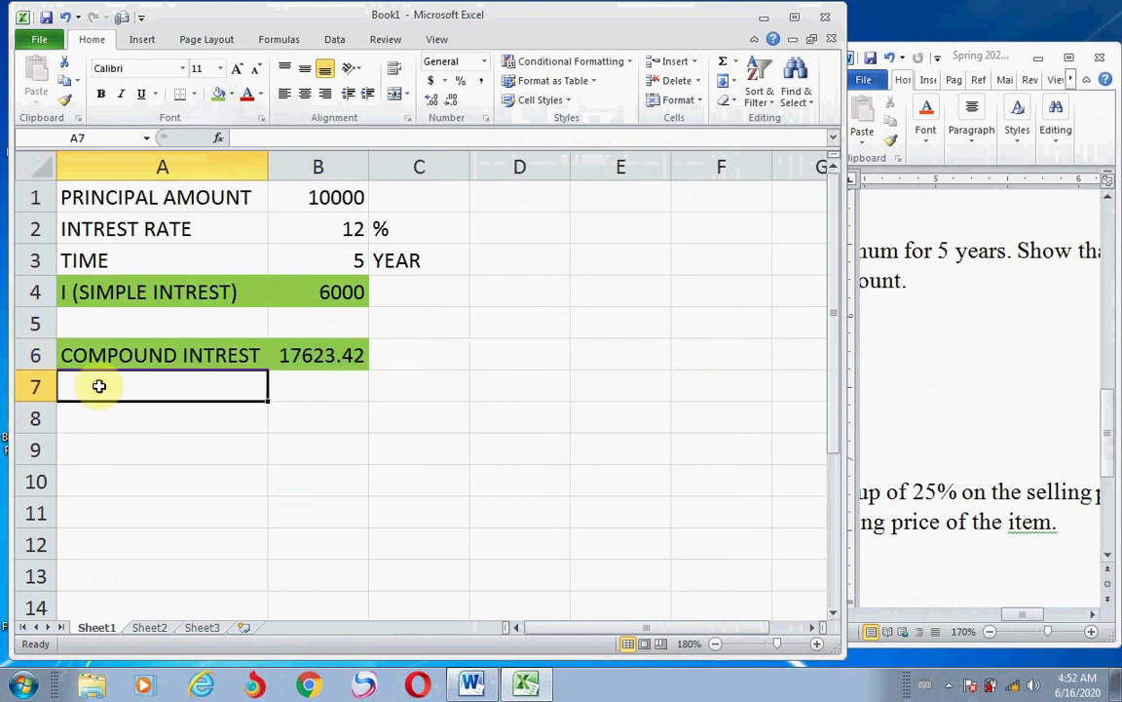
- Reread question 1 in the Word document and enter SO COMPOUND INTREST IS GREATER in cell A8
left_click(99, 420)
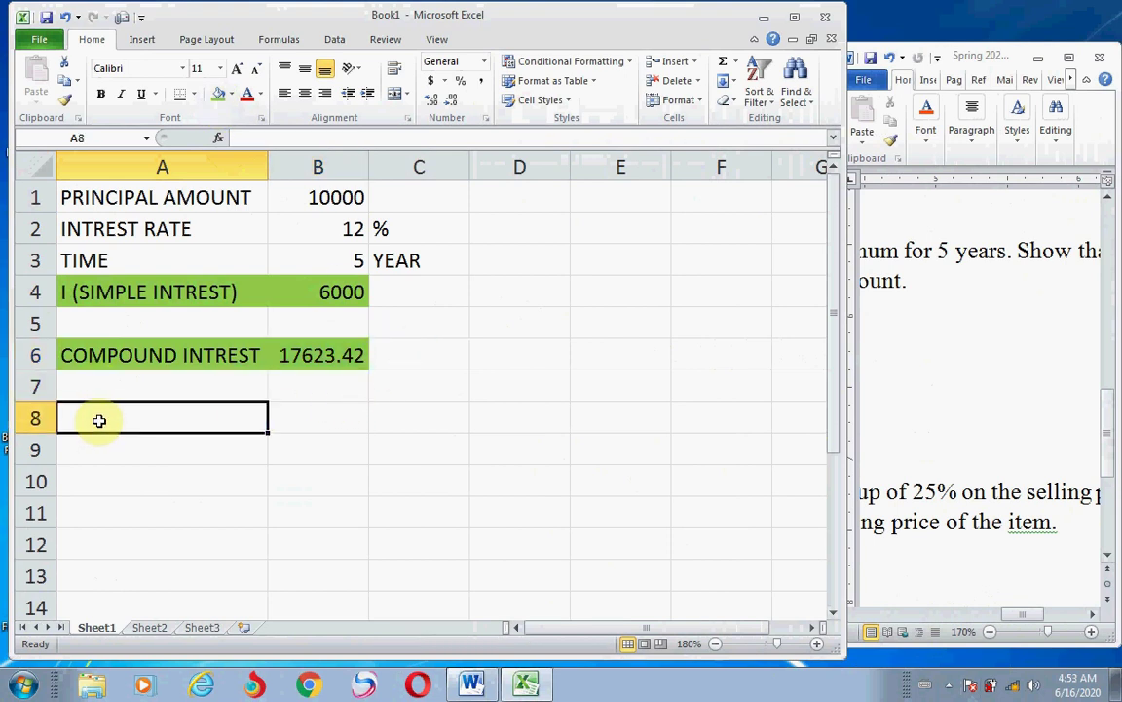
type("SO")
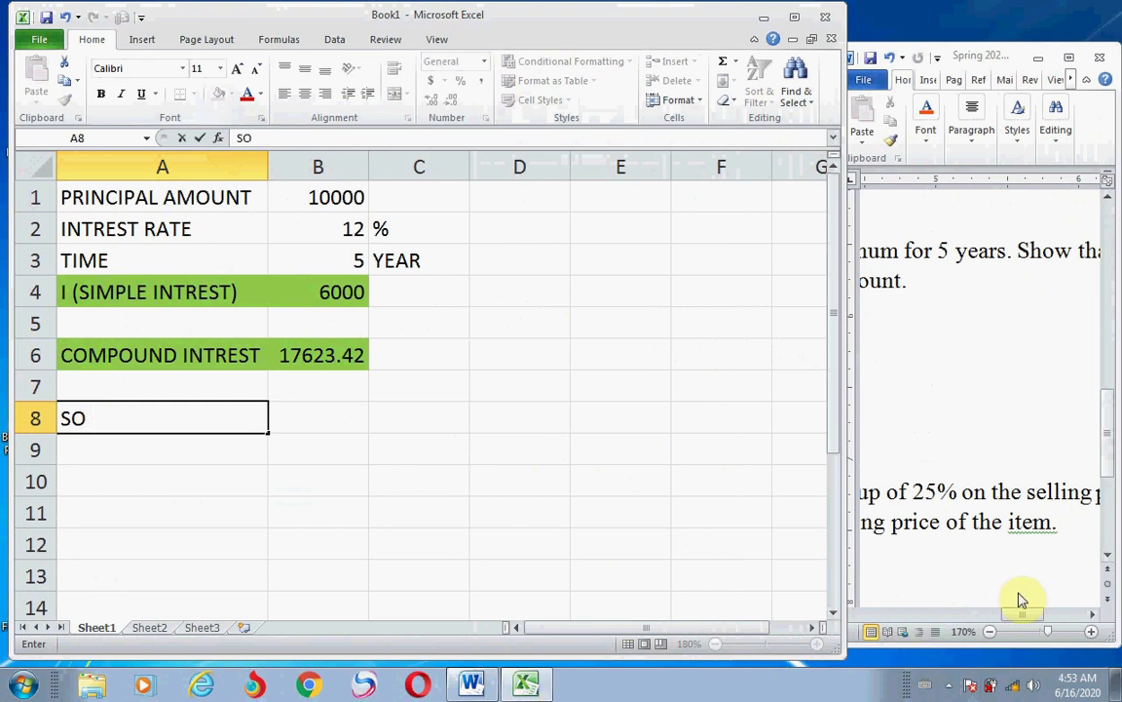
left_click_drag(1012, 620, 916, 620)
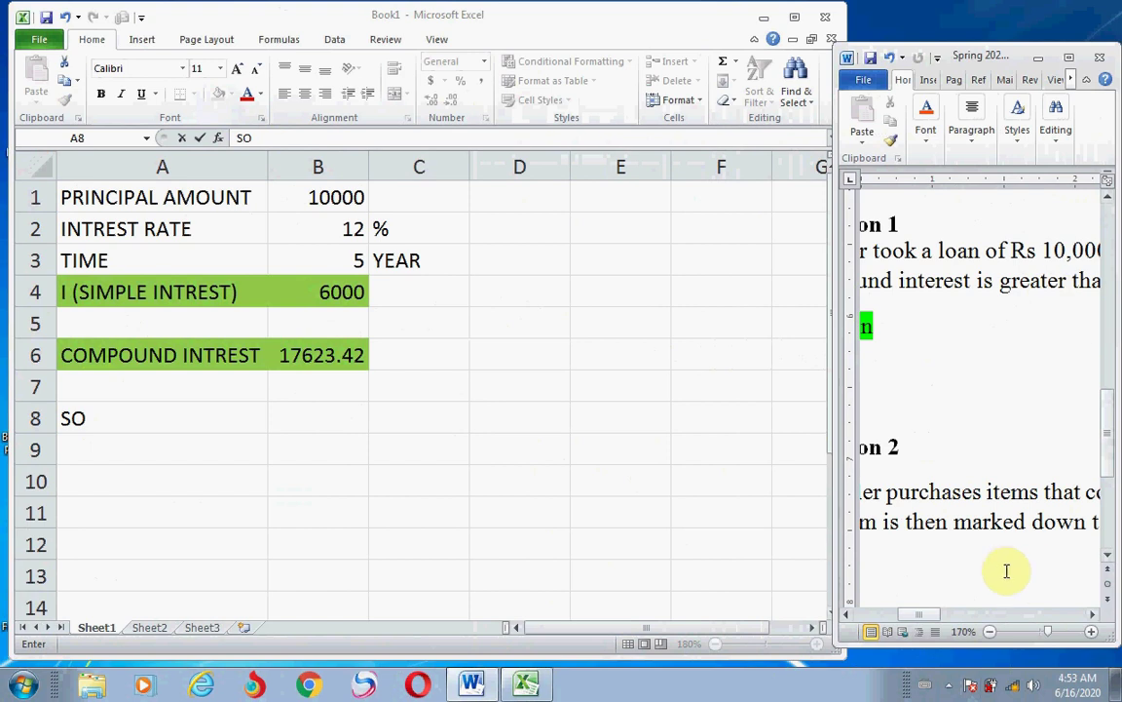
left_click_drag(924, 619, 973, 619)
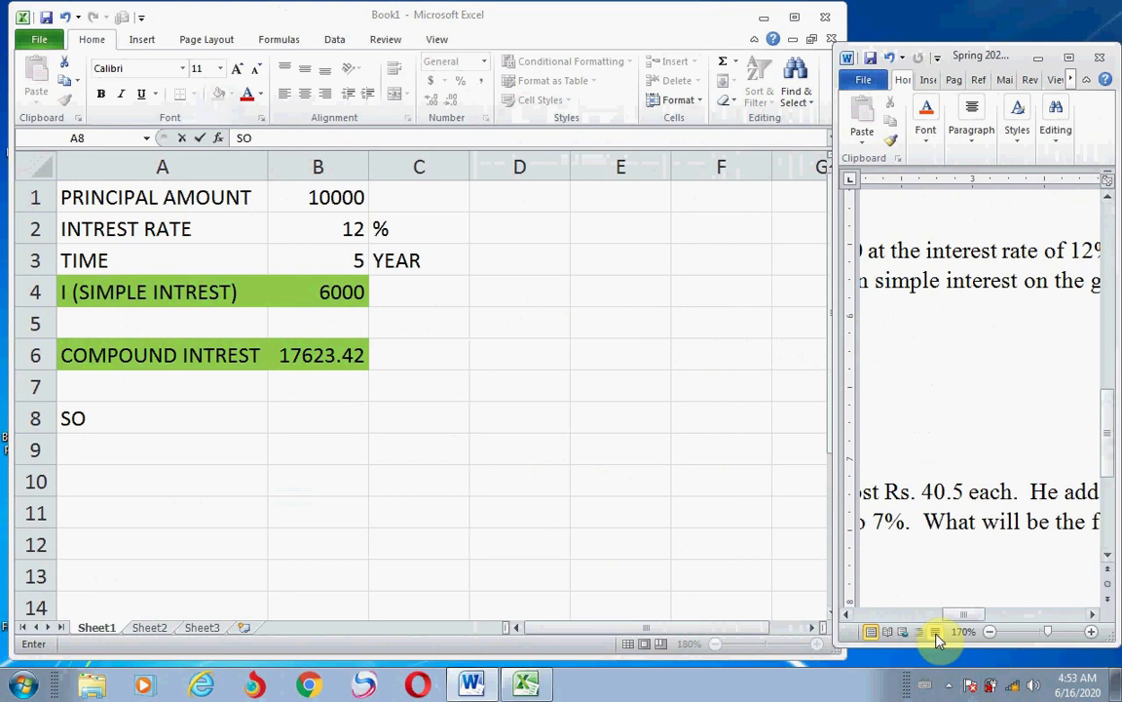
left_click_drag(961, 619, 995, 614)
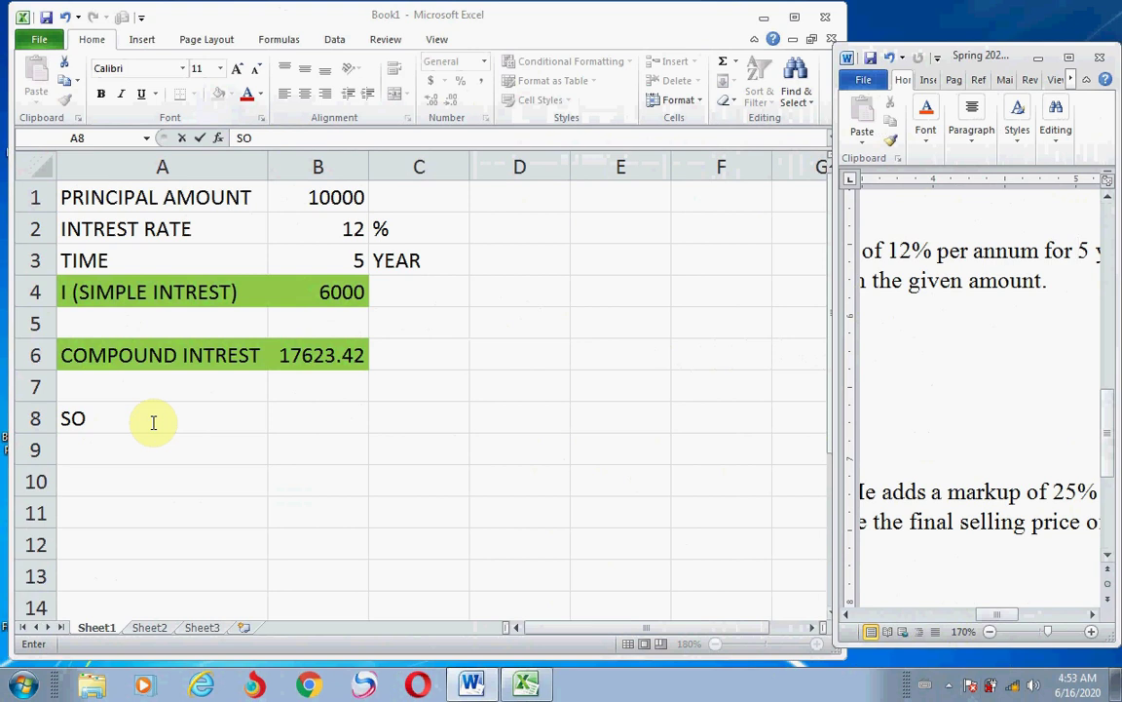
scroll(153, 422, "right", 2)
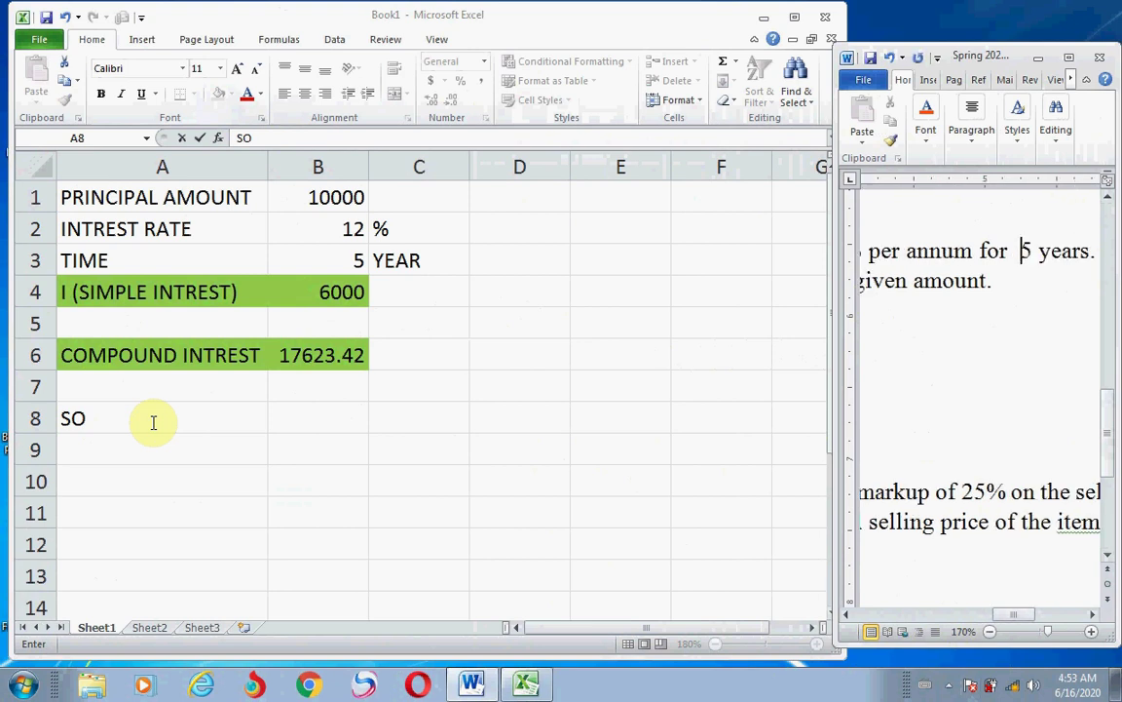
left_click(153, 422)
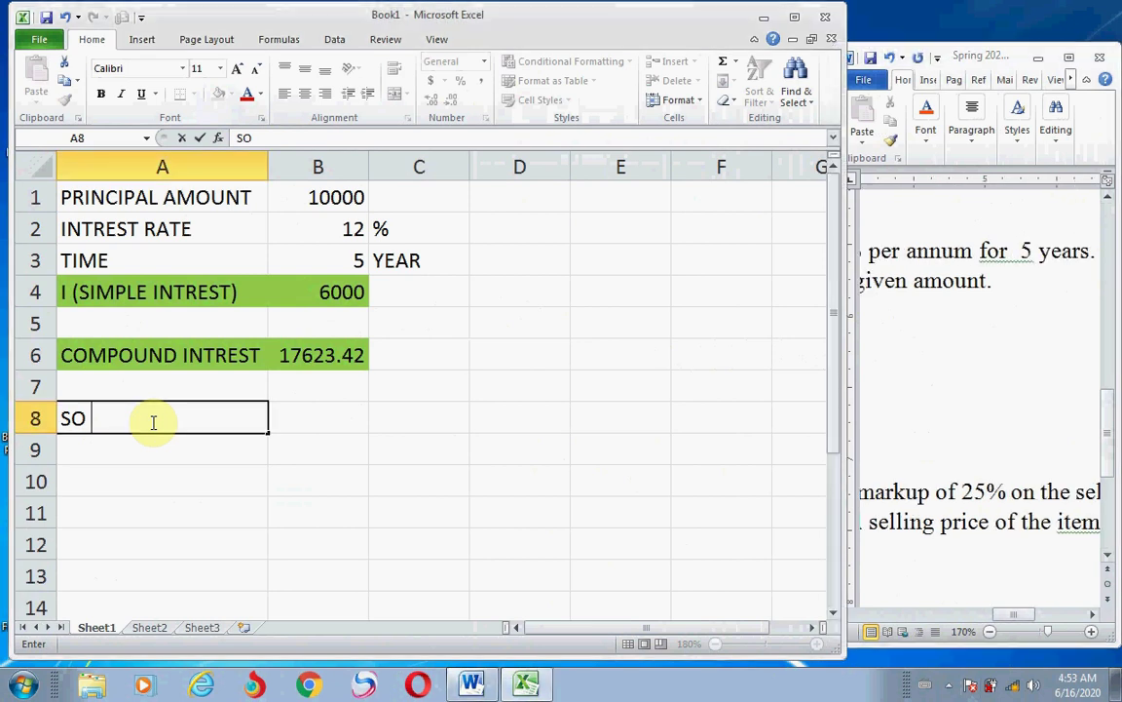
type("COMPO")
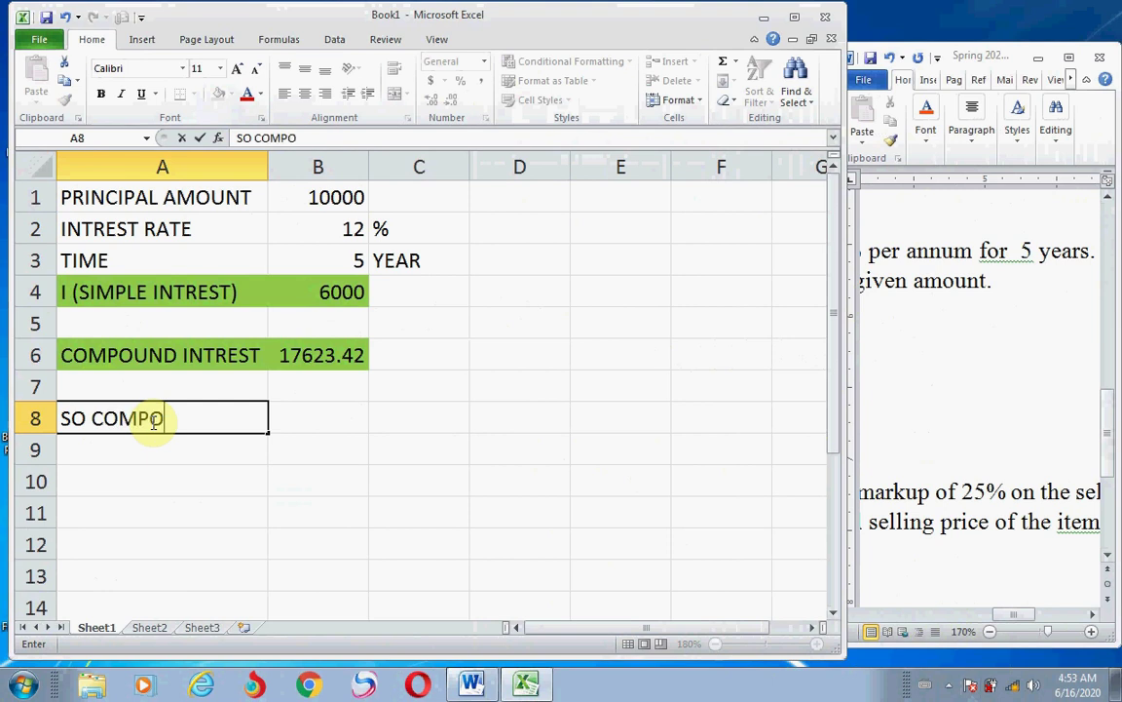
type("UND INT")
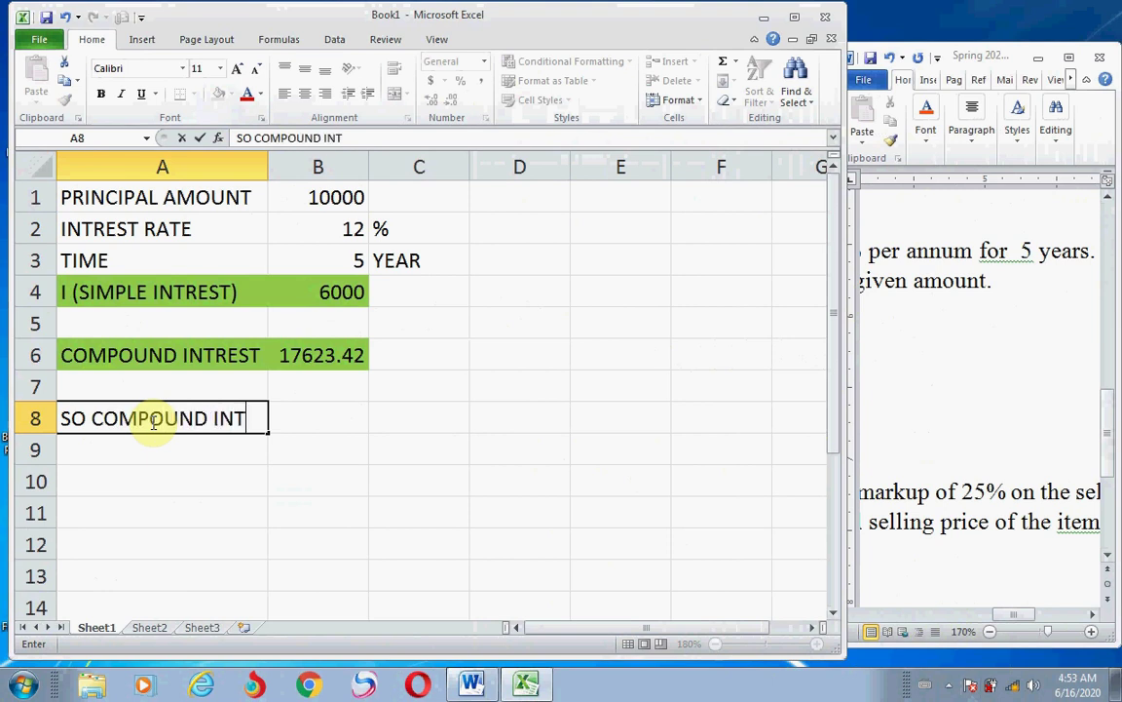
type("REST ")
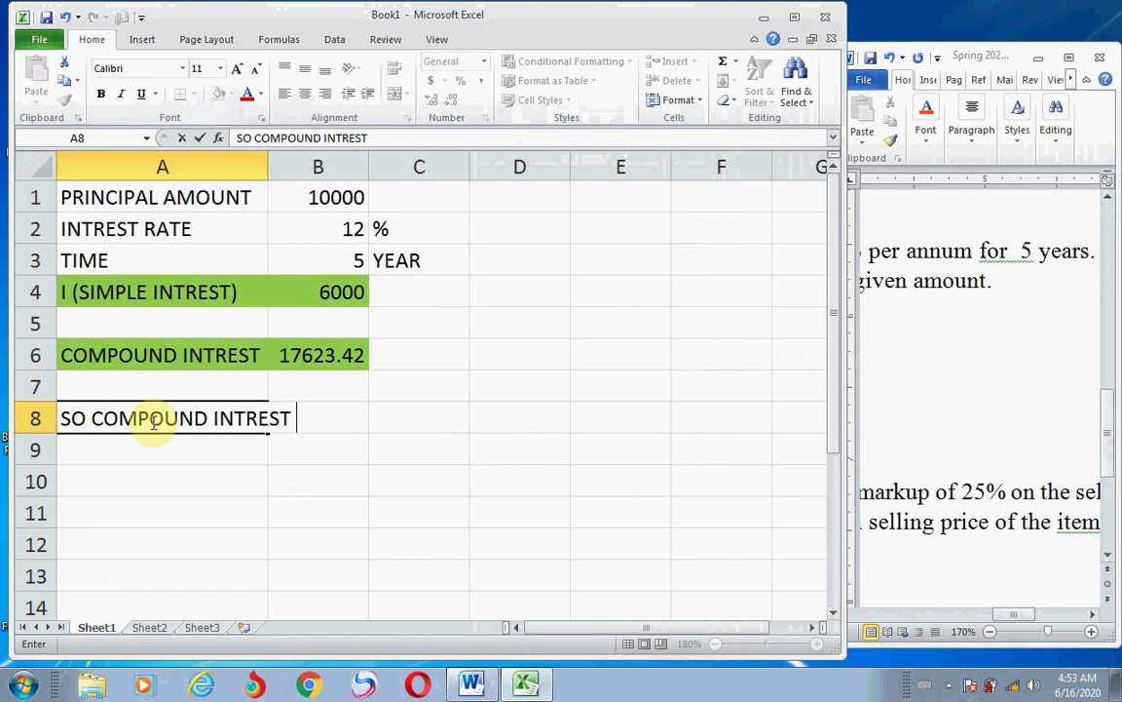
type("IS GREA")
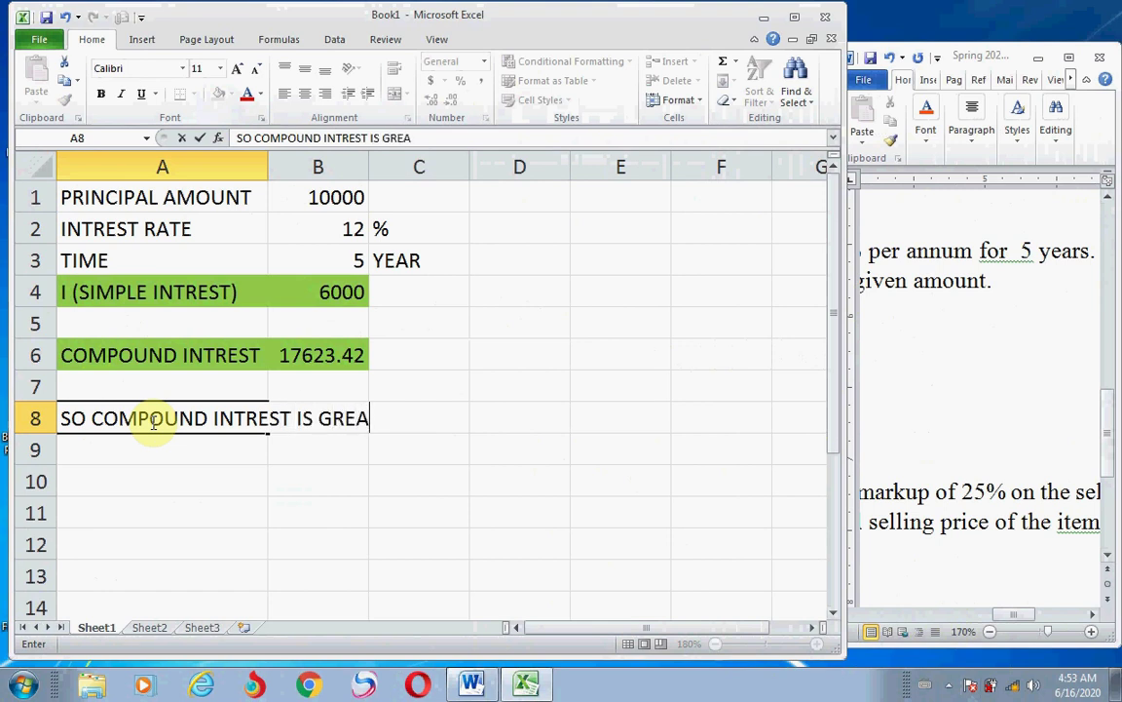
type("TER")
key("Return")
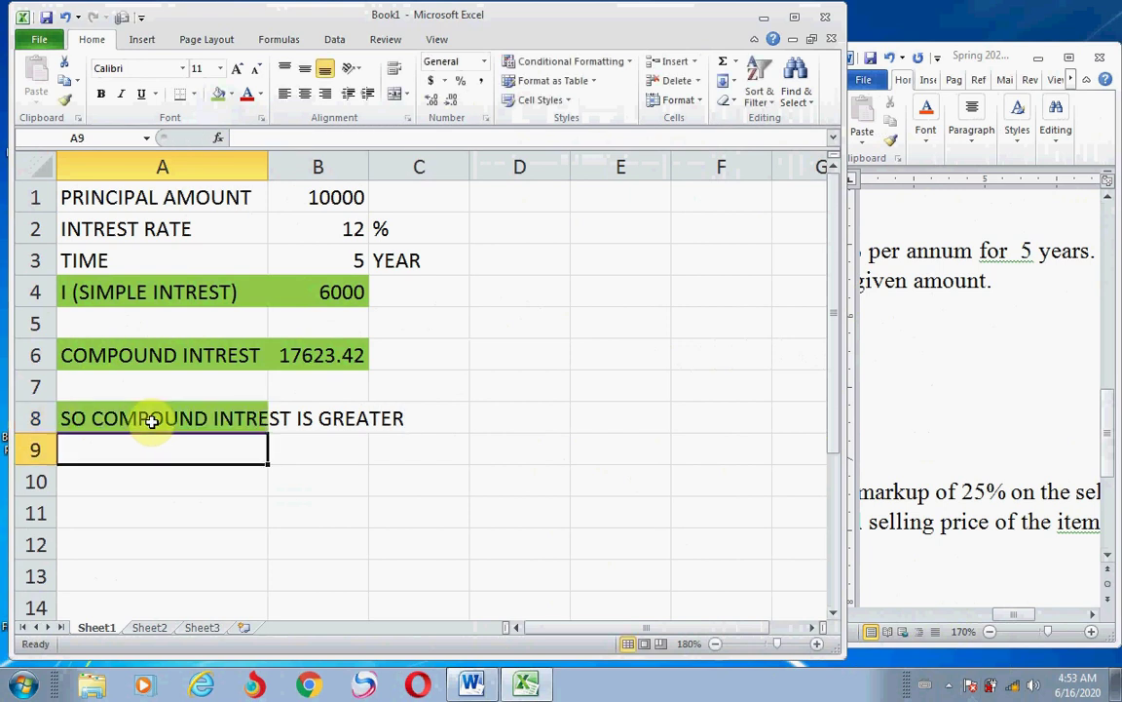
- Continue the conclusion in cell A9 with THAN SIMPLE INTREST
type("THANB")
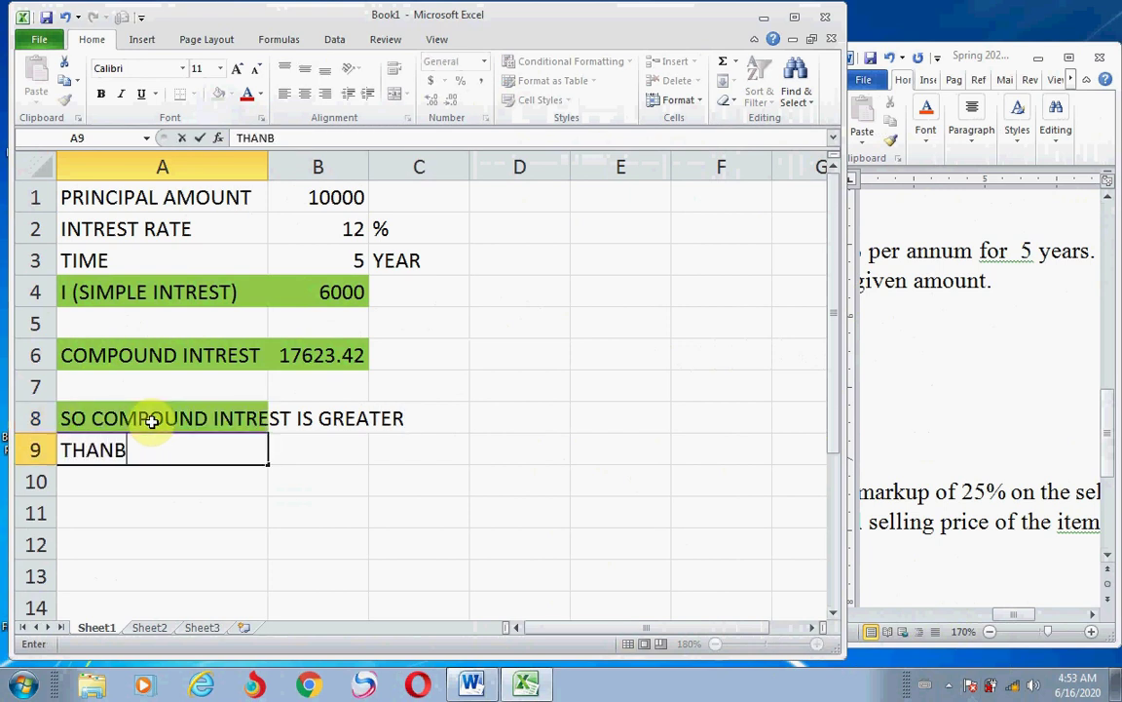
key("BackSpace")
type("I=")
key("BackSpace")
key("BackSpace")
type("SIMPL")
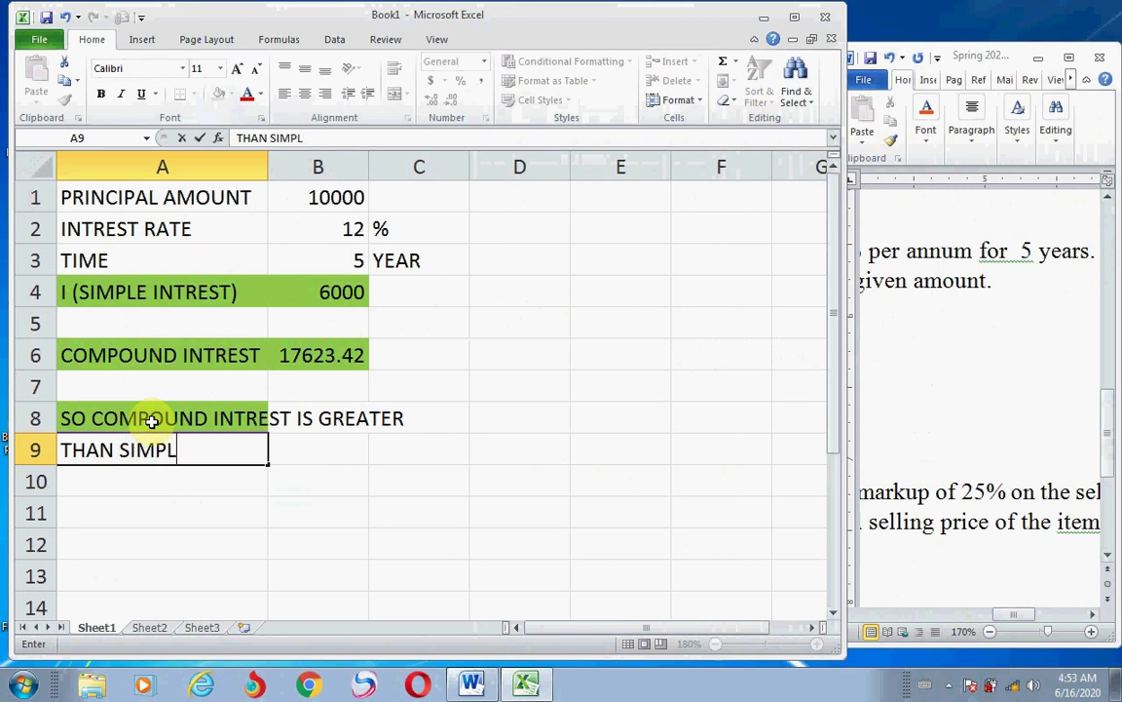
type("E INTRE")
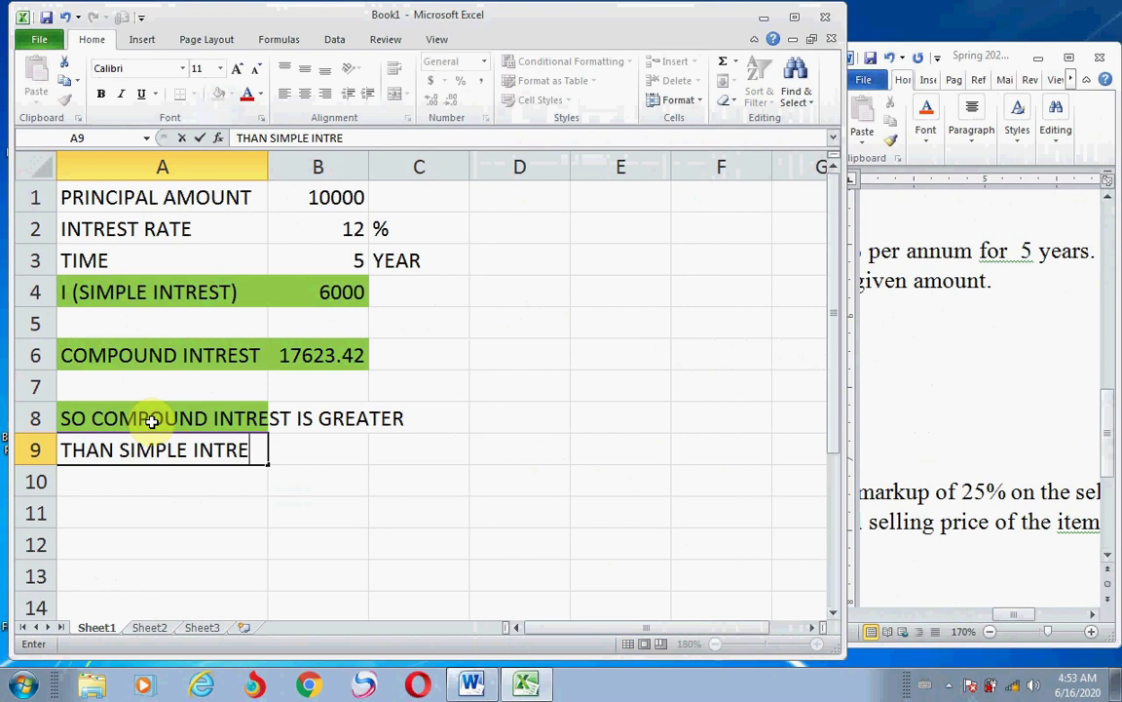
type("ST.")
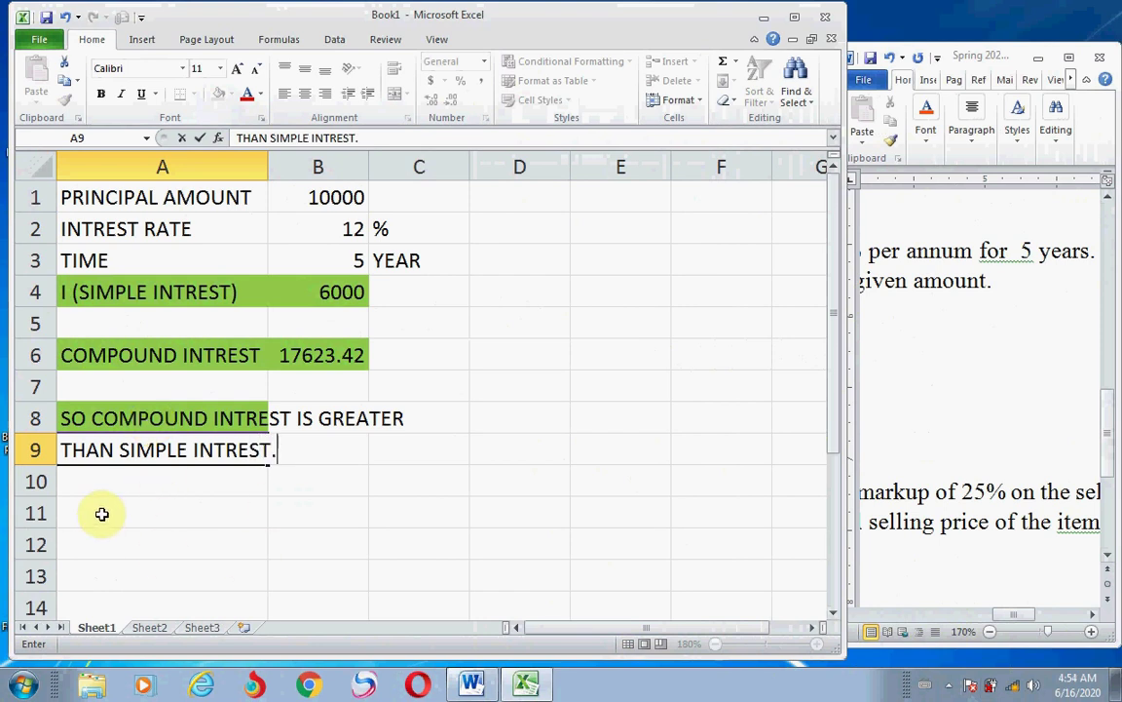
double_click(62, 190)
left_click_drag(63, 190, 252, 197)
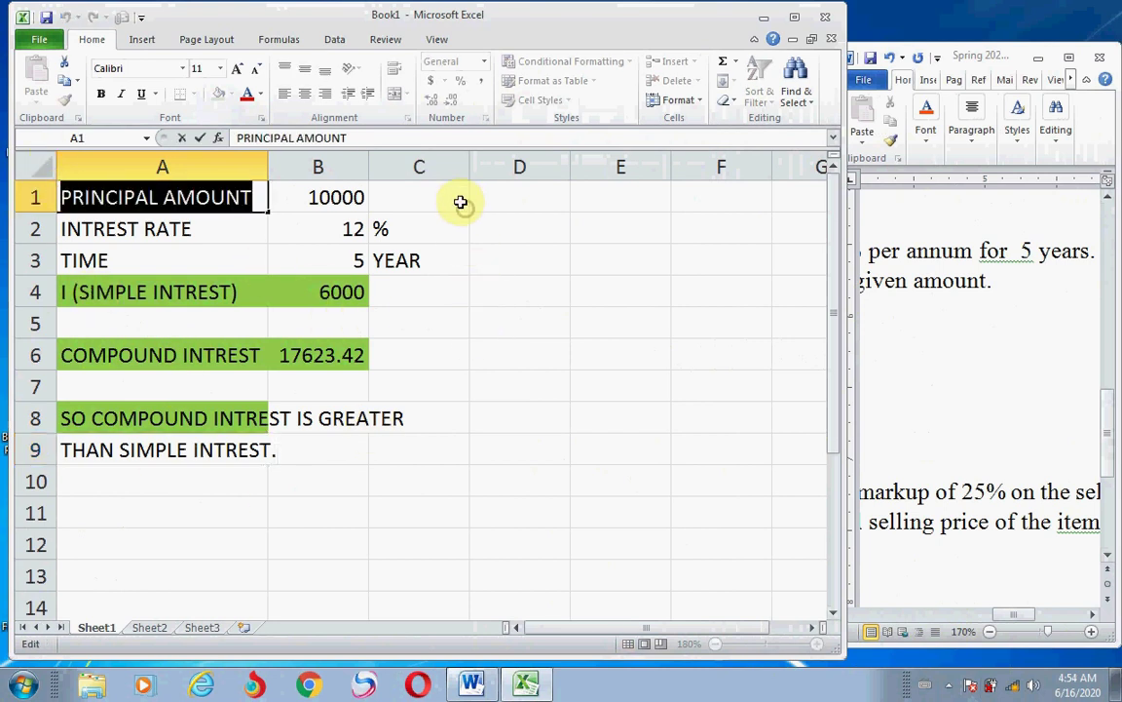
left_click(424, 201)
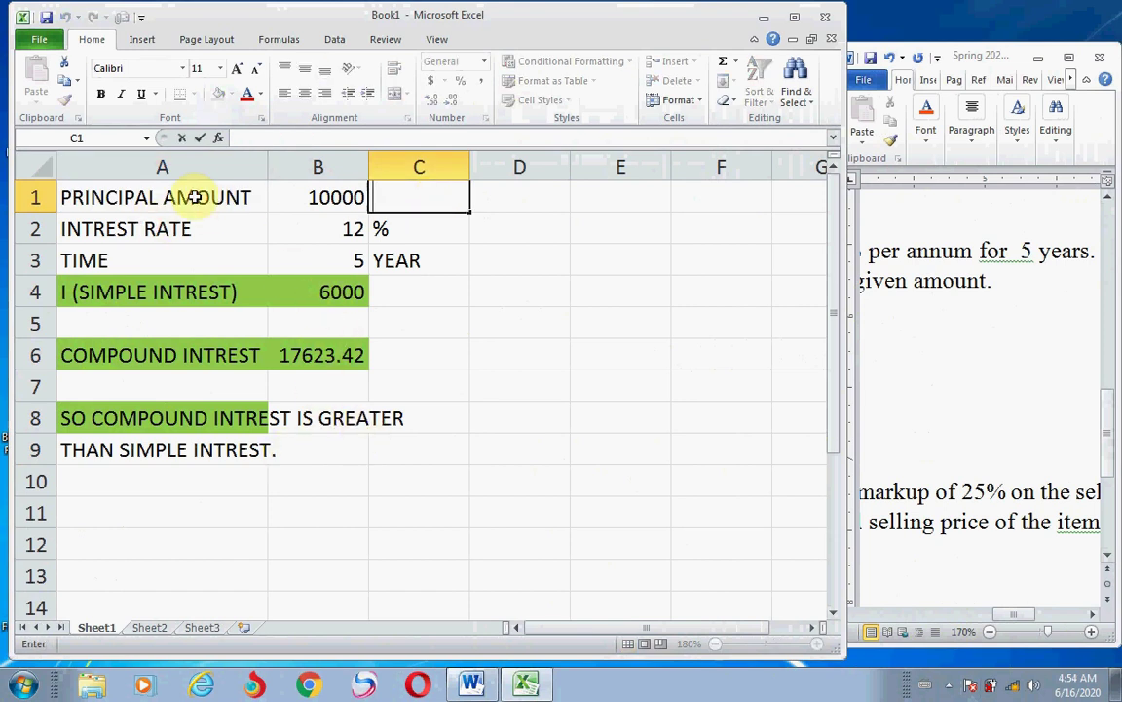
- Copy the range A1:C9 and paste it under the Solution heading of Question 1 in the Word document
left_click_drag(194, 197, 426, 443)
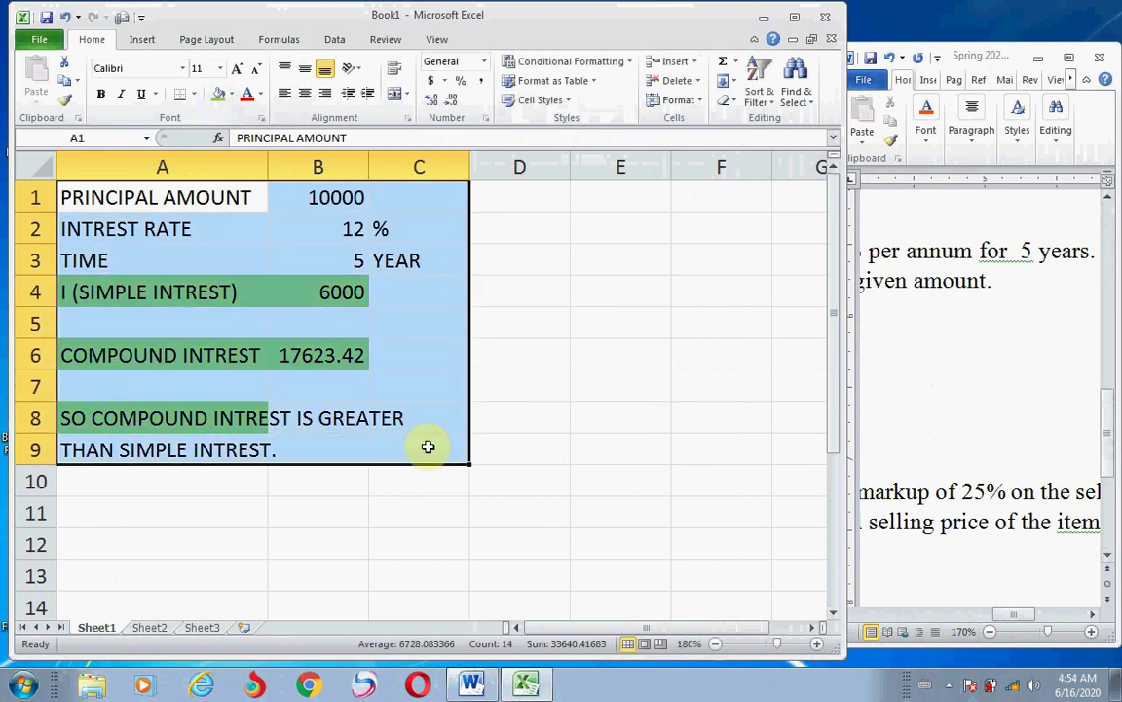
key("ctrl+c")
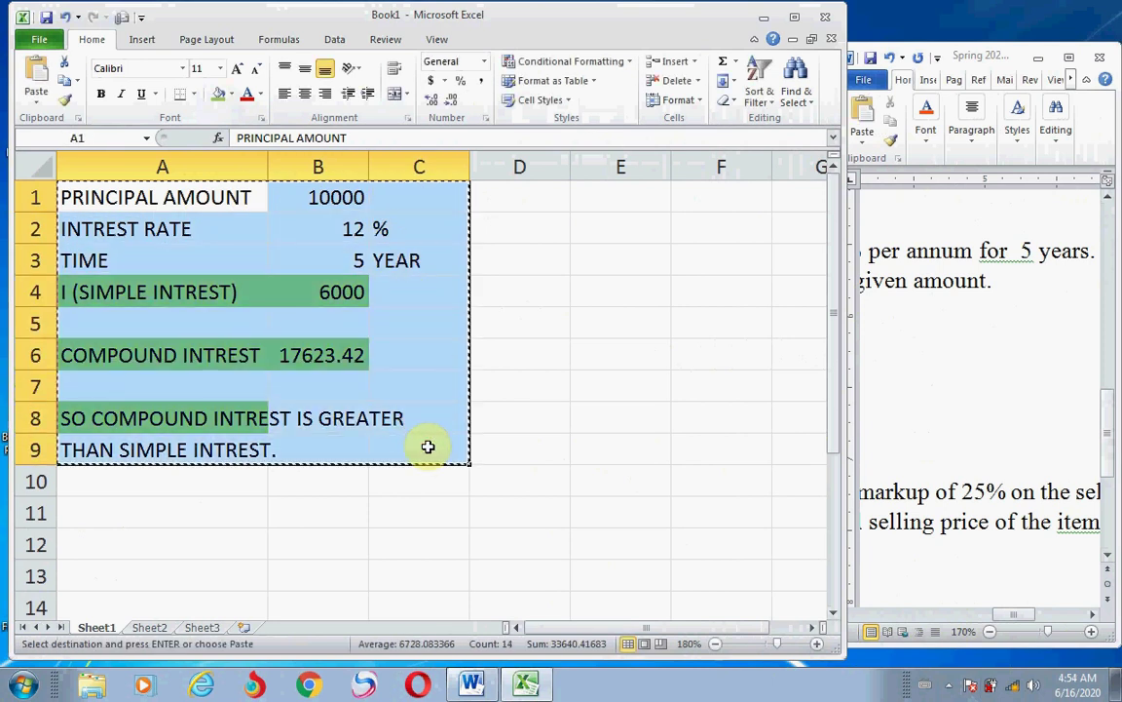
left_click(874, 366)
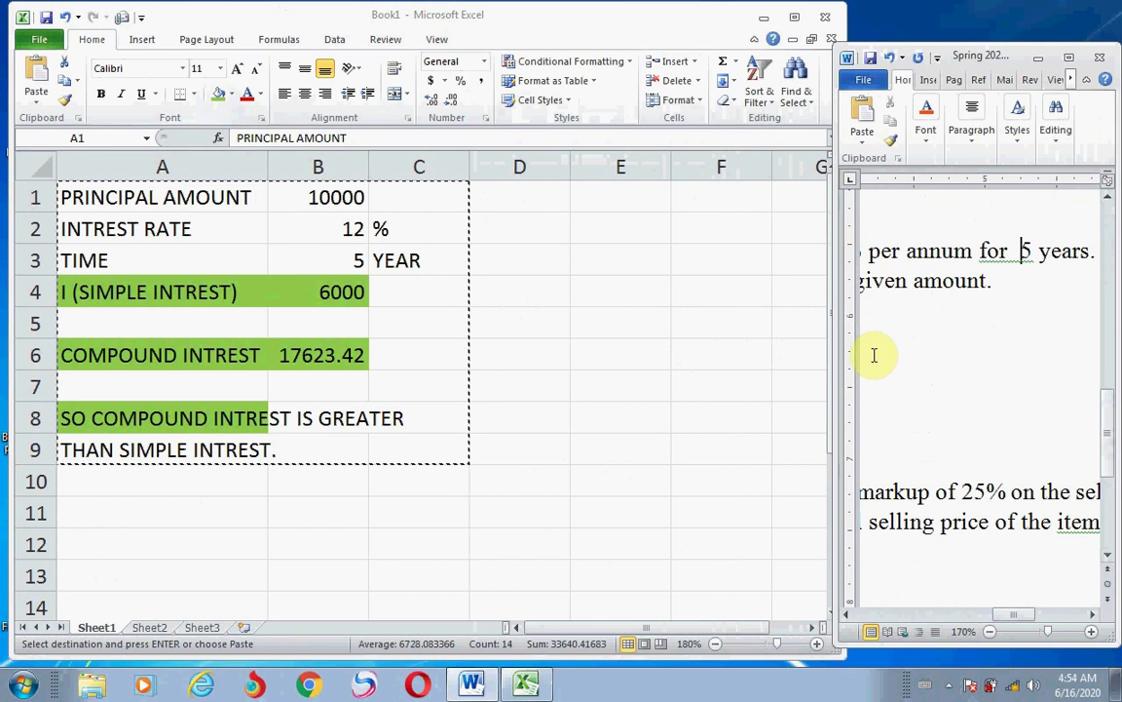
left_click(872, 339)
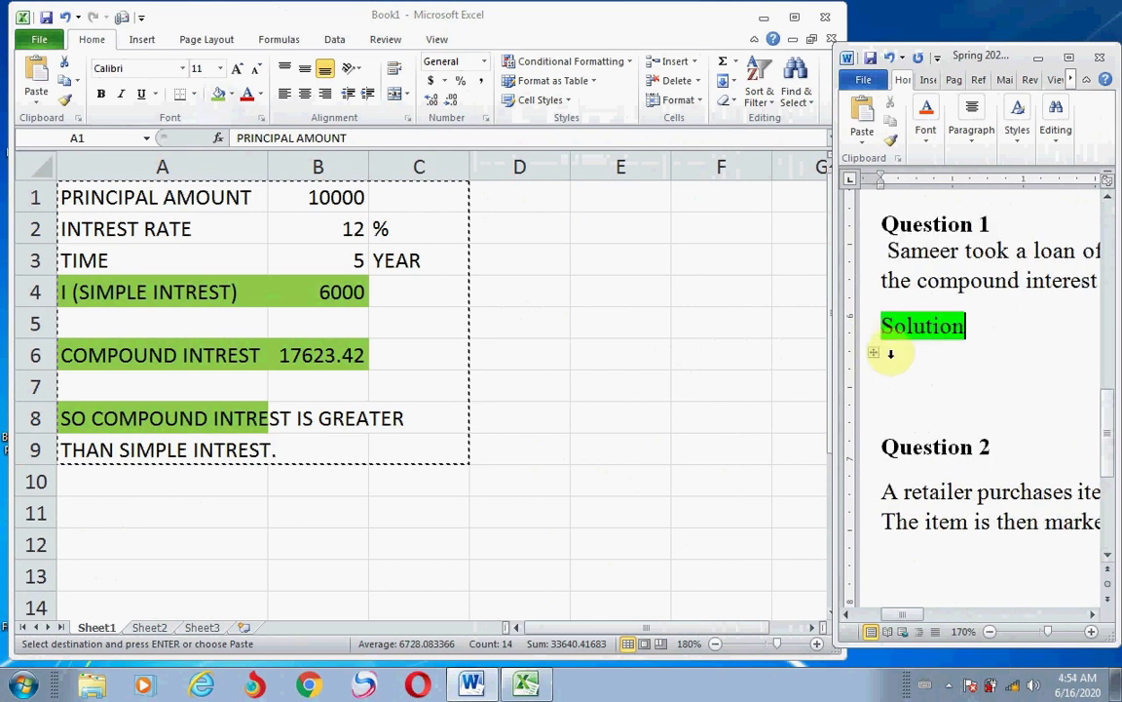
left_click(890, 353)
key("ctrl+v")
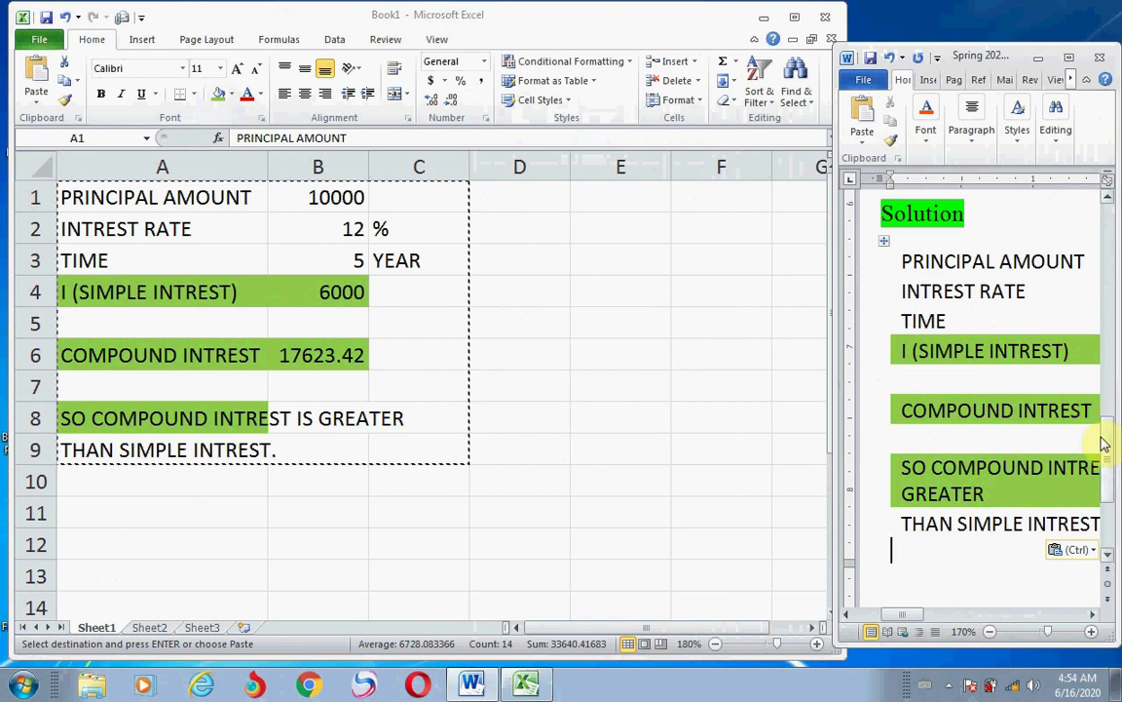
- Add the heading SOLUTION on the line below the Question 2 text in the Word document
left_click_drag(1104, 444, 1106, 413)
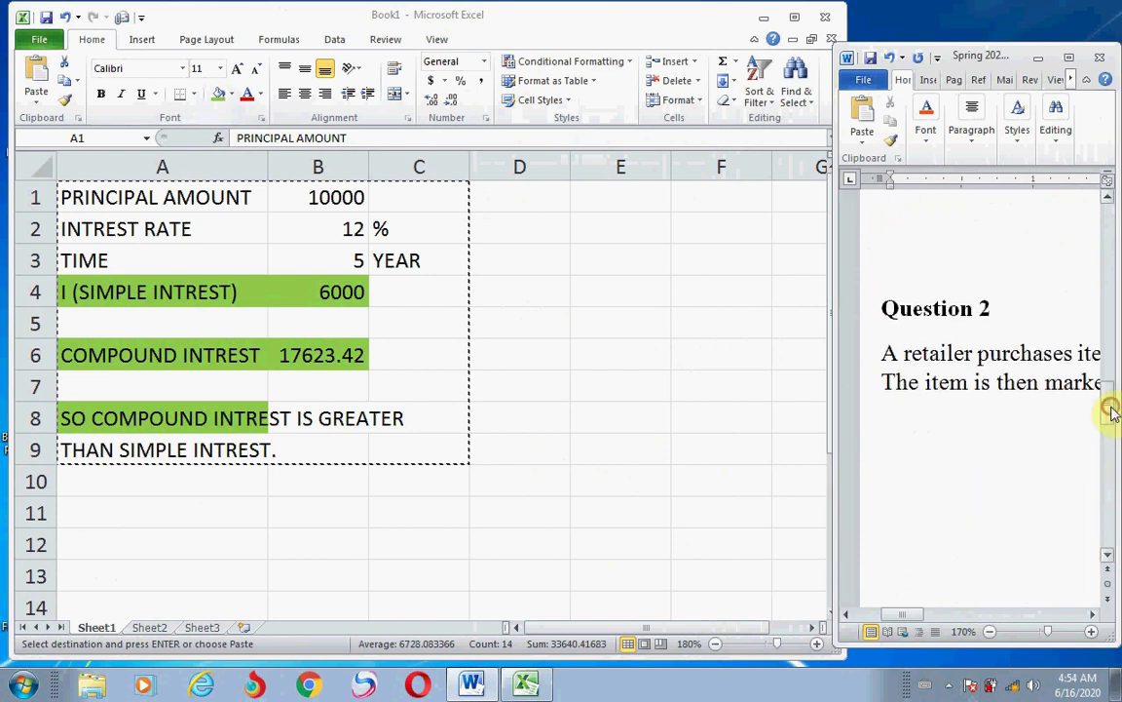
left_click(912, 415)
scroll(910, 413, "down", 1)
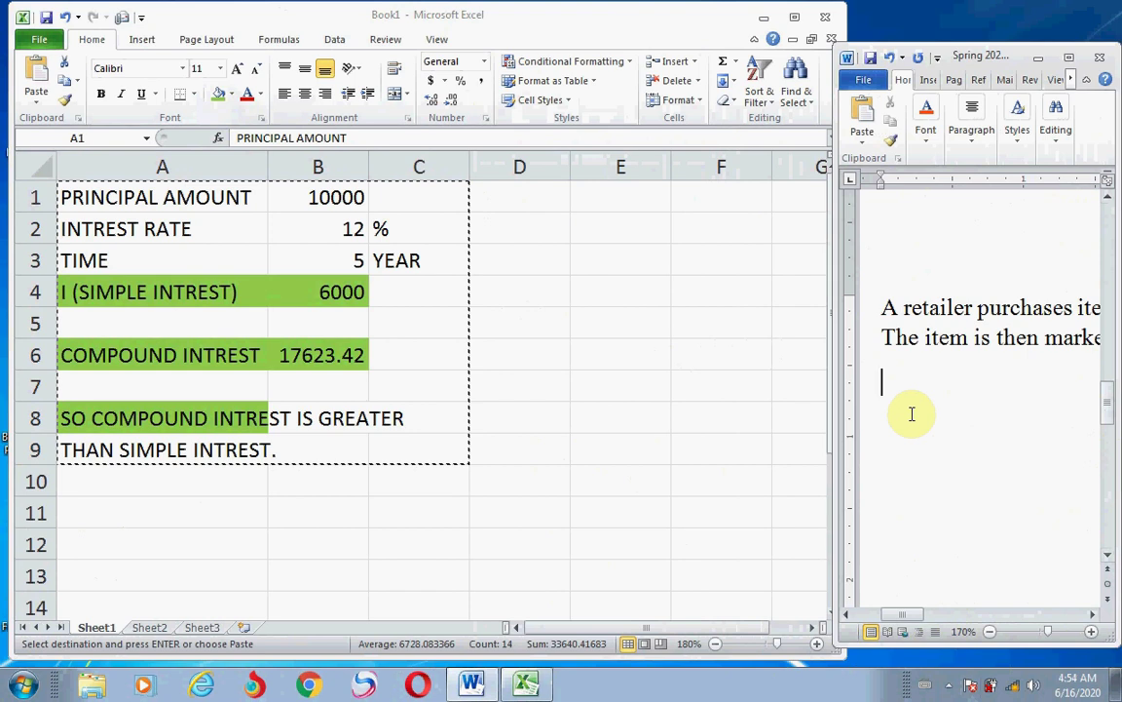
type("SOLUTION")
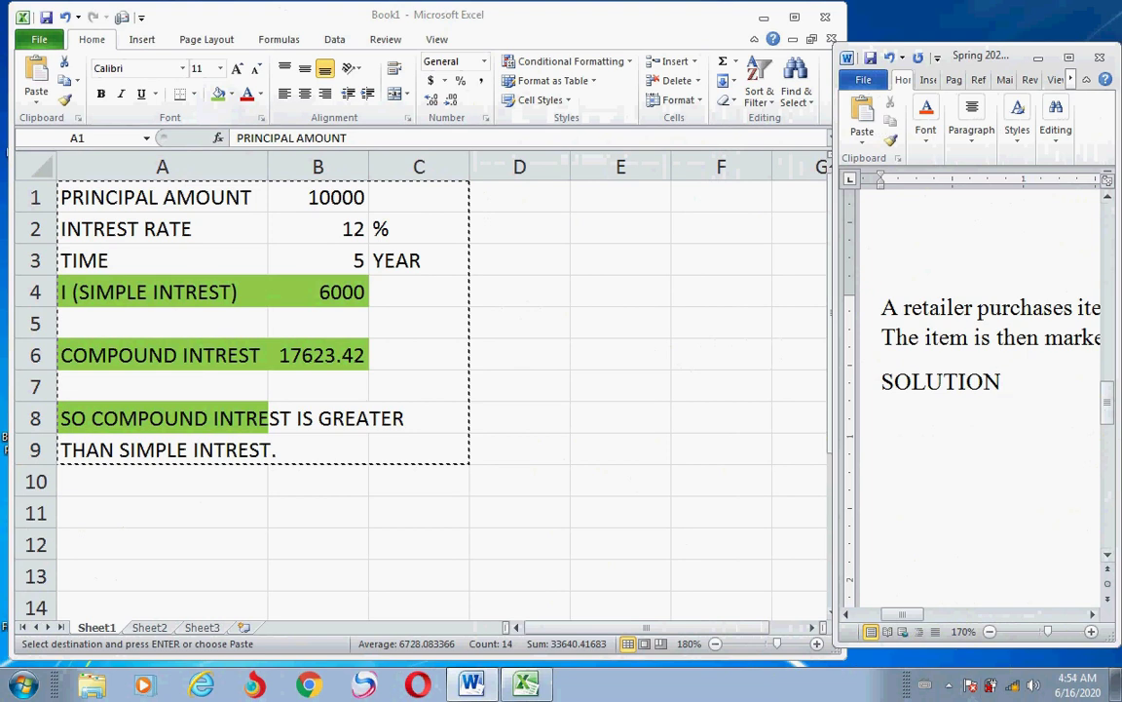
- Return to the Excel sheet and enter the heading QUESTION NO.2 in cell A10
left_click(107, 483)
left_click(107, 483)
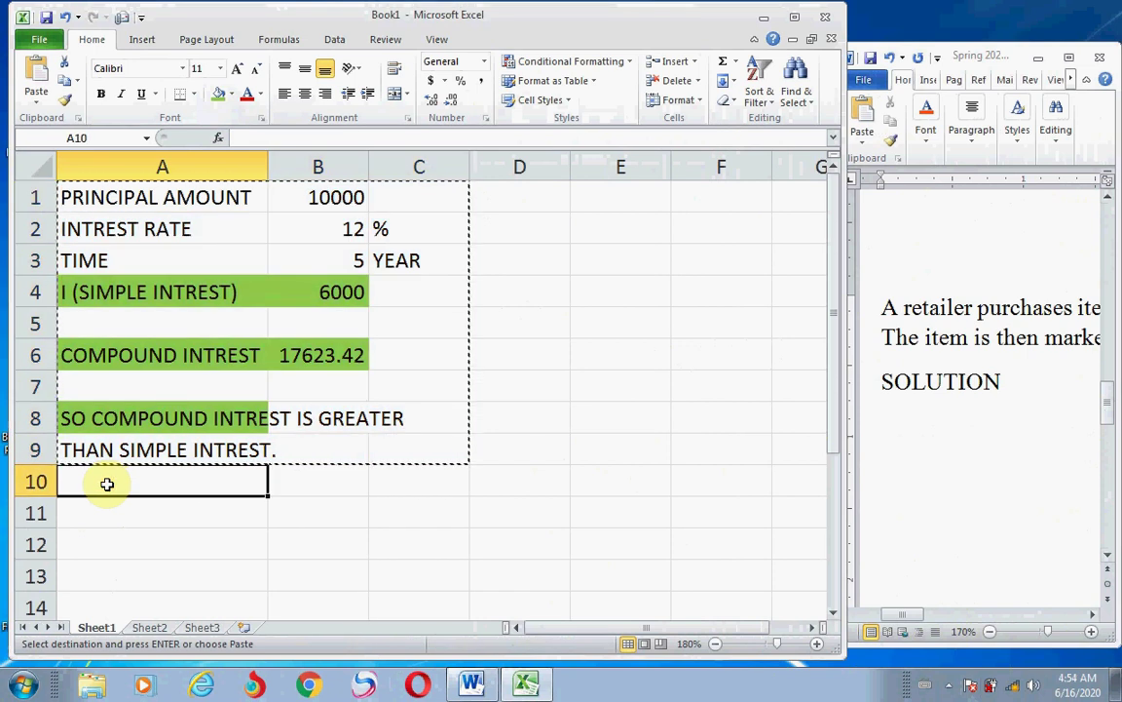
type("Q")
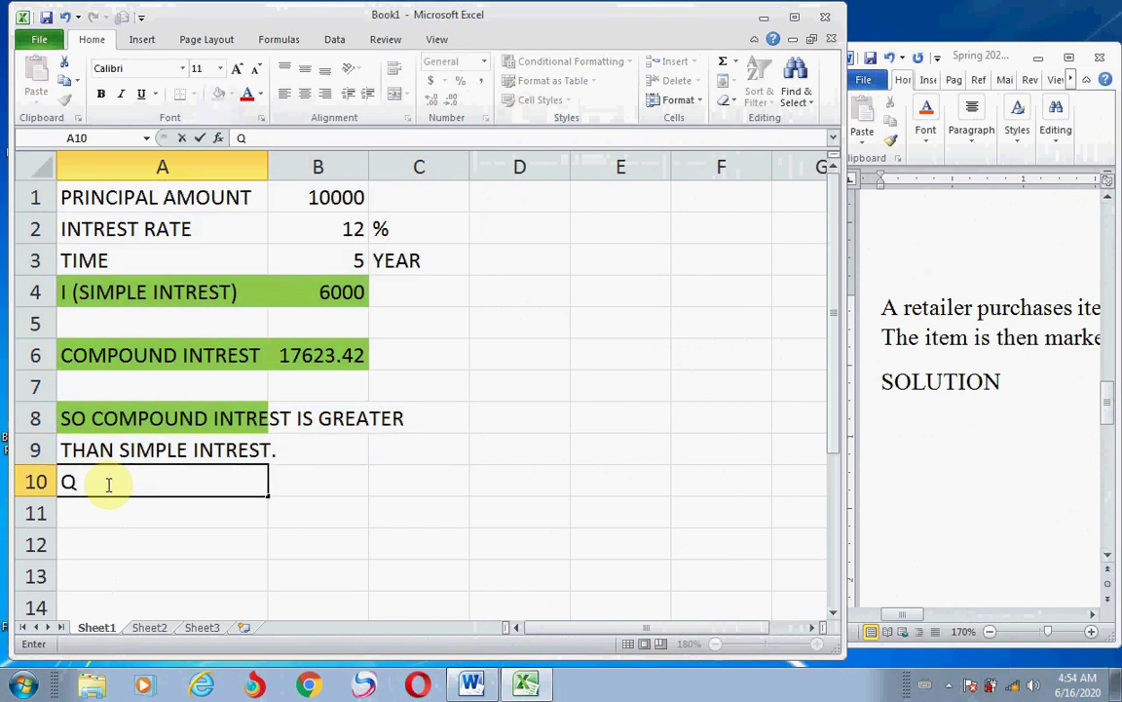
type("UESTI")
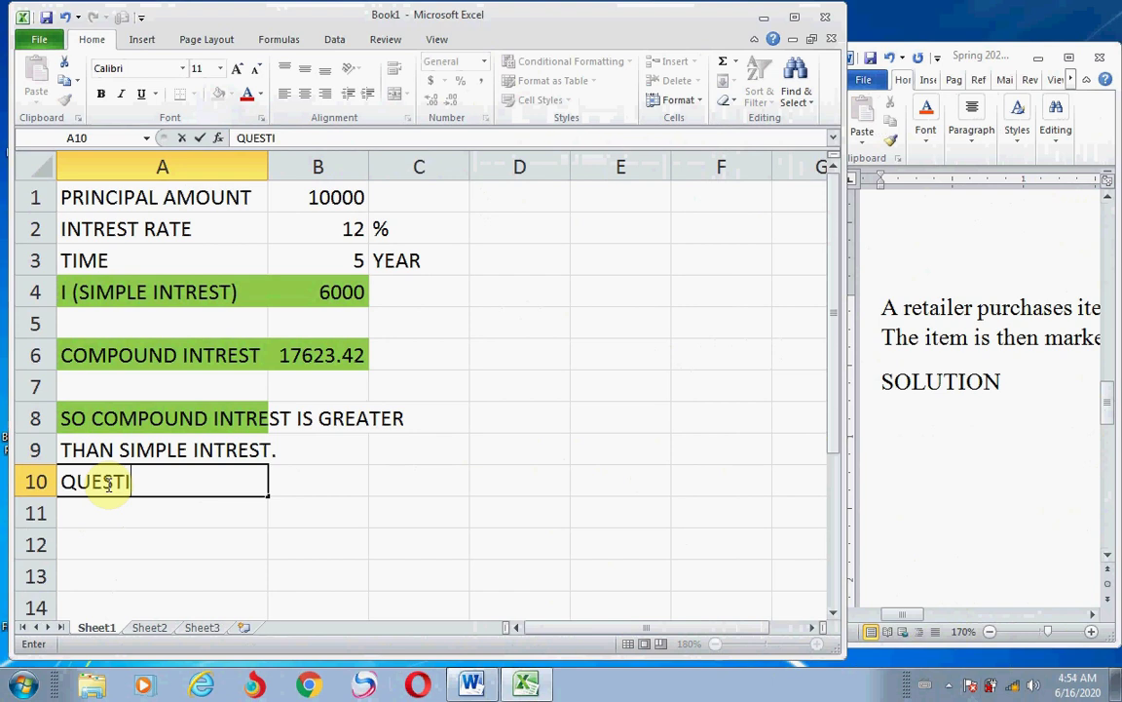
type("ON NO.")
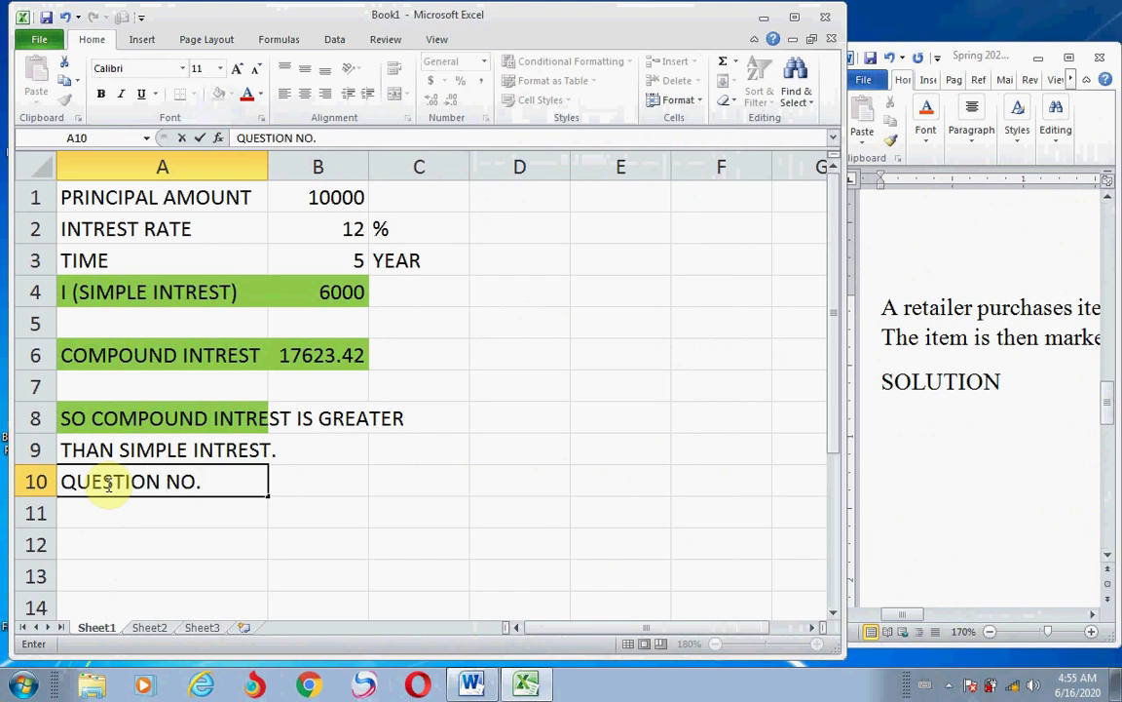
type("2")
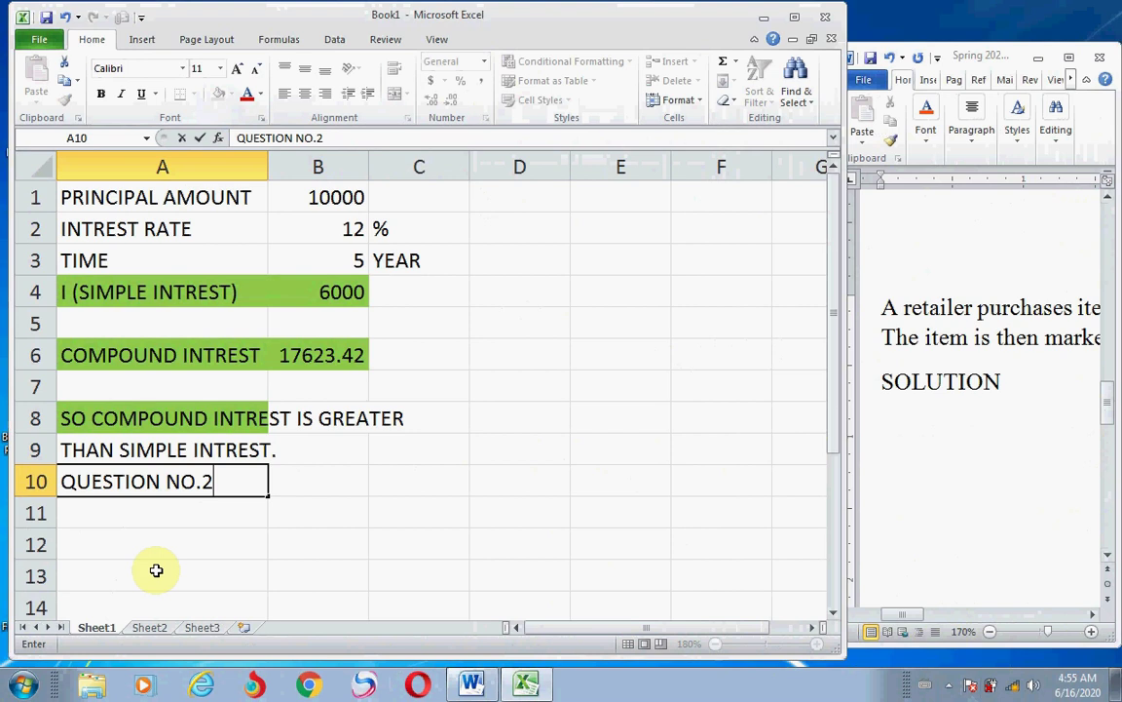
- Read the item cost in Question 2 of the Word document and enter ORIGINAL COST in A11 with 40.5 in B11
left_click(981, 500)
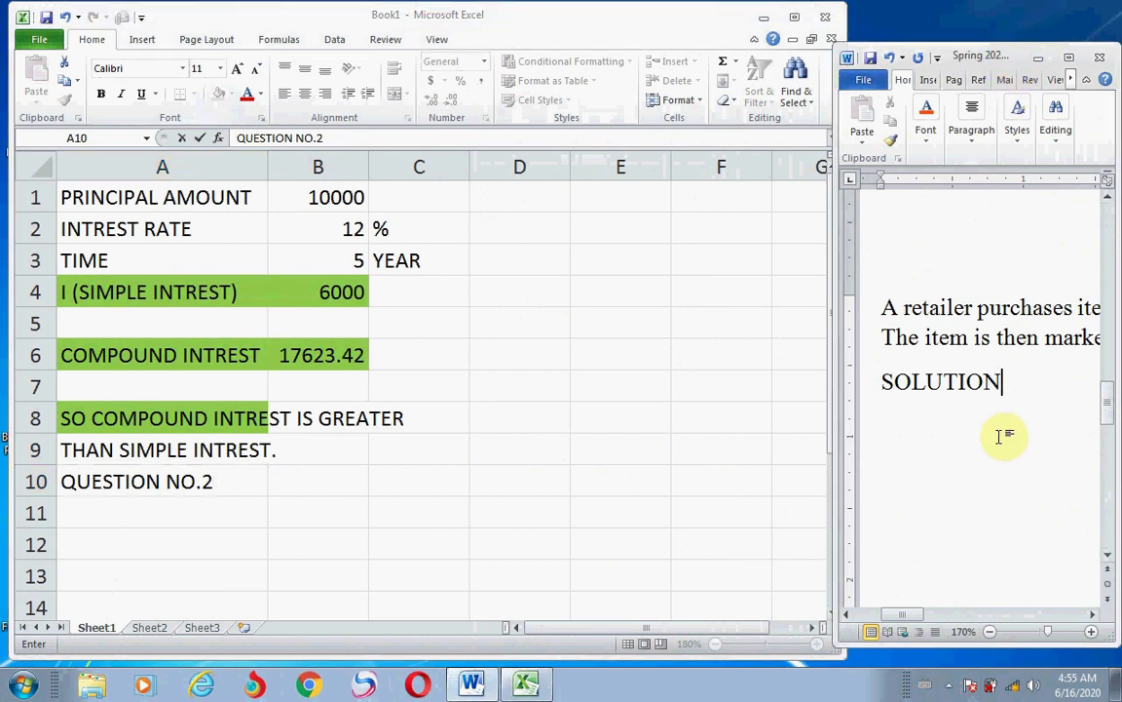
left_click_drag(892, 616, 916, 614)
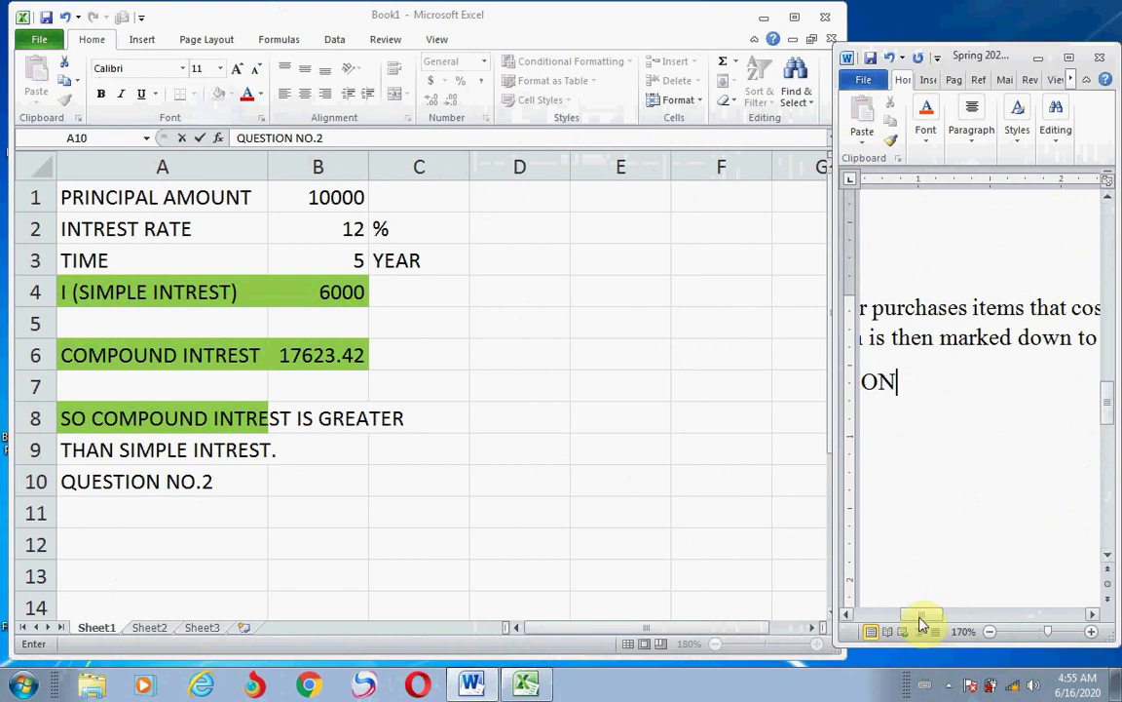
left_click_drag(921, 613, 966, 616)
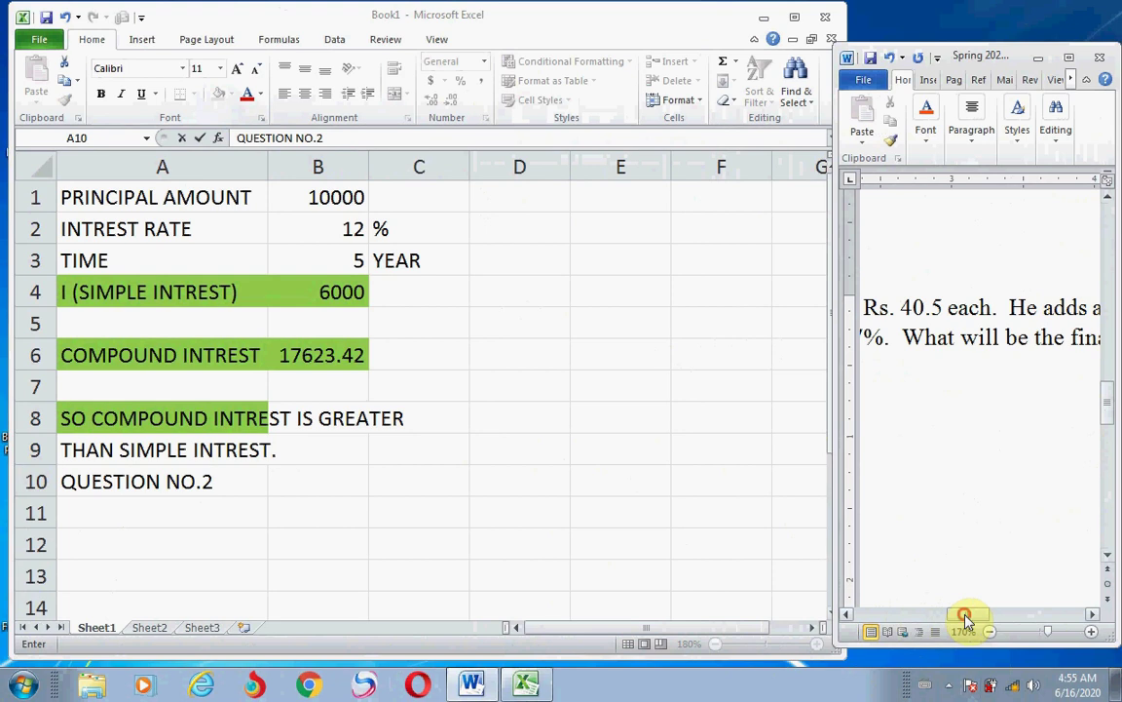
left_click(185, 517)
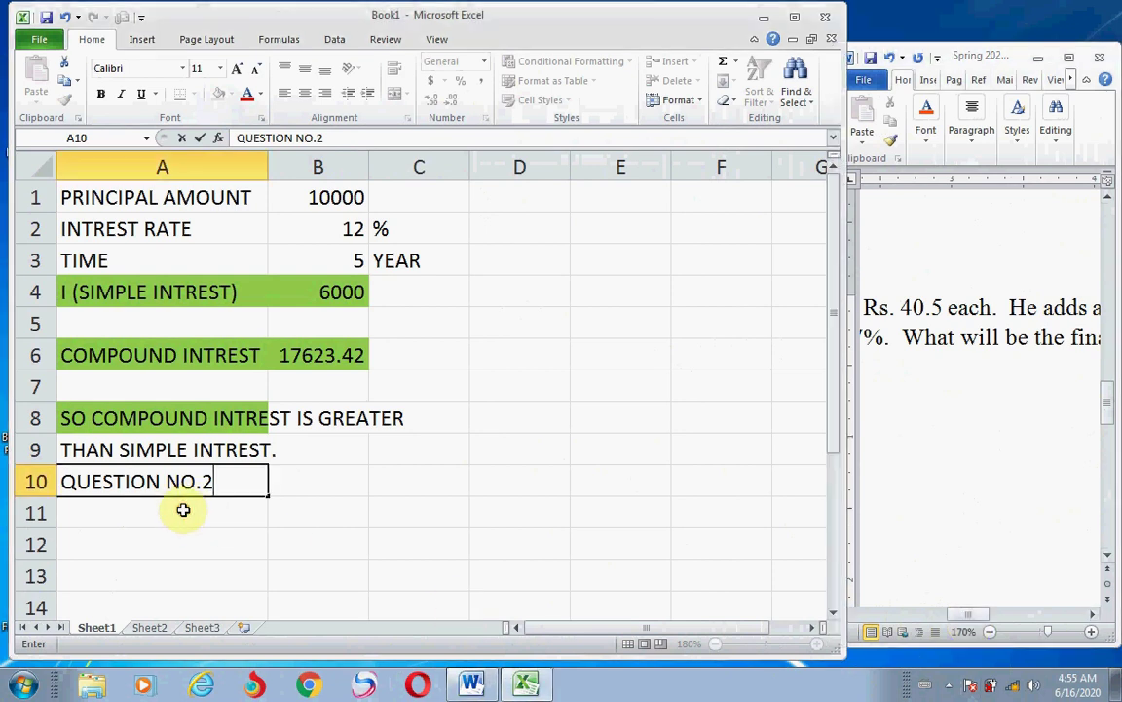
key("Return")
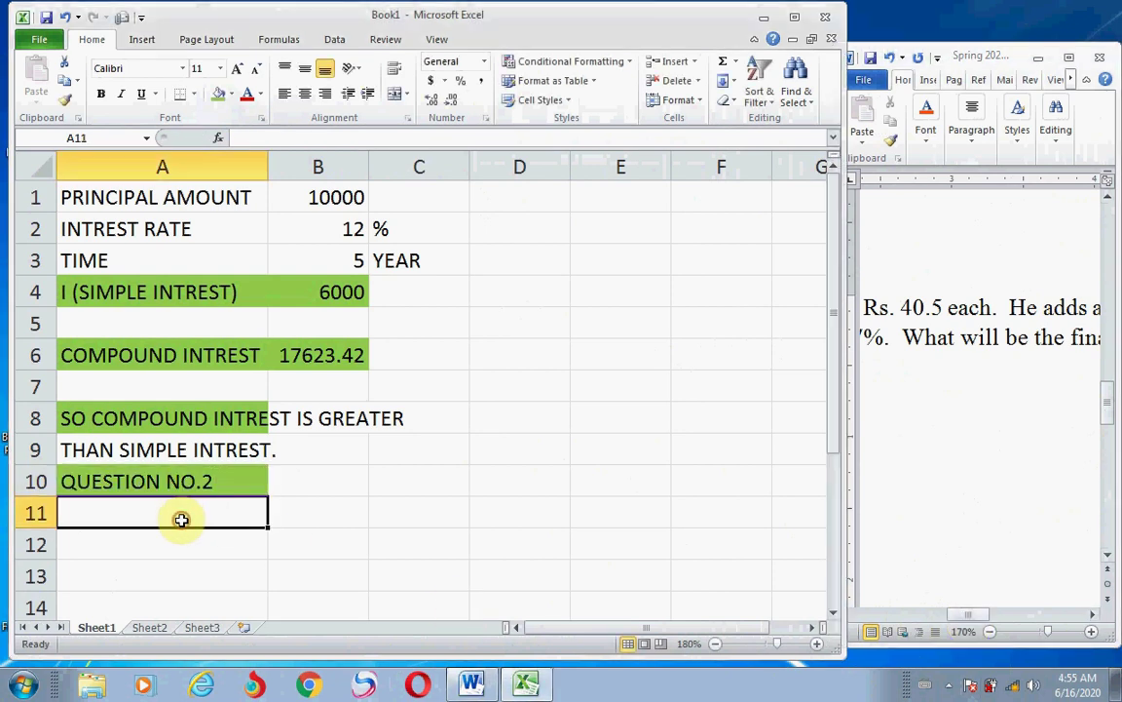
type("OR")
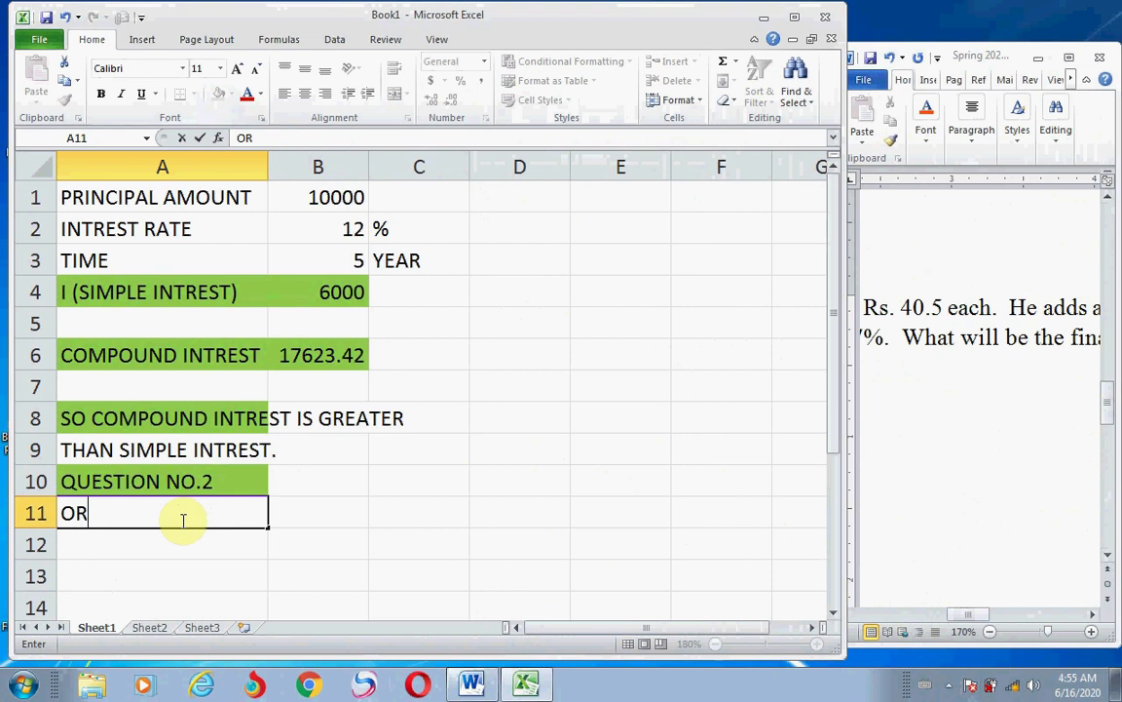
type("IGIN")
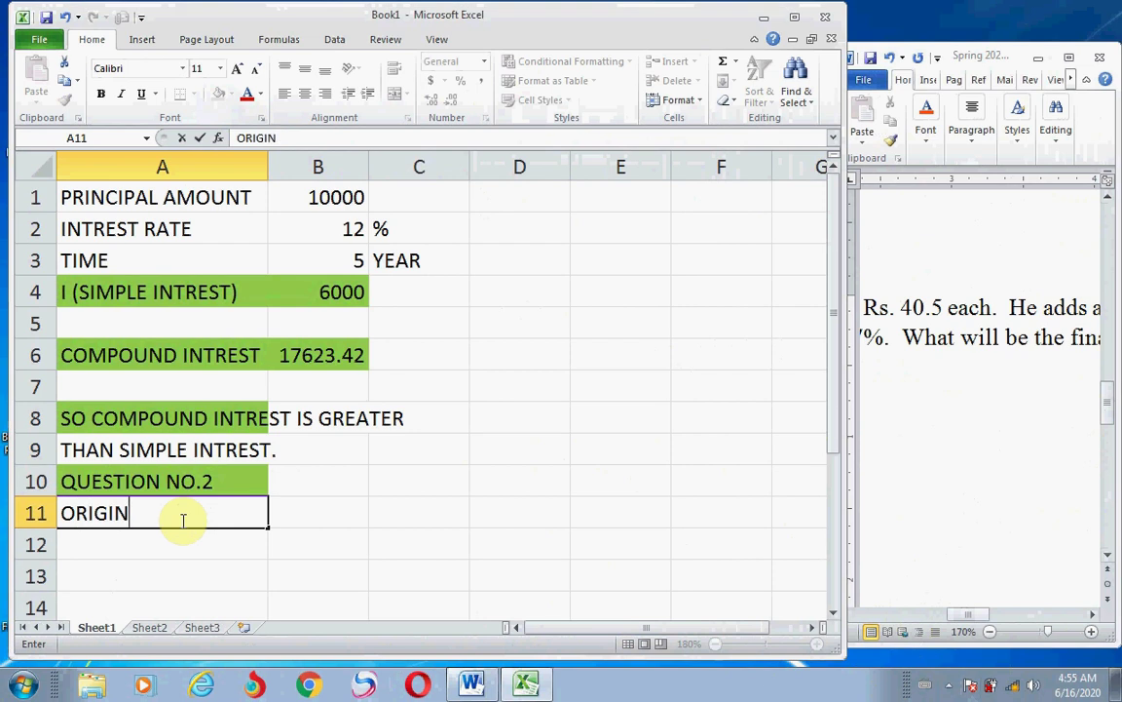
type("AL COST")
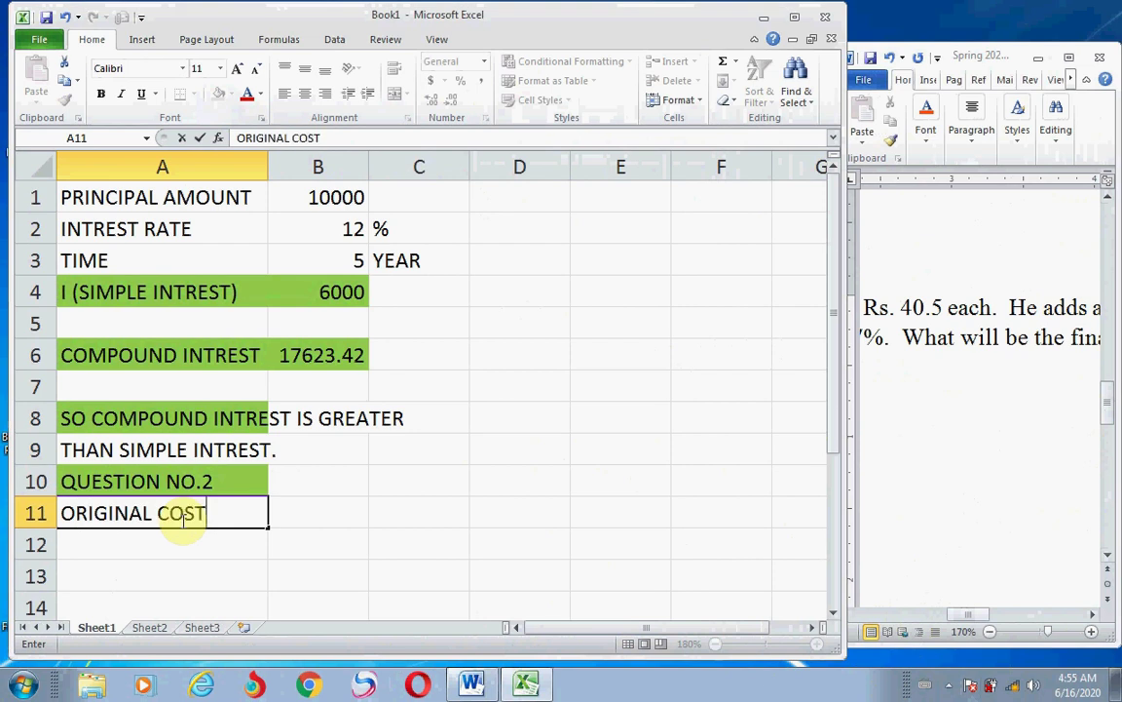
key("Tab")
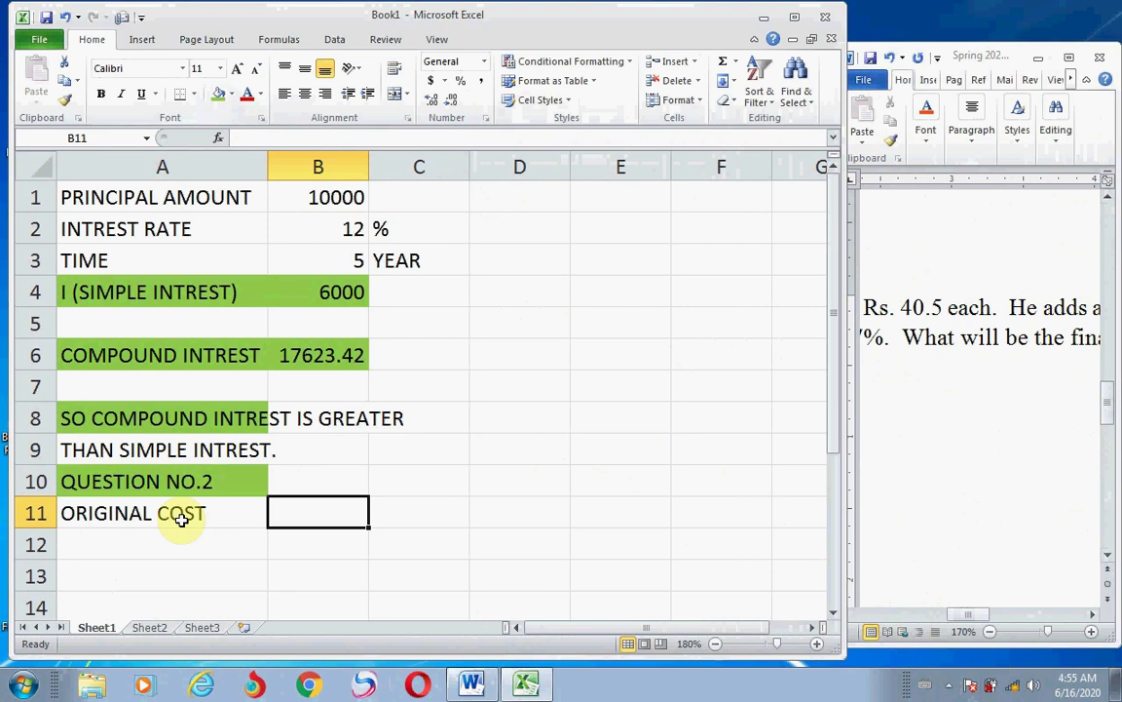
type("40.")
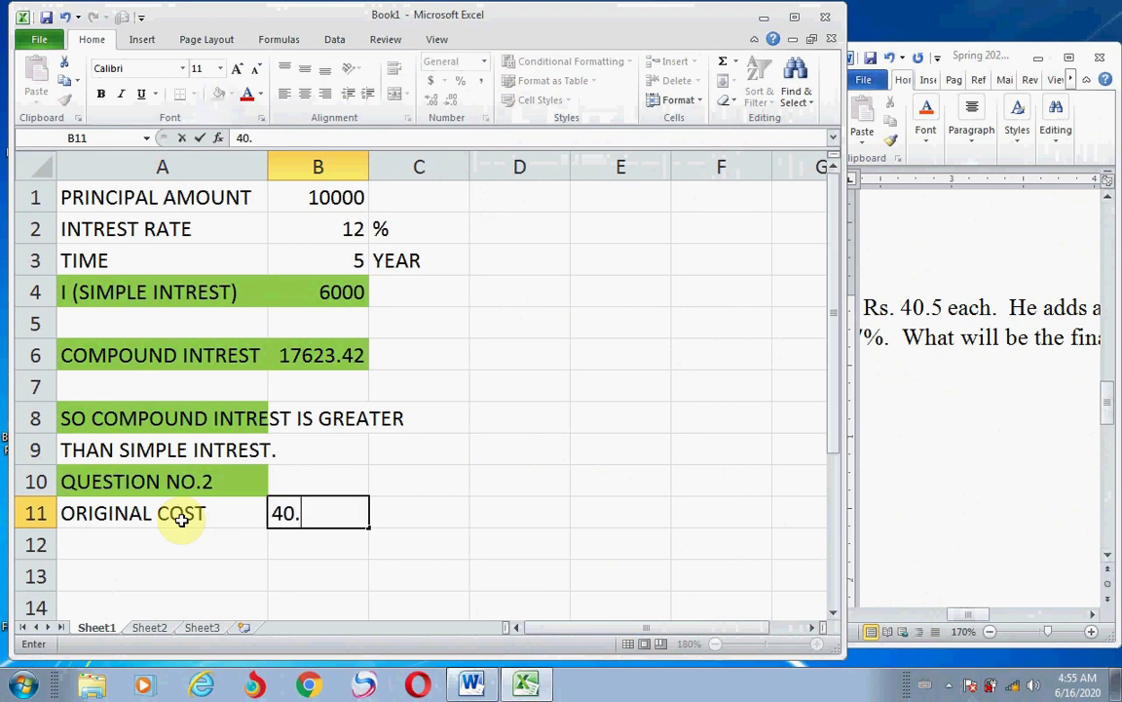
type("5")
- Enter the label MARKUP in cell A12
left_click(192, 547)
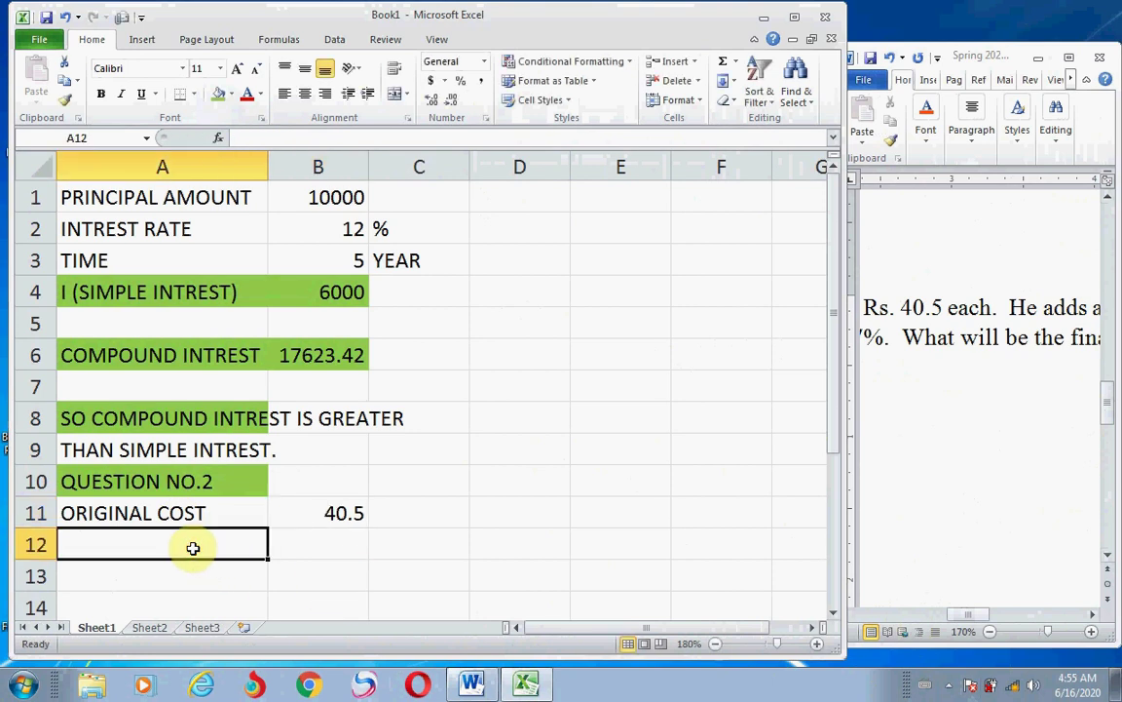
type("MA")
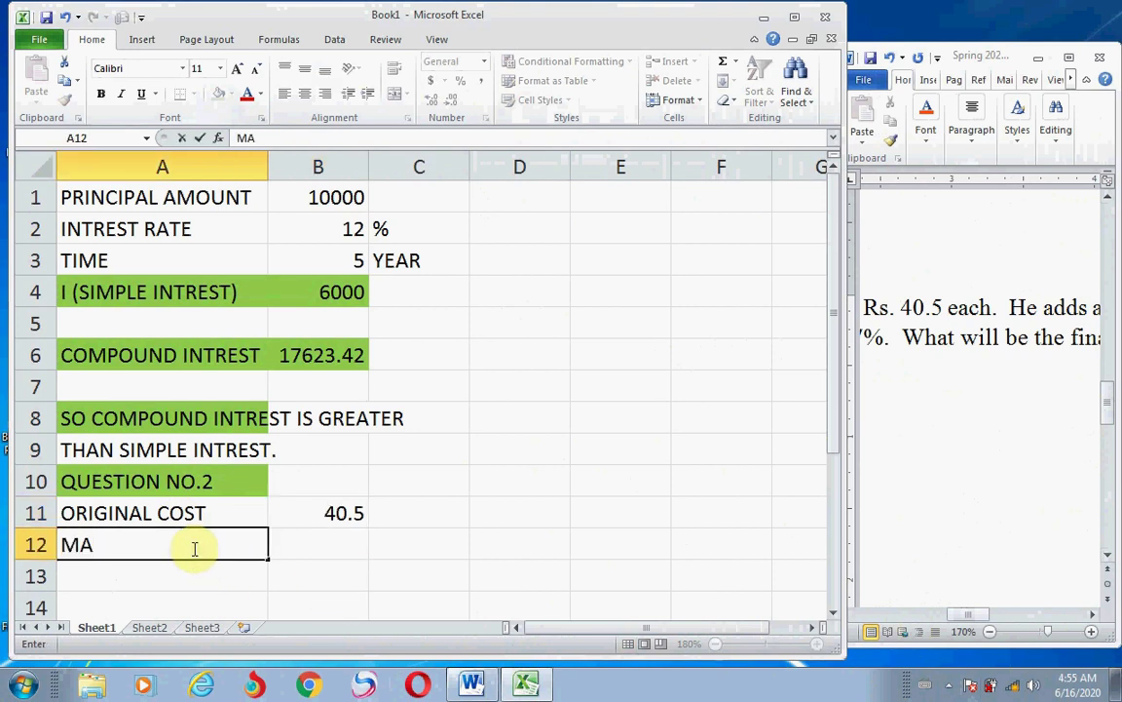
type("RKUP")
key("Tab")
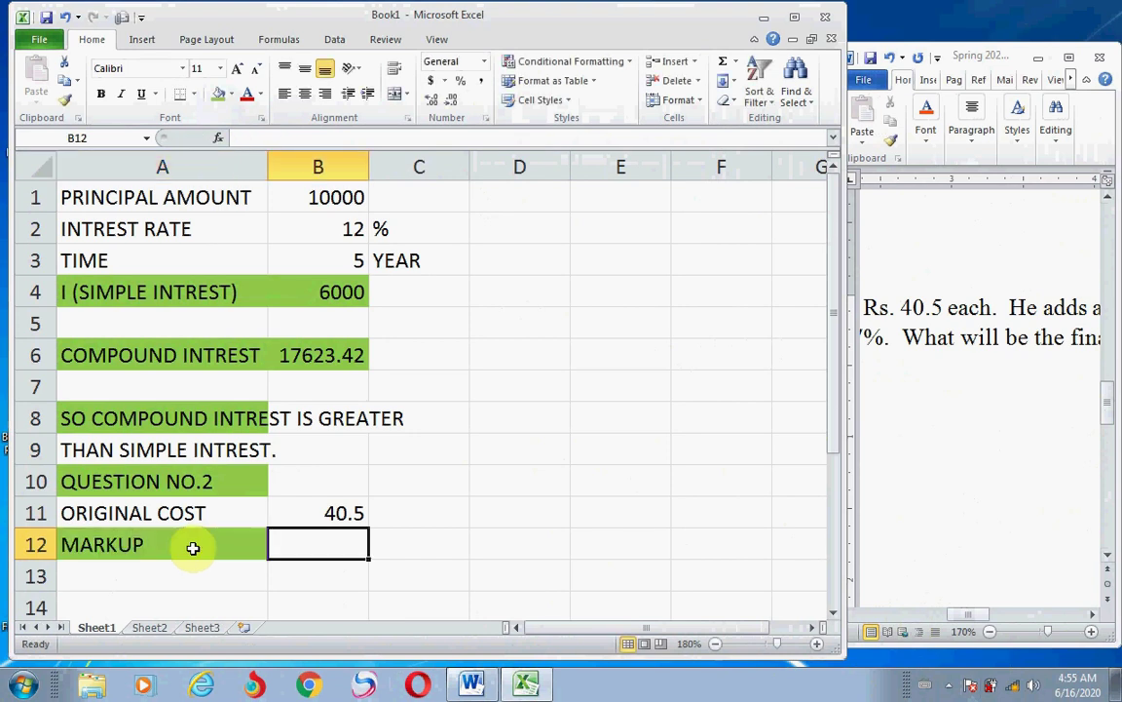
- Look up the markup rate in Question 2 of the Word document and enter 25 in B12 with % in C12
left_click(964, 339)
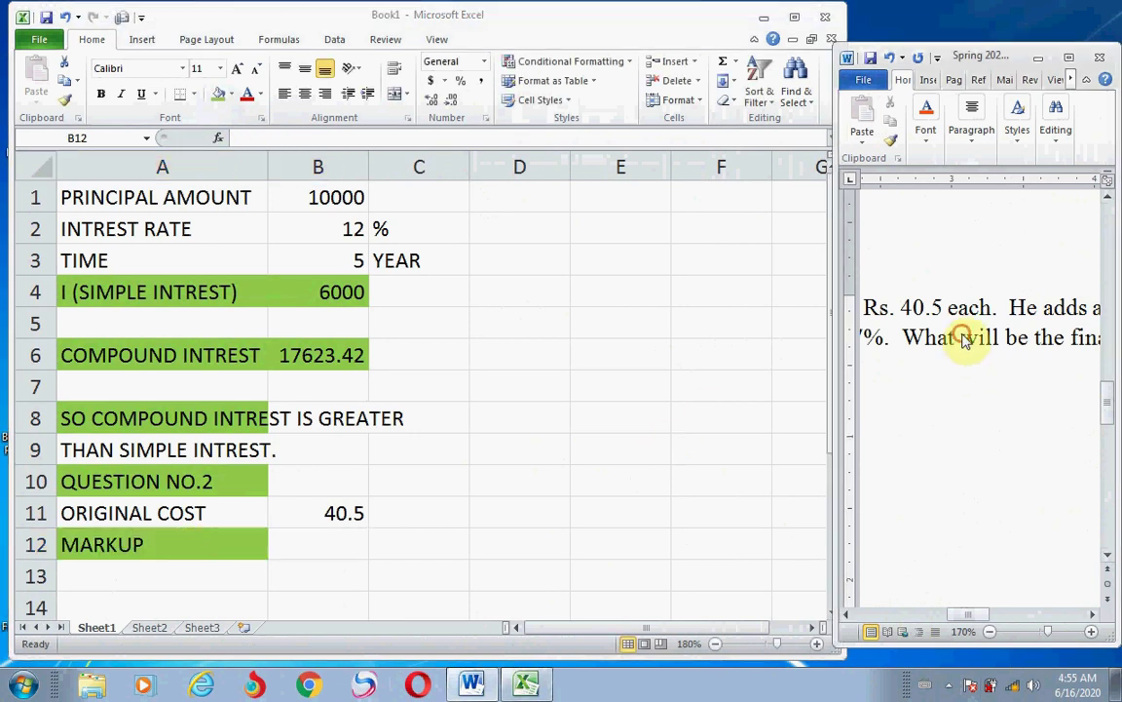
left_click_drag(979, 623, 1023, 614)
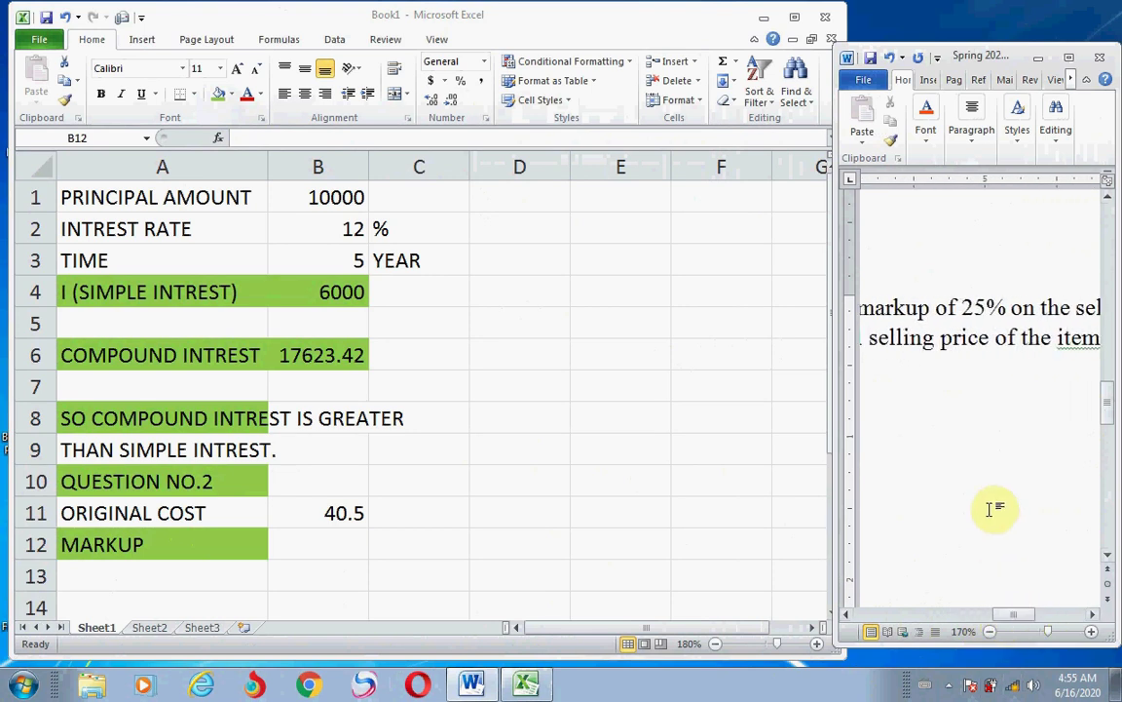
left_click(333, 547)
type("2")
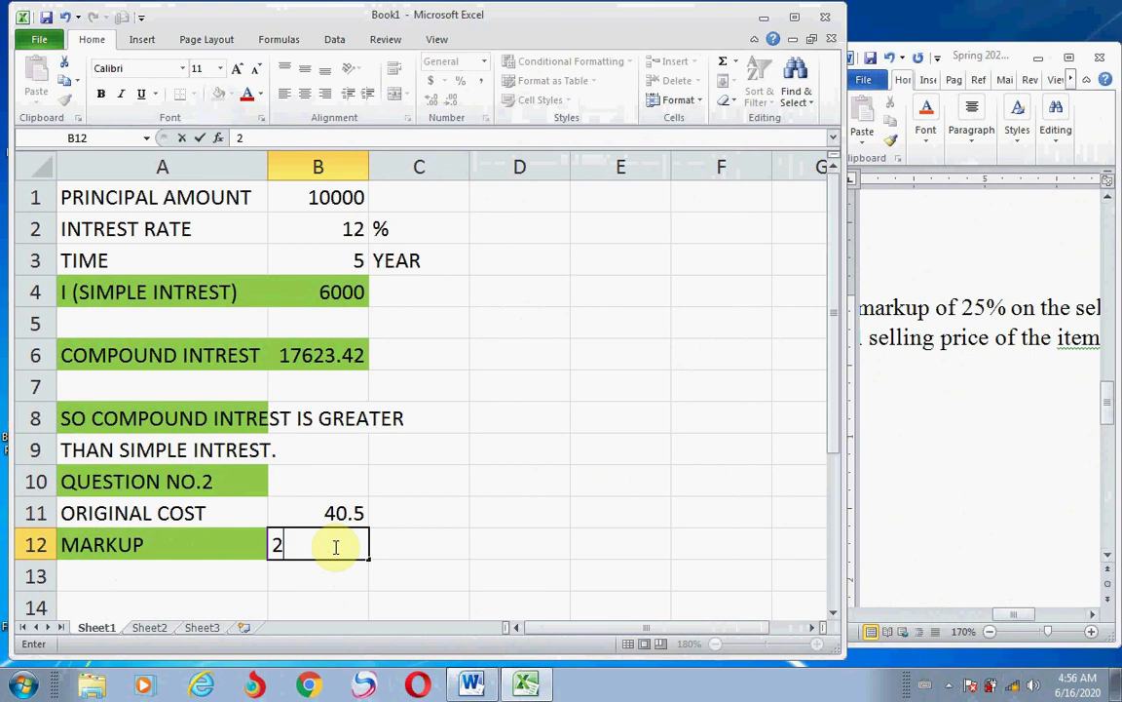
type("5")
left_click(427, 545)
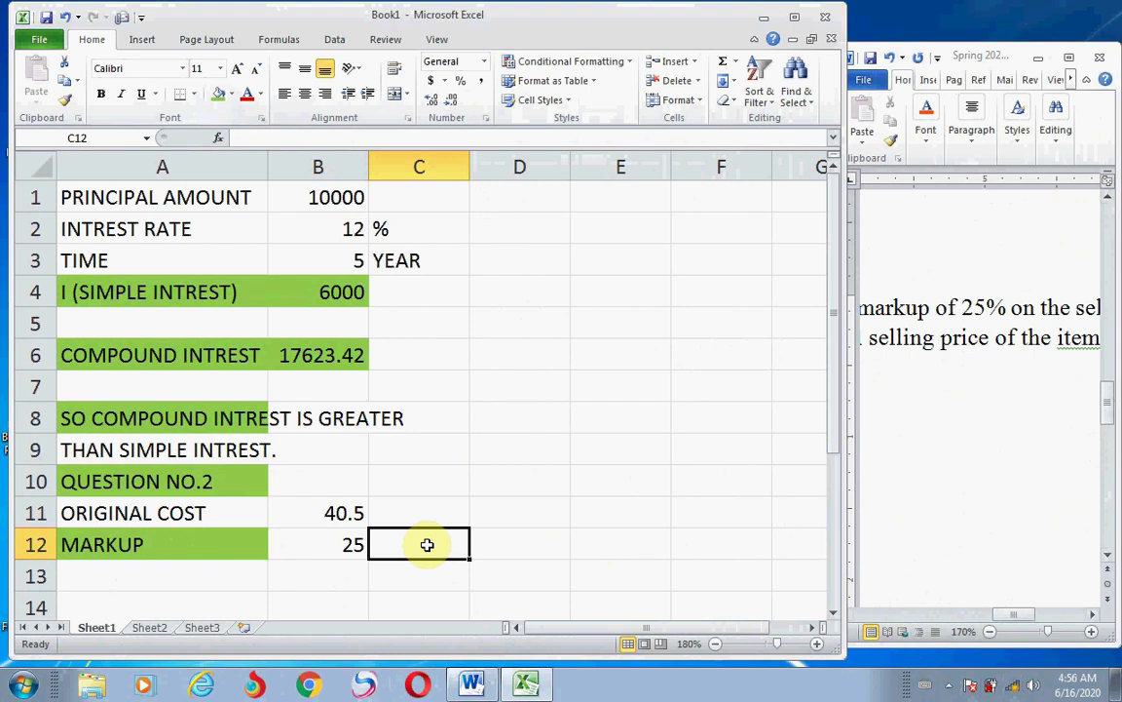
type("%")
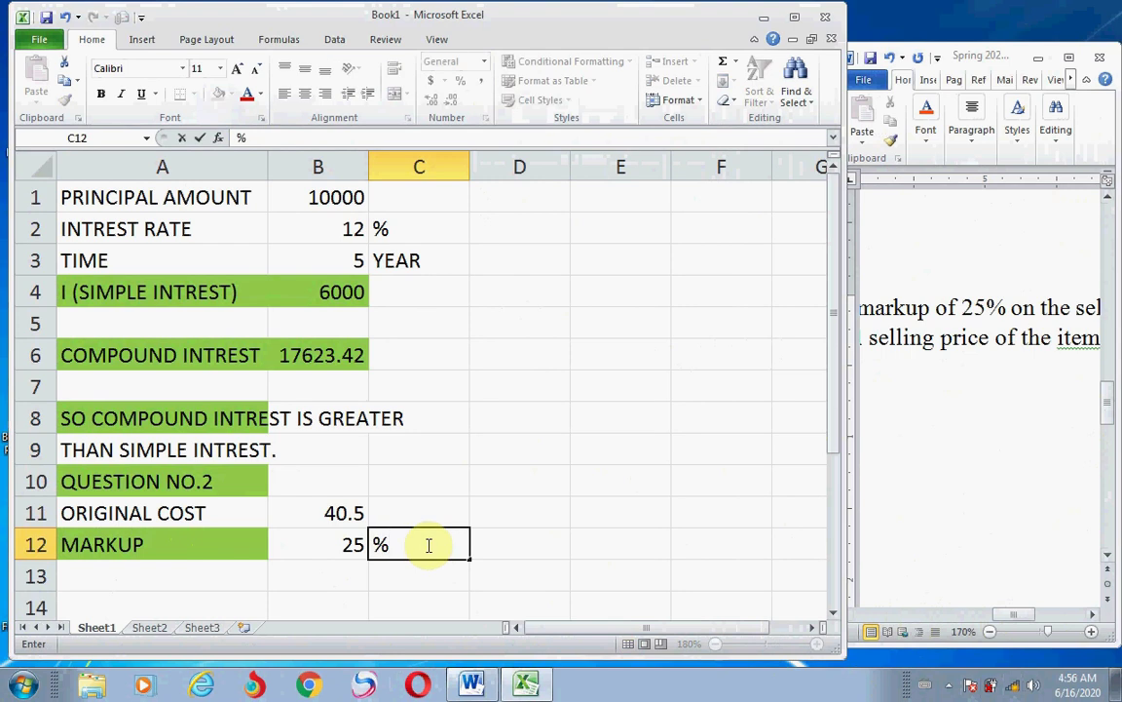
key("Return")
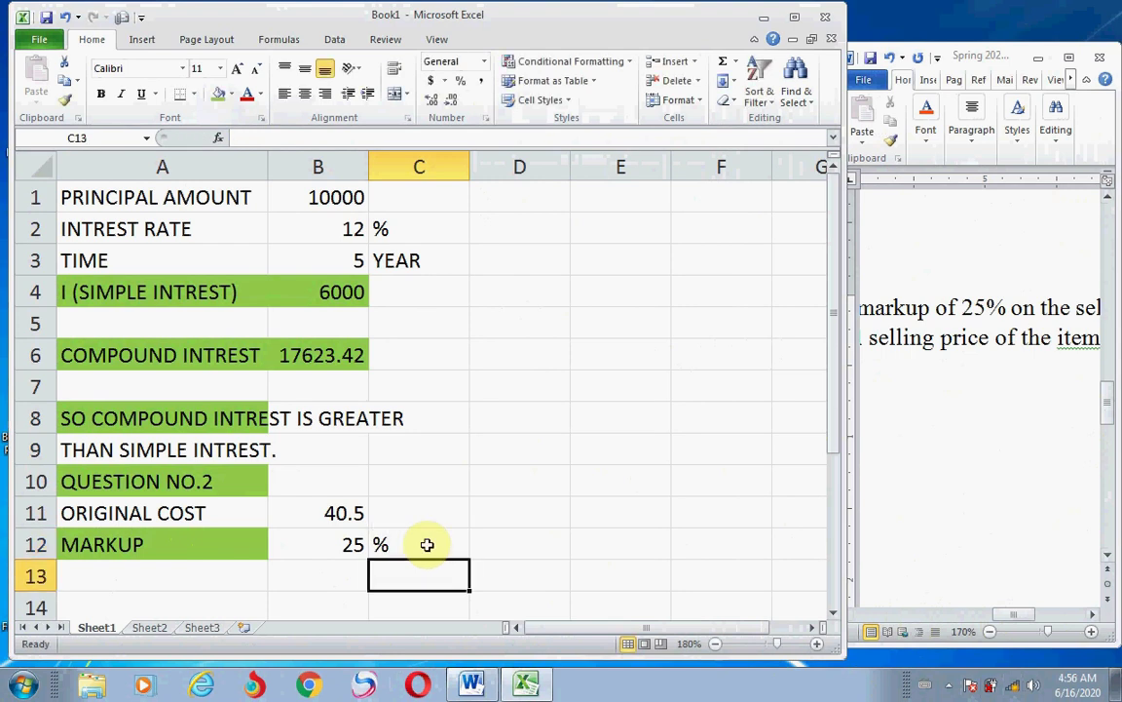
left_click(196, 580)
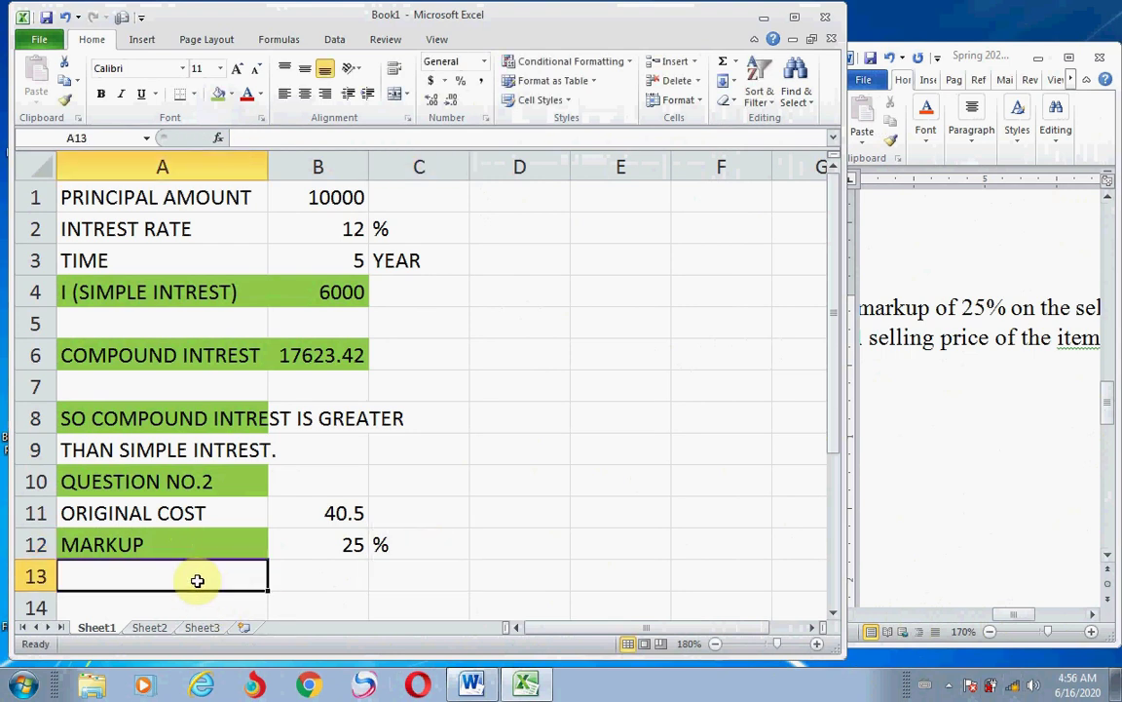
- Enter the label SELLING PRICE in cell A13, below the MARKUP row
type("SE")
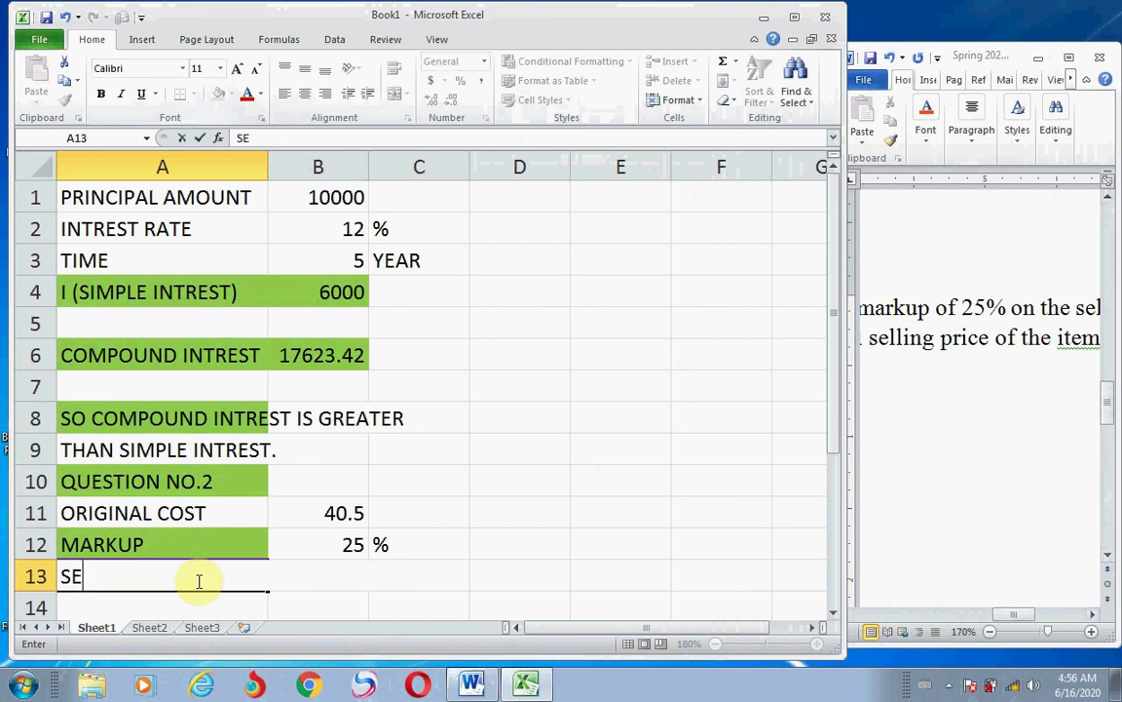
type("LLING ")
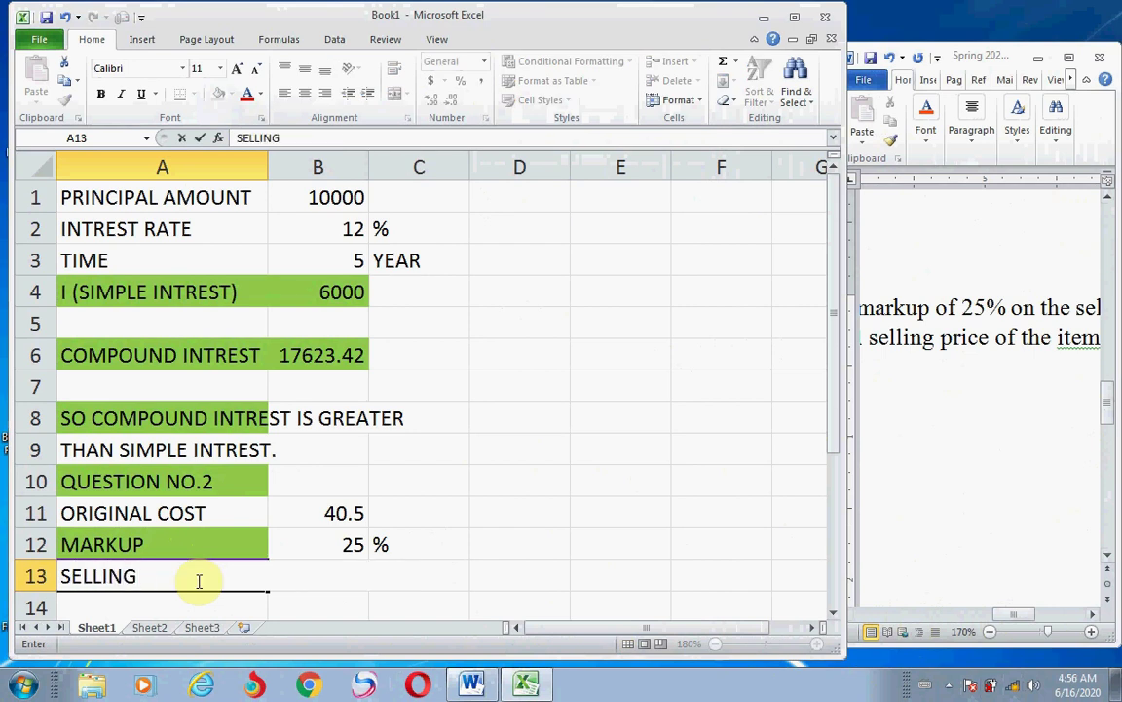
type("PRICE")
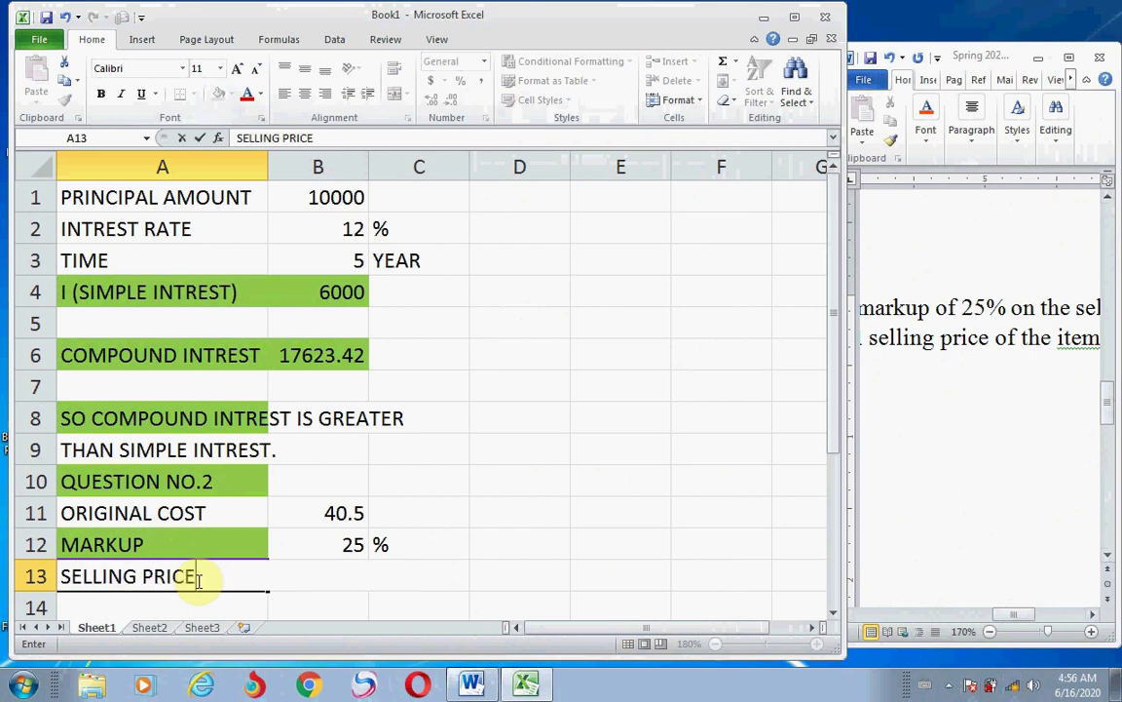
key("Tab")
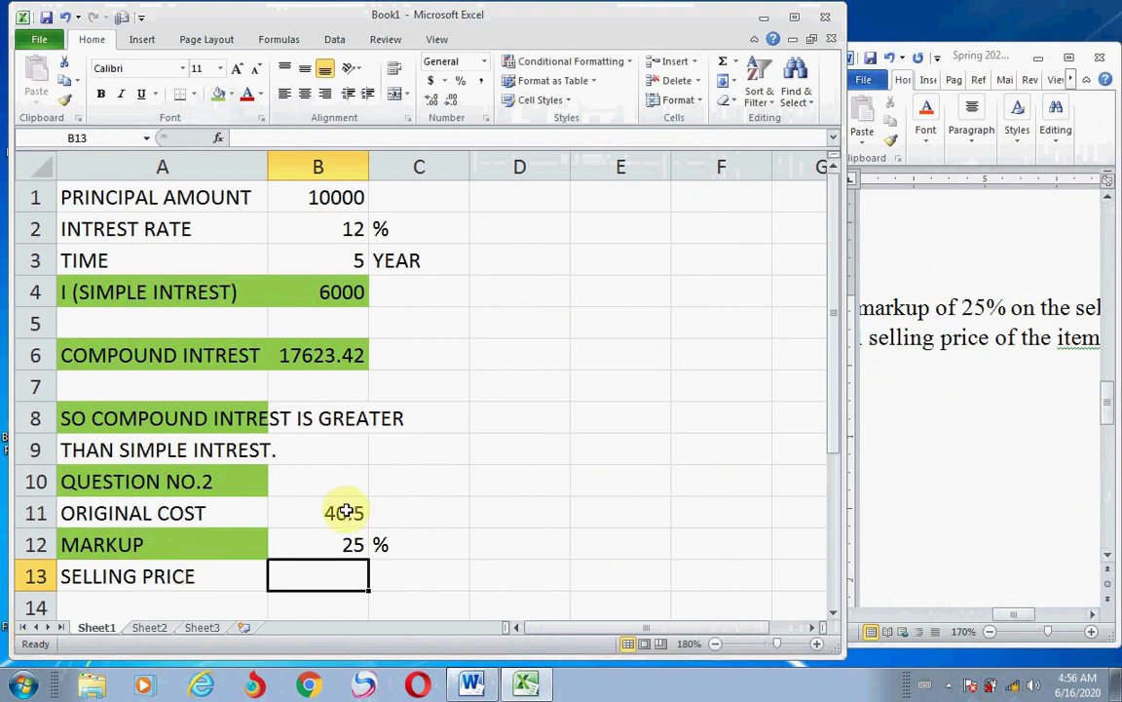
- Calculate a selling price in B13 with the formula =B11+B12/100
type("=")
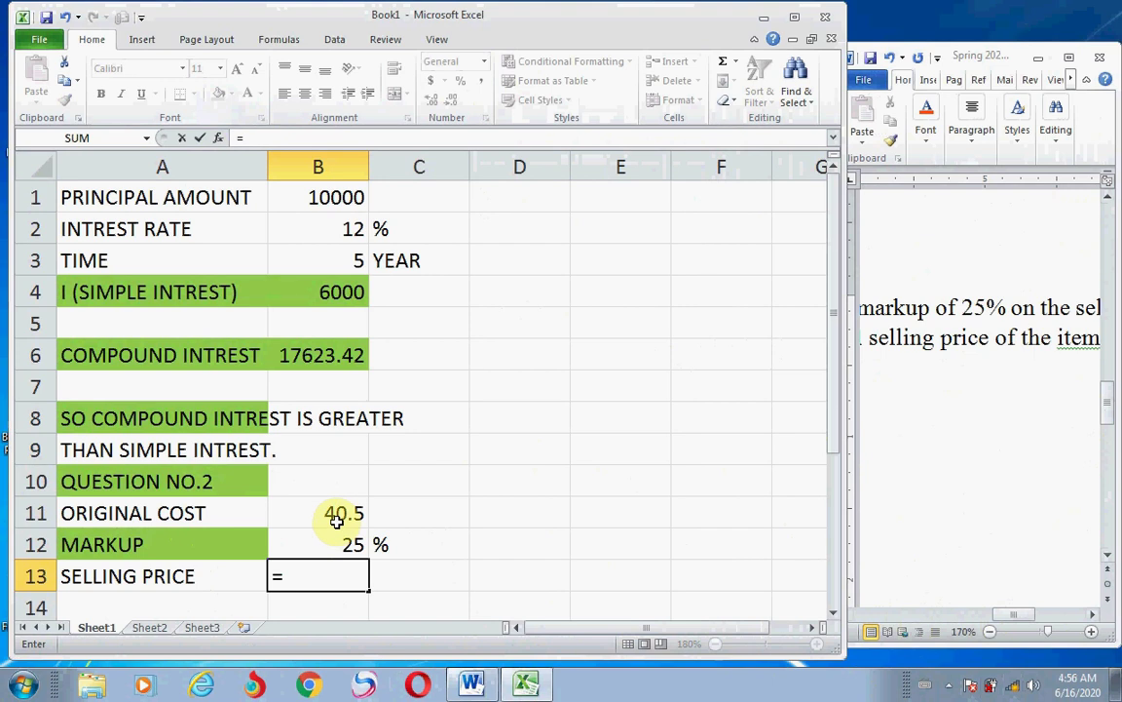
left_click(337, 521)
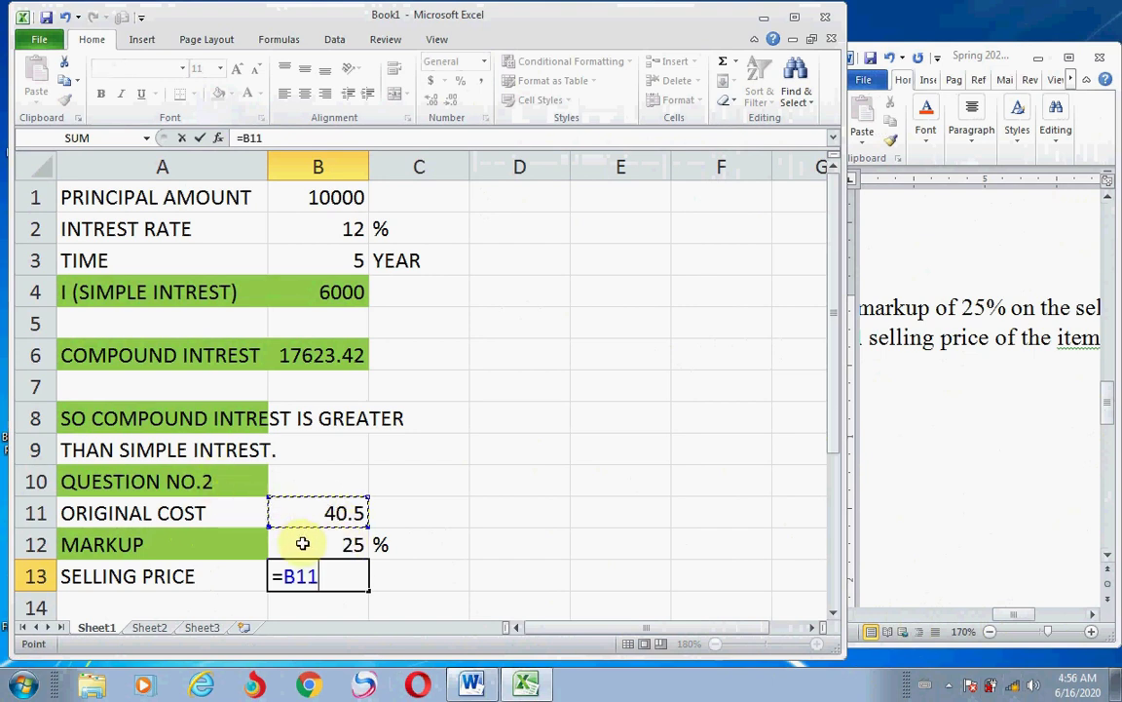
type("+")
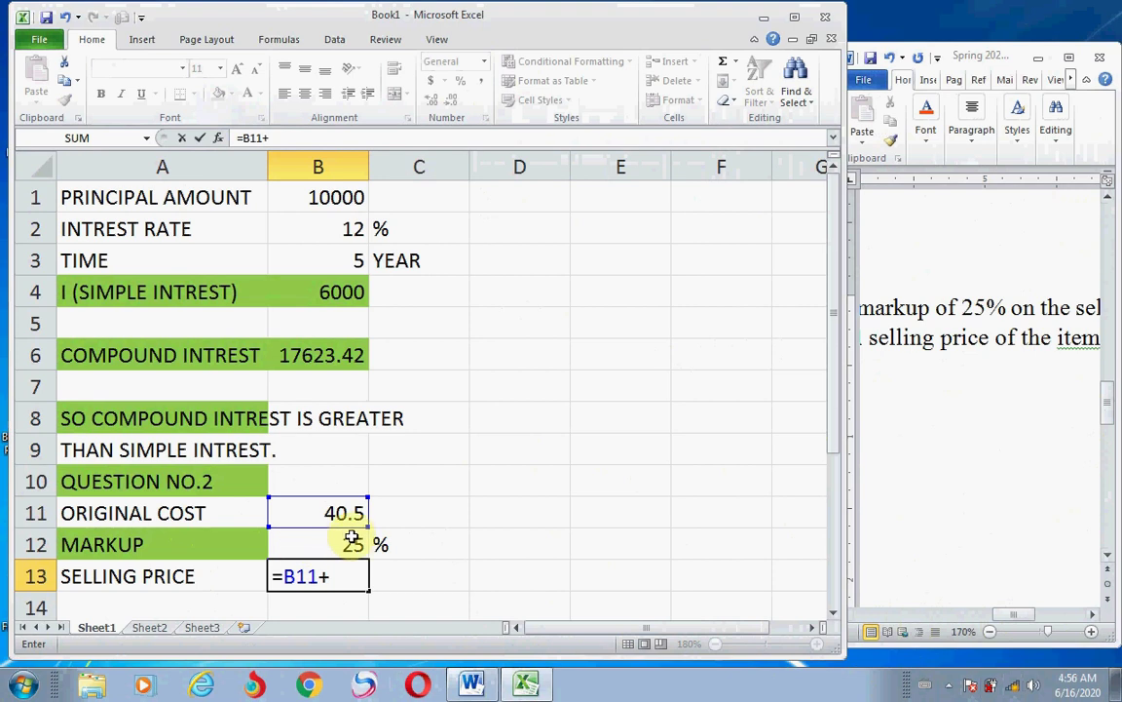
left_click(349, 545)
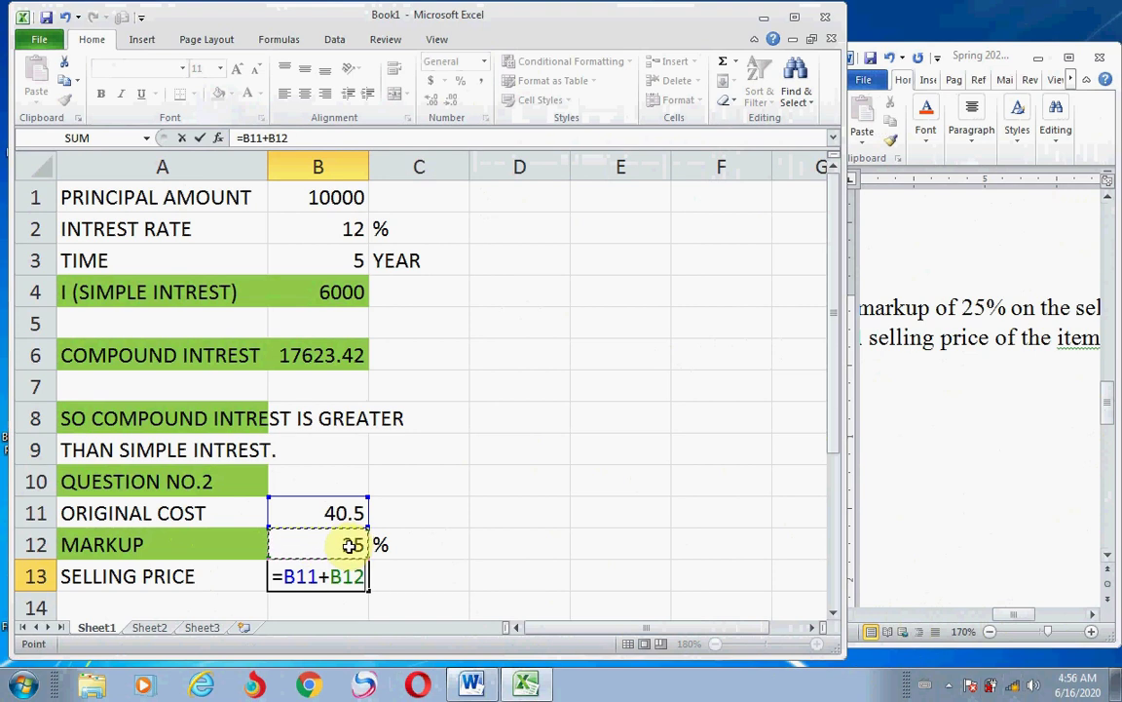
type("/100")
key("Return")
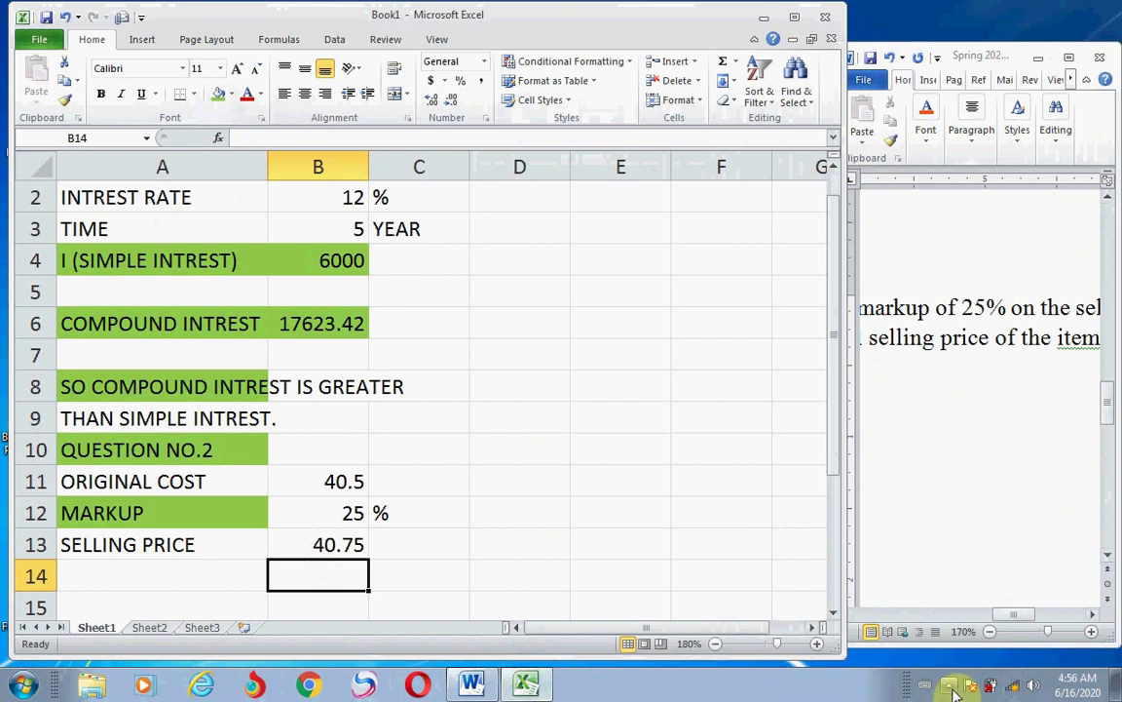
left_click(949, 685)
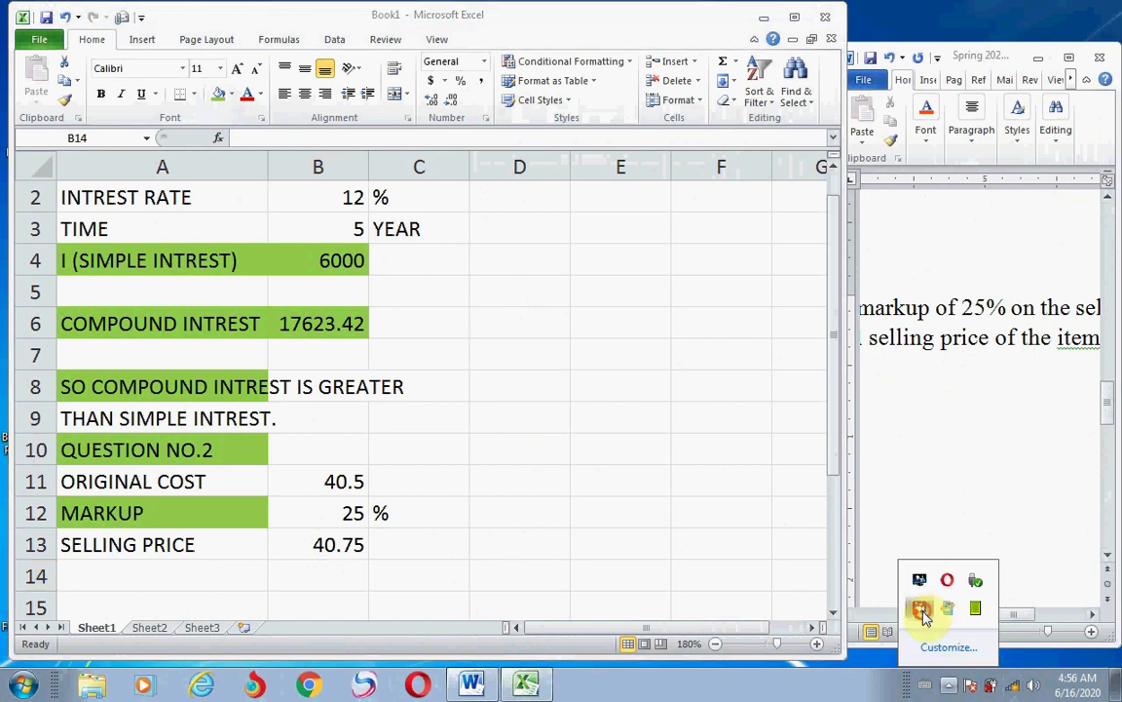
right_click(921, 610)
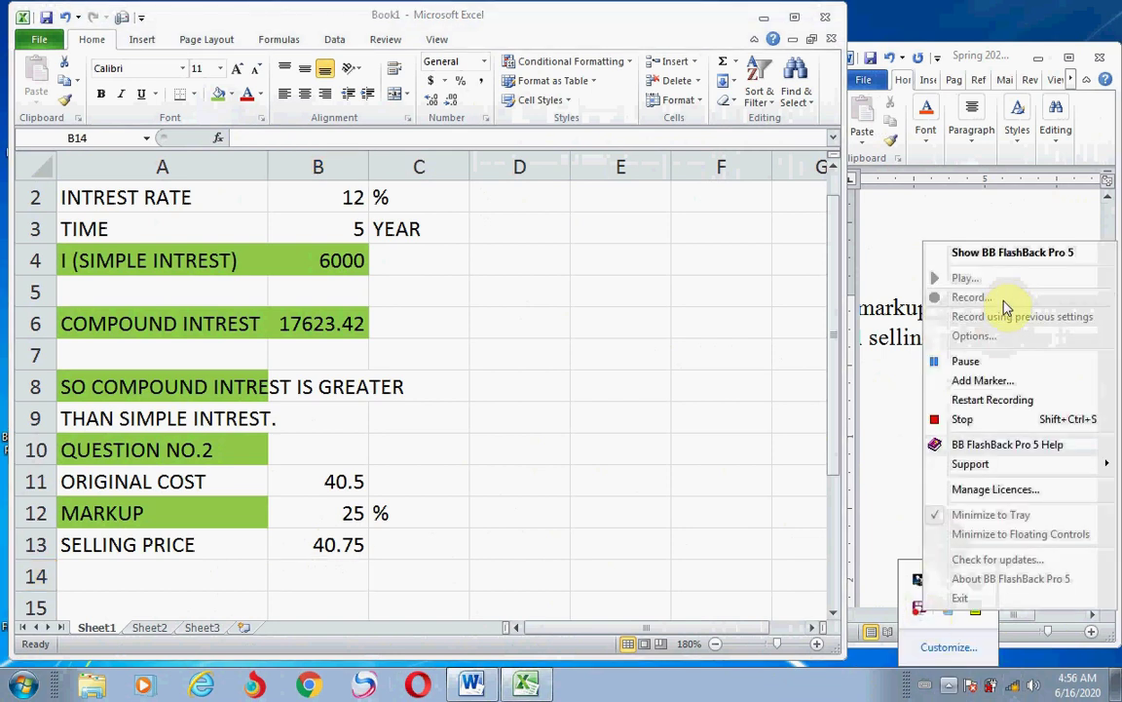
left_click(982, 363)
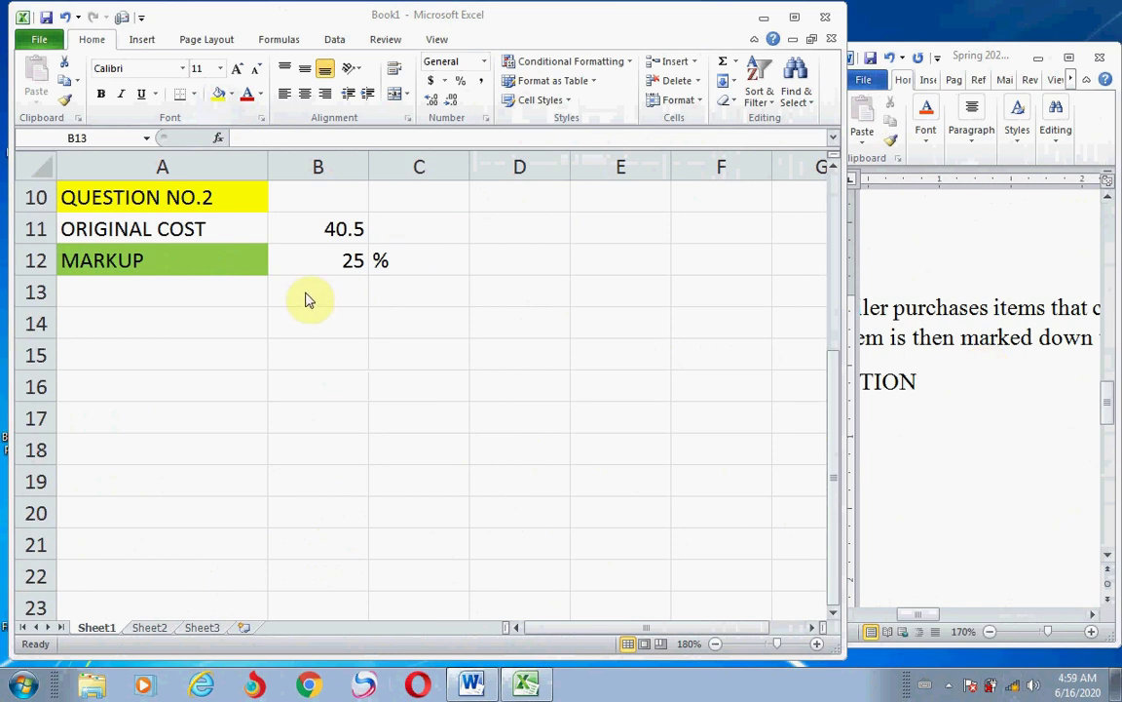
- Calculate the markup amount in B13 with the formula =B11*B12/100
left_click(303, 292)
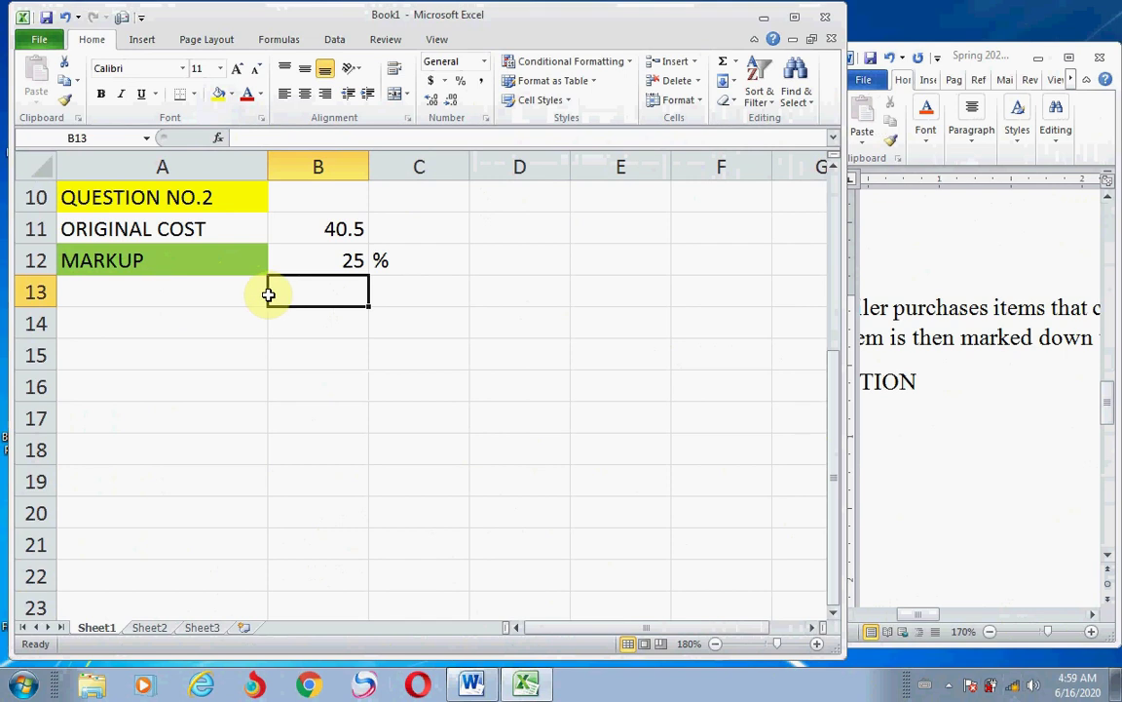
type("=")
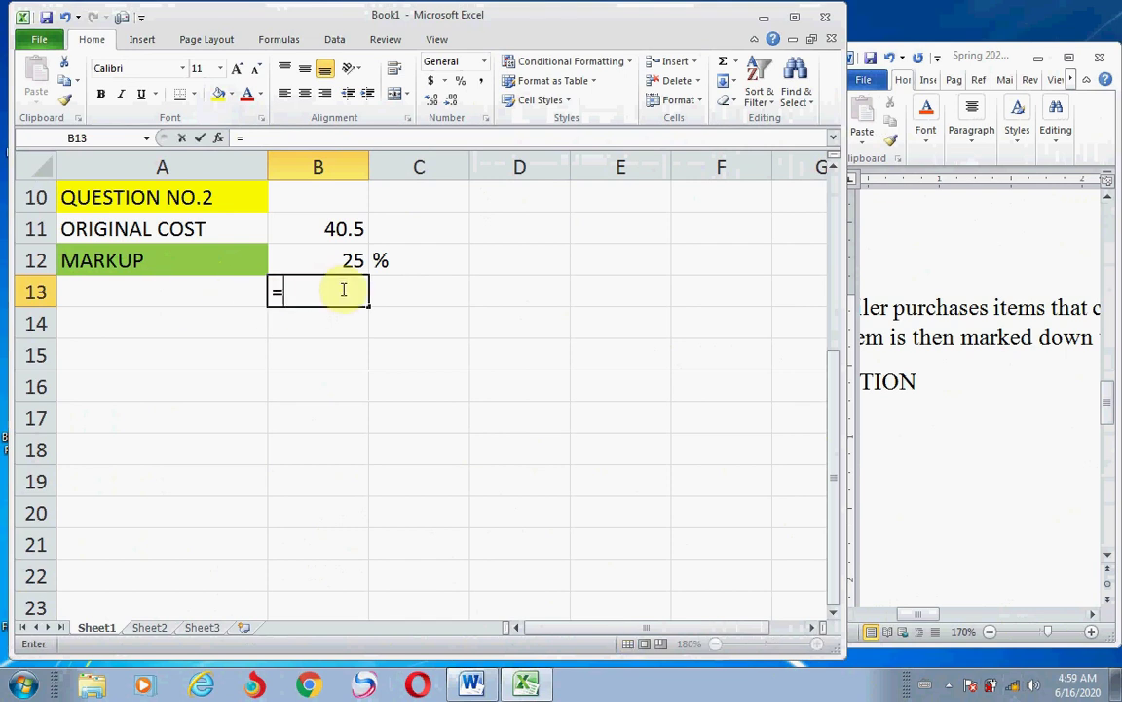
left_click(329, 232)
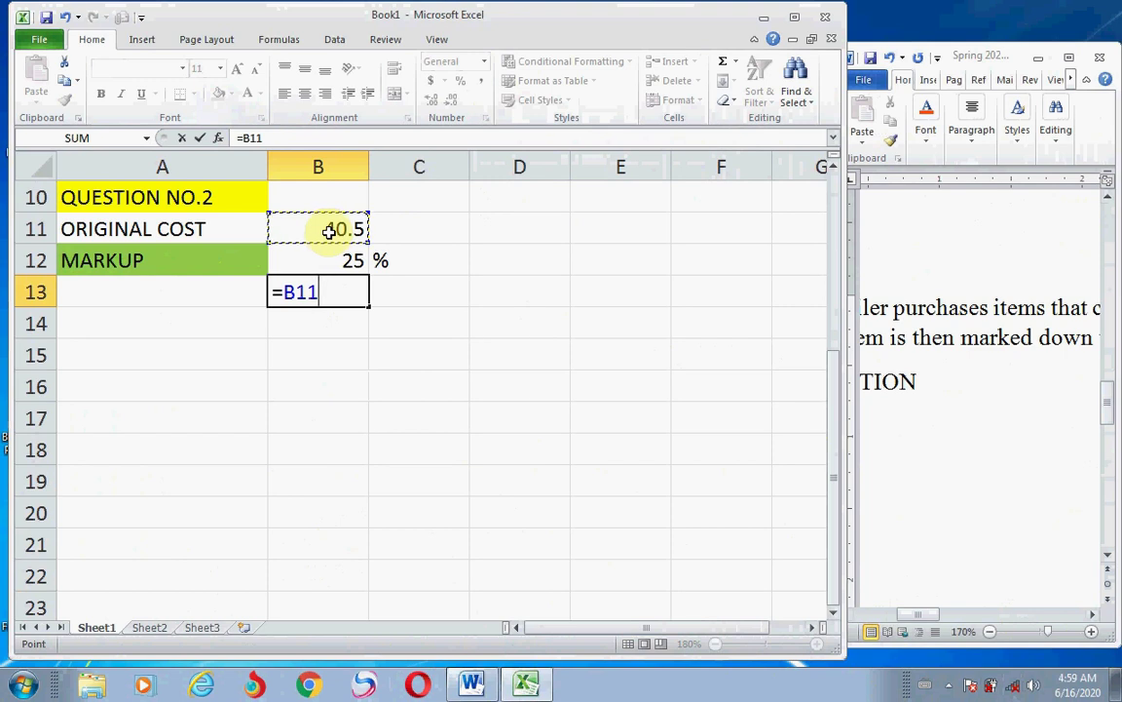
type("*")
left_click(331, 256)
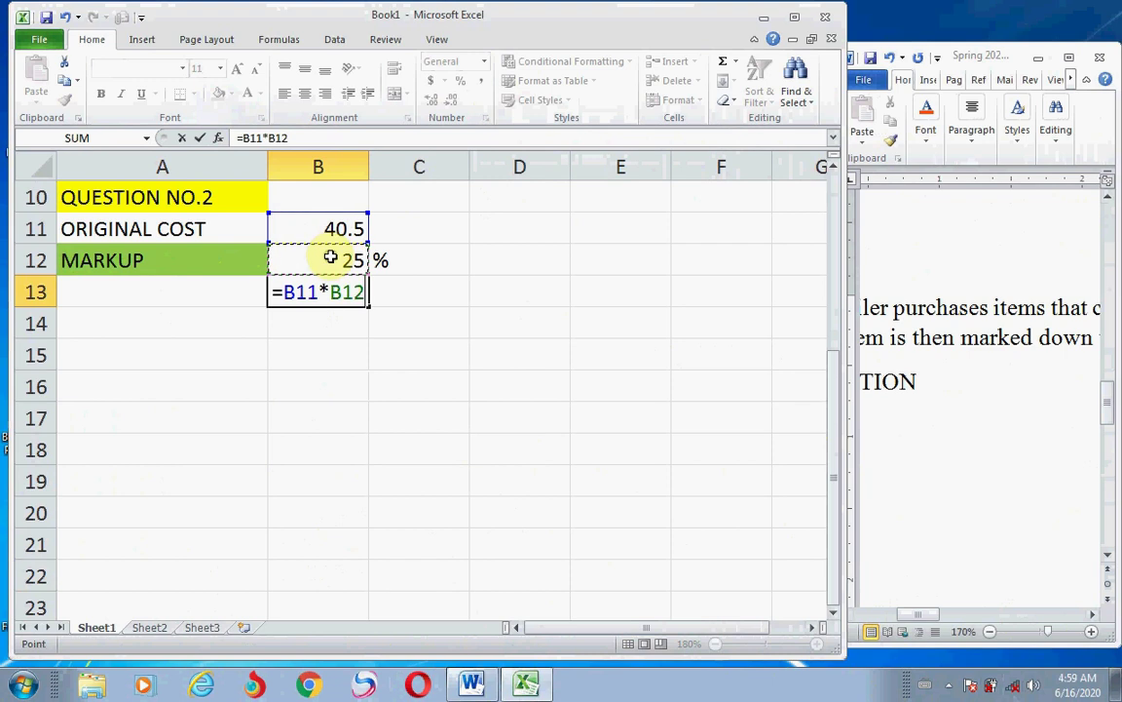
type("/100")
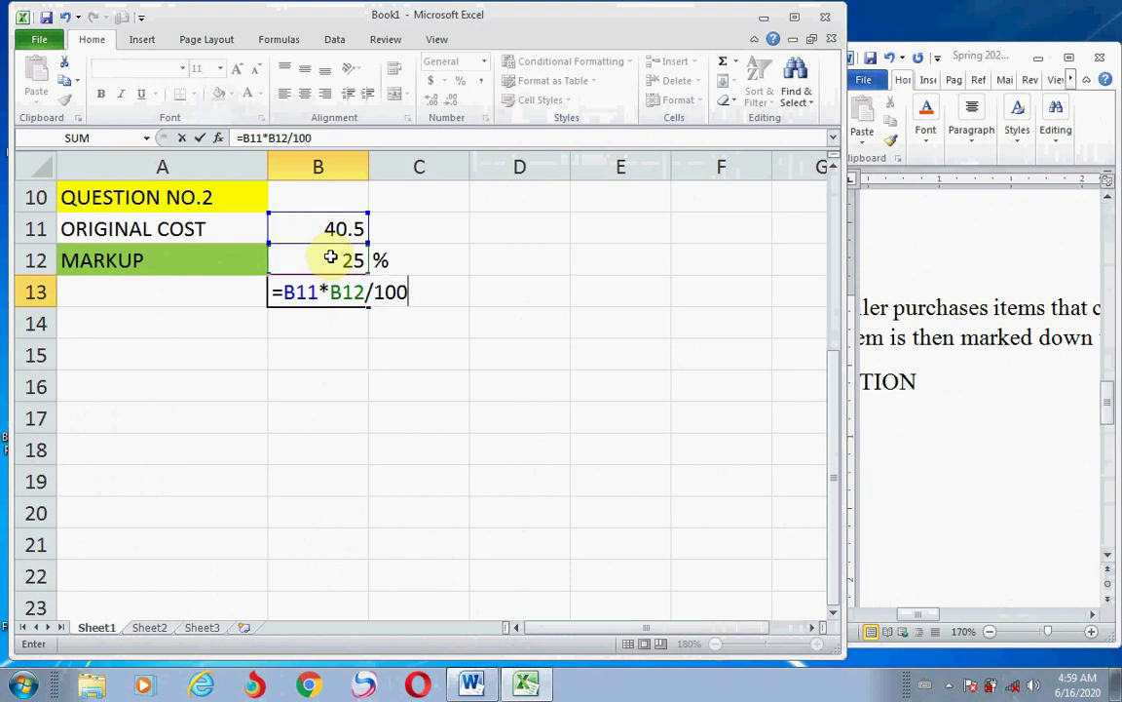
key("Return")
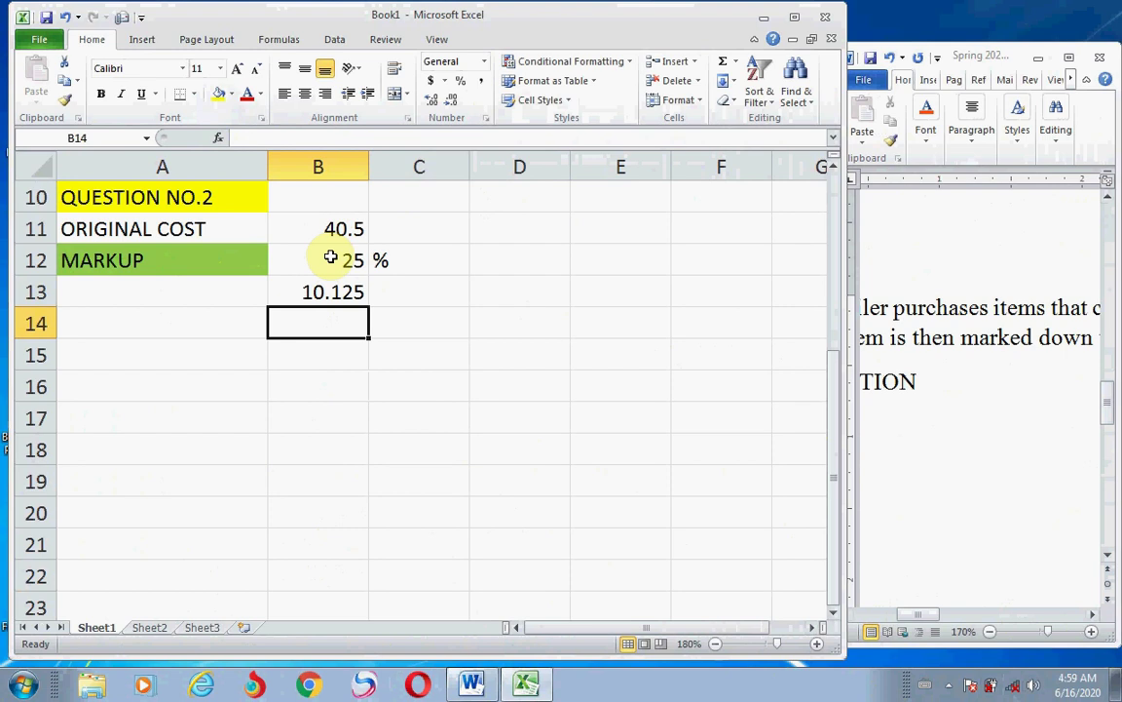
- Add the markup amount to the original cost in B14 with the formula =B11+B13
type("=")
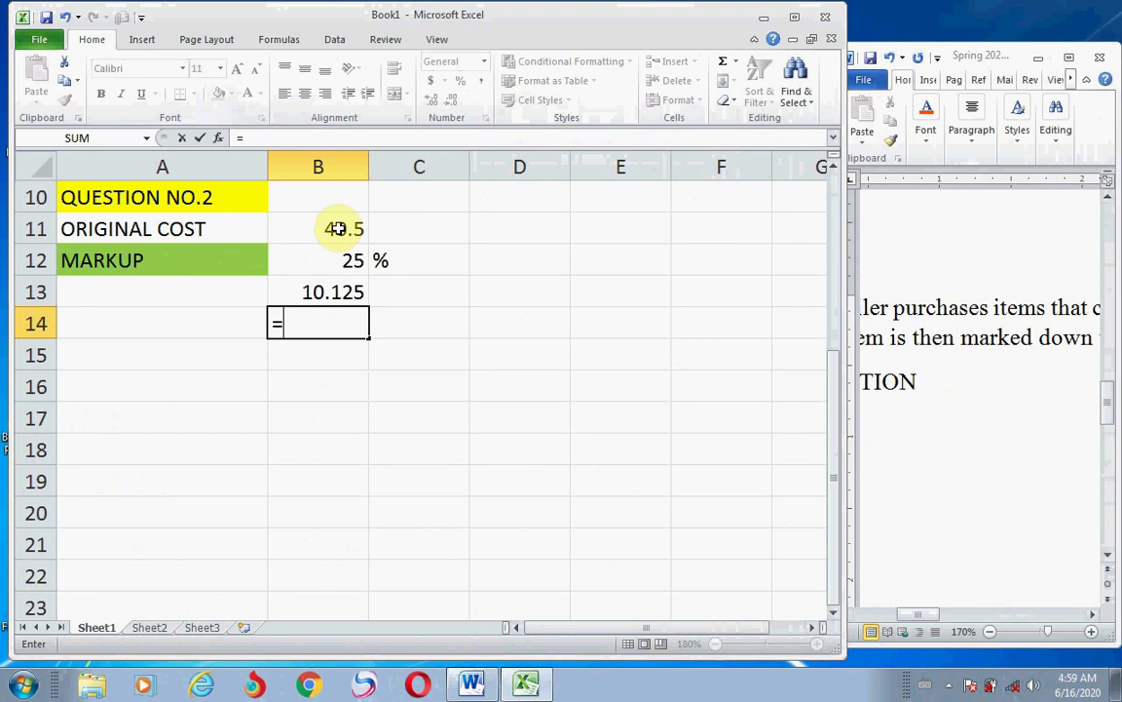
left_click(337, 228)
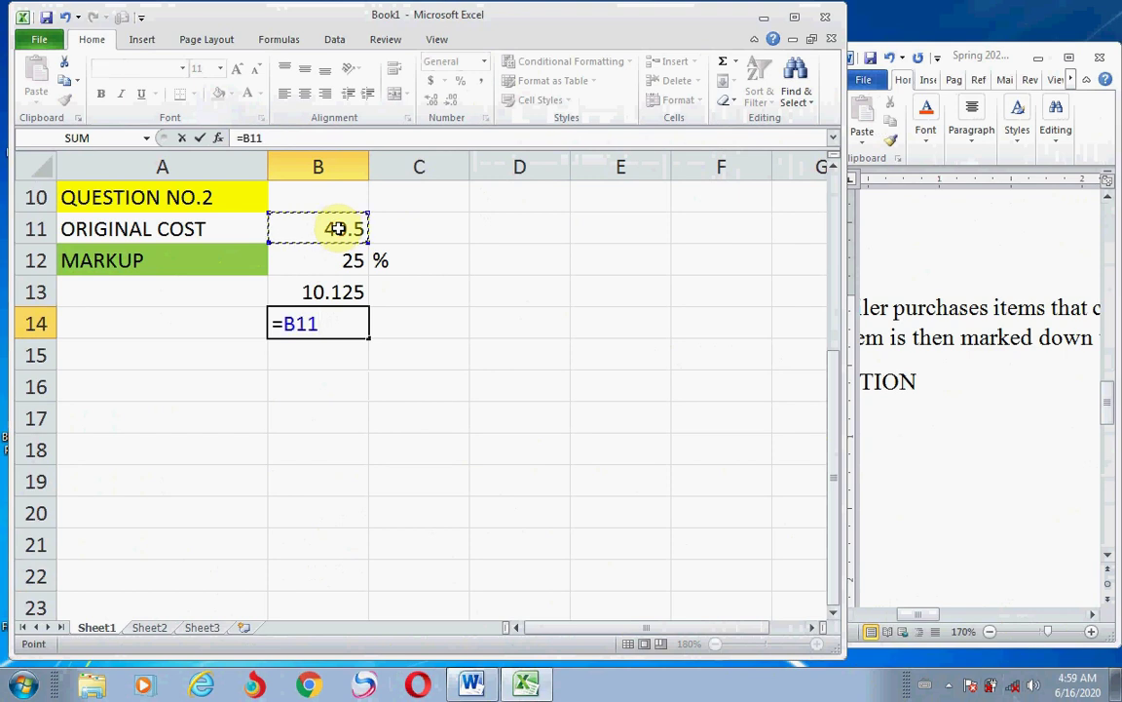
type("+")
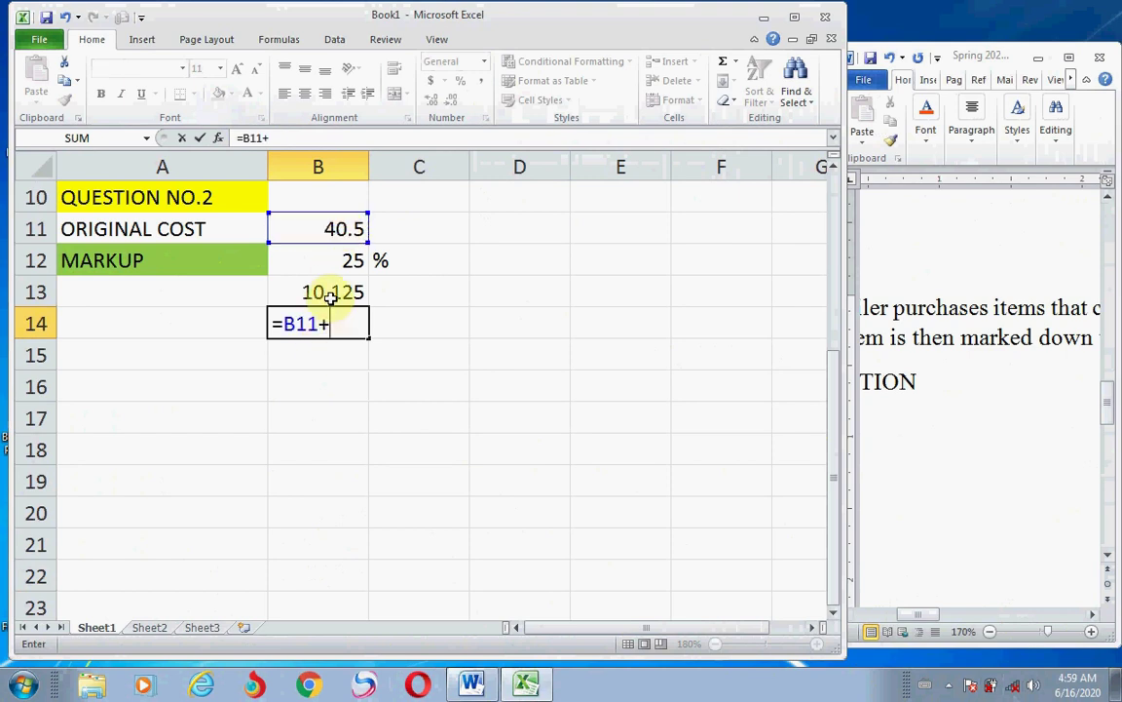
left_click(331, 292)
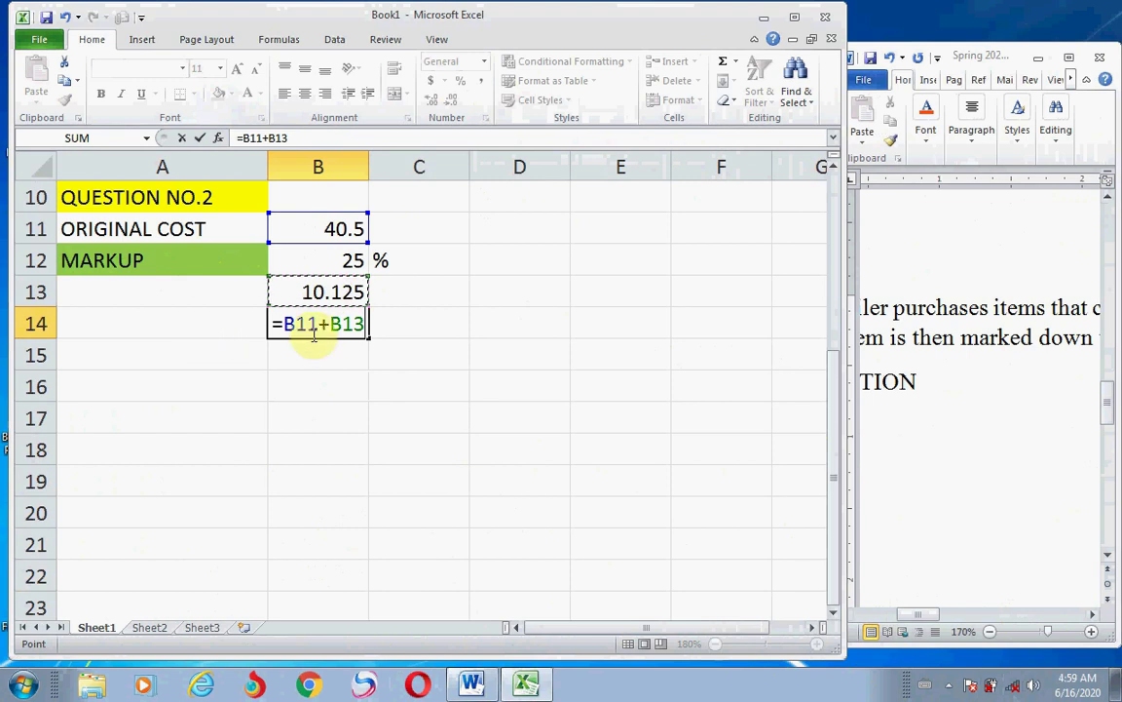
key("Return")
- Enter the label SELLING PRICE in A14, keeping the formula =B11+B13 in B14
left_click(175, 324)
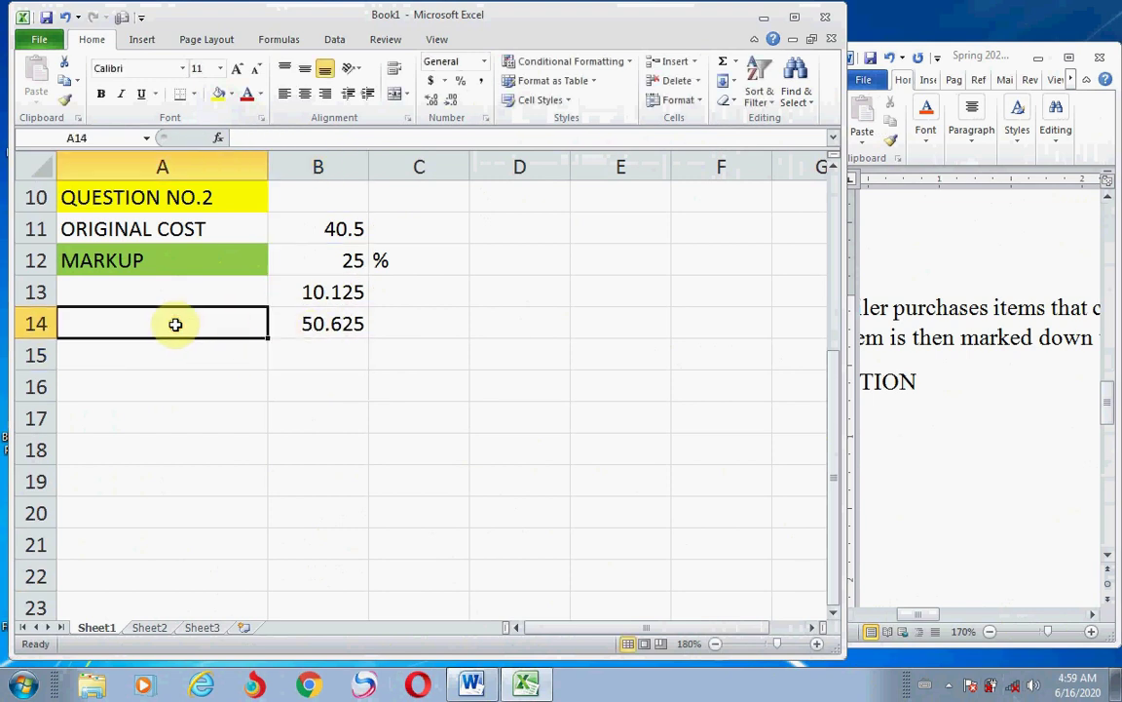
type("SELL")
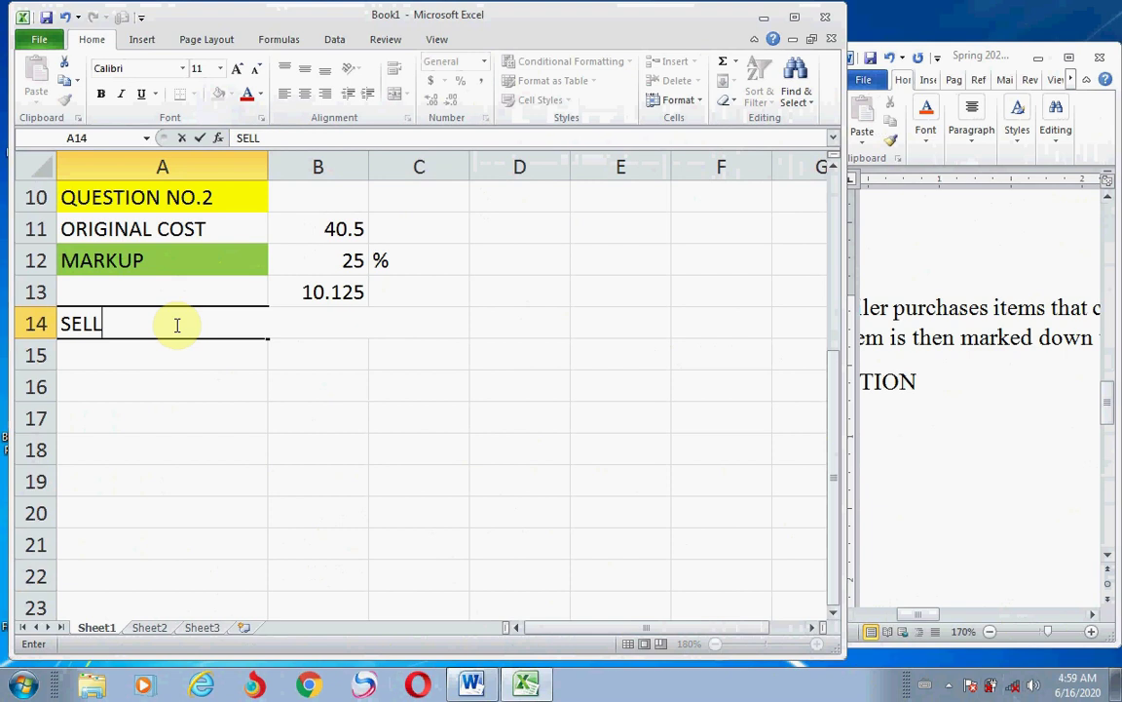
type("ING PRICE")
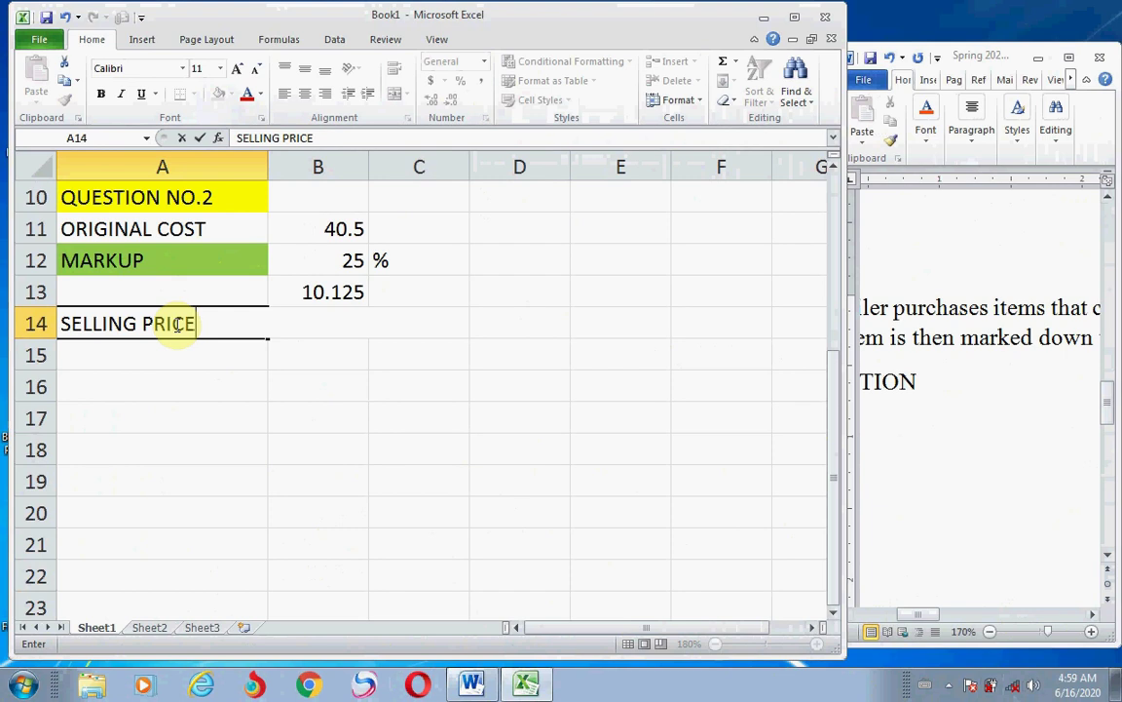
key("Tab")
type("=B11+B13")
key("ctrl+Return")
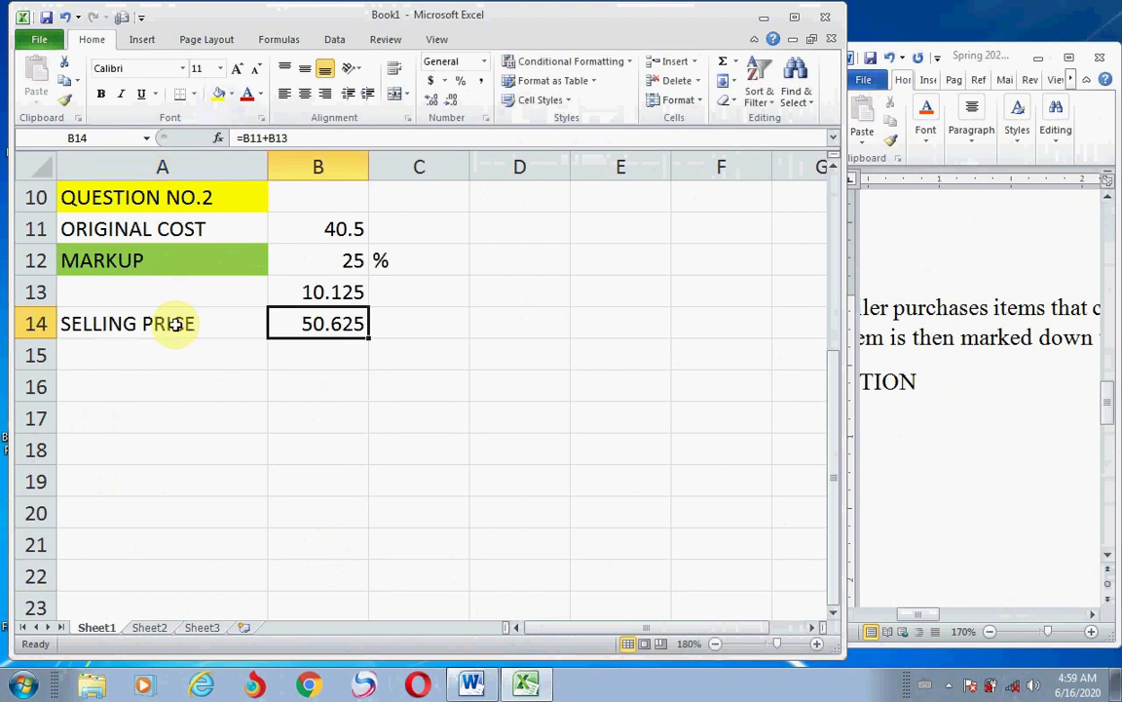
key("Right")
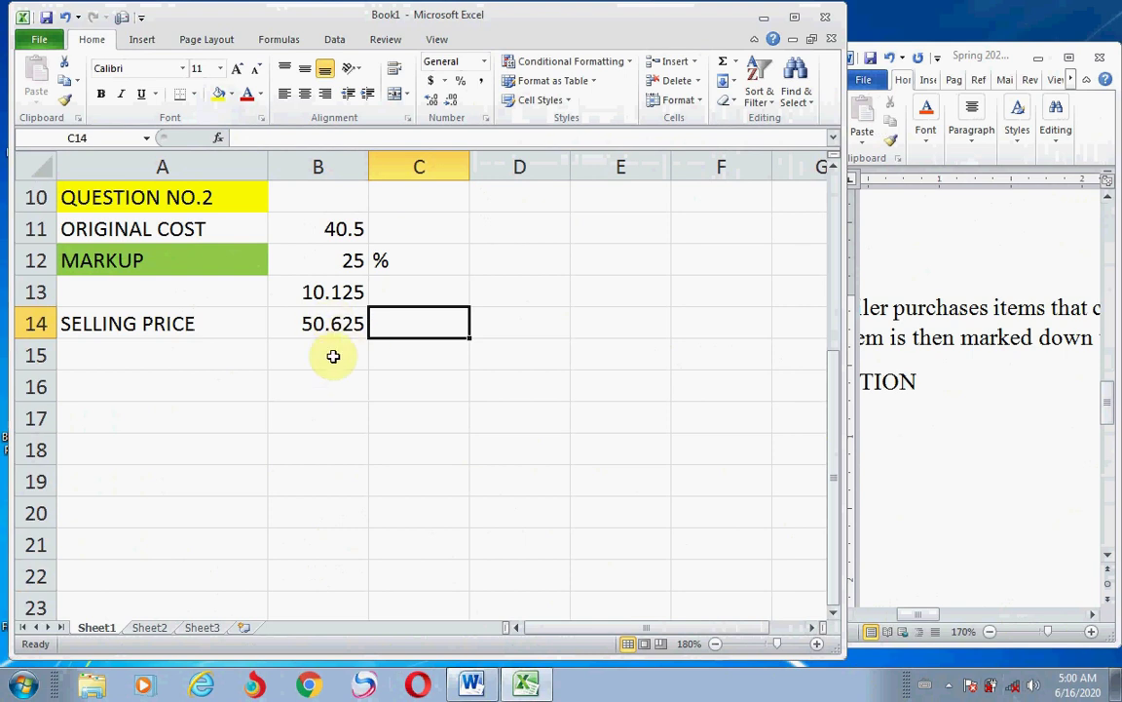
- Switch to the Word document, enlarge its window and read the markdown rate and final price request in Question 2
left_click(232, 356)
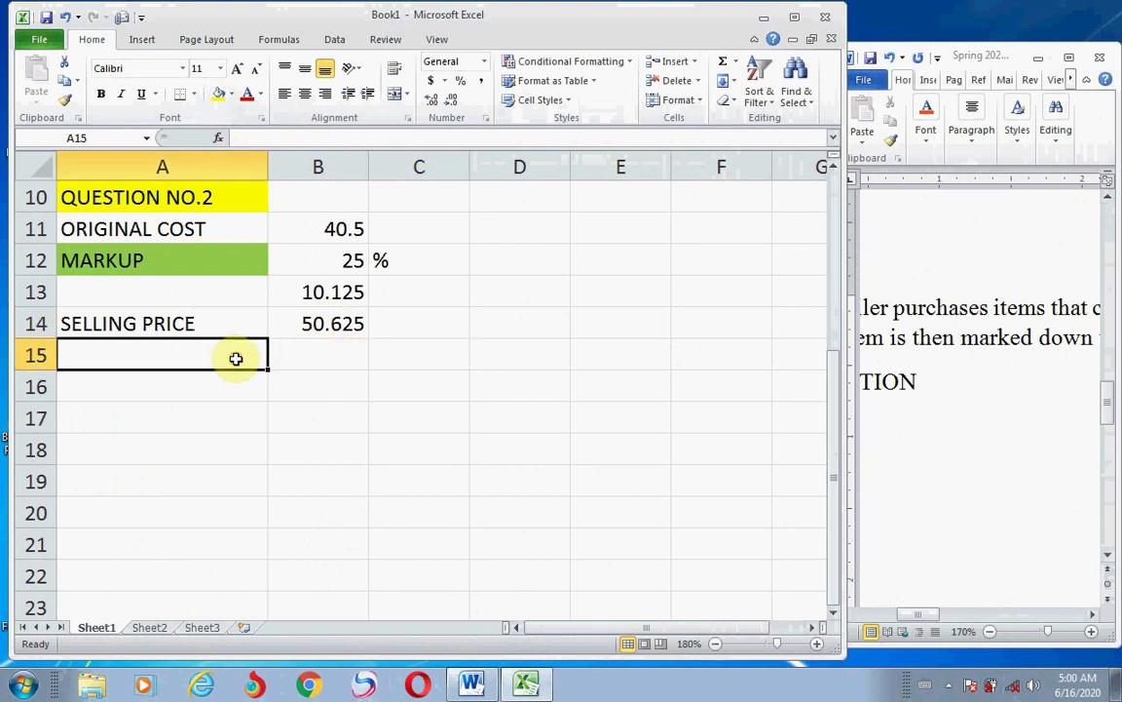
left_click(965, 509)
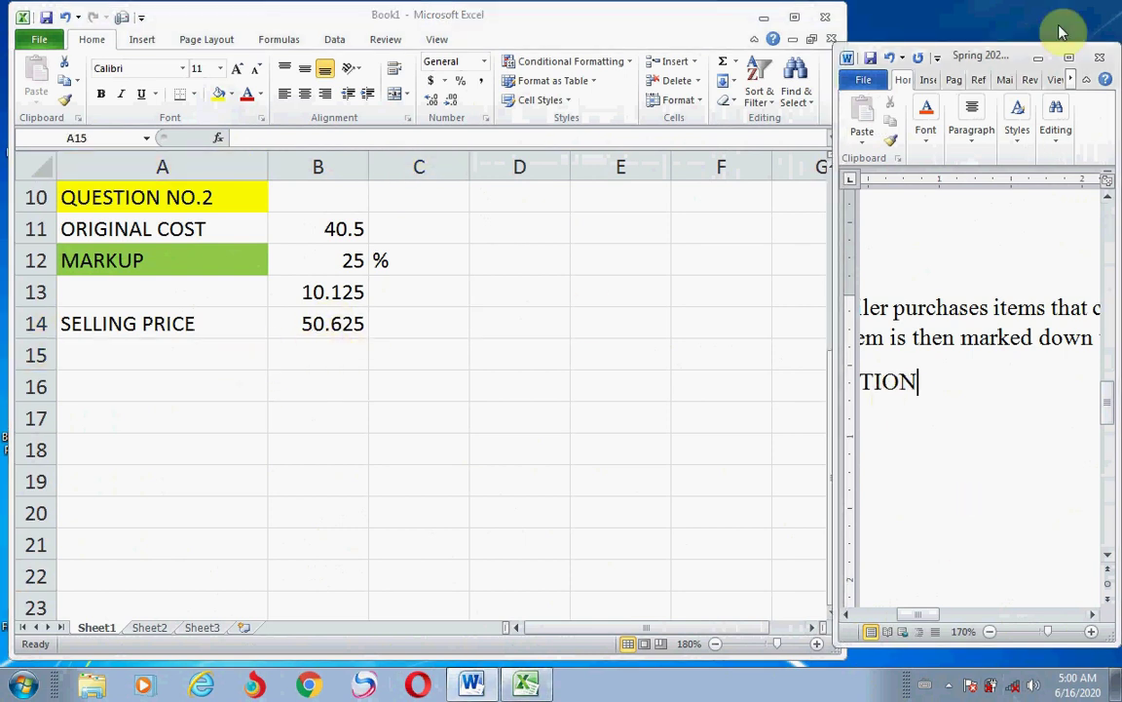
double_click(1014, 55)
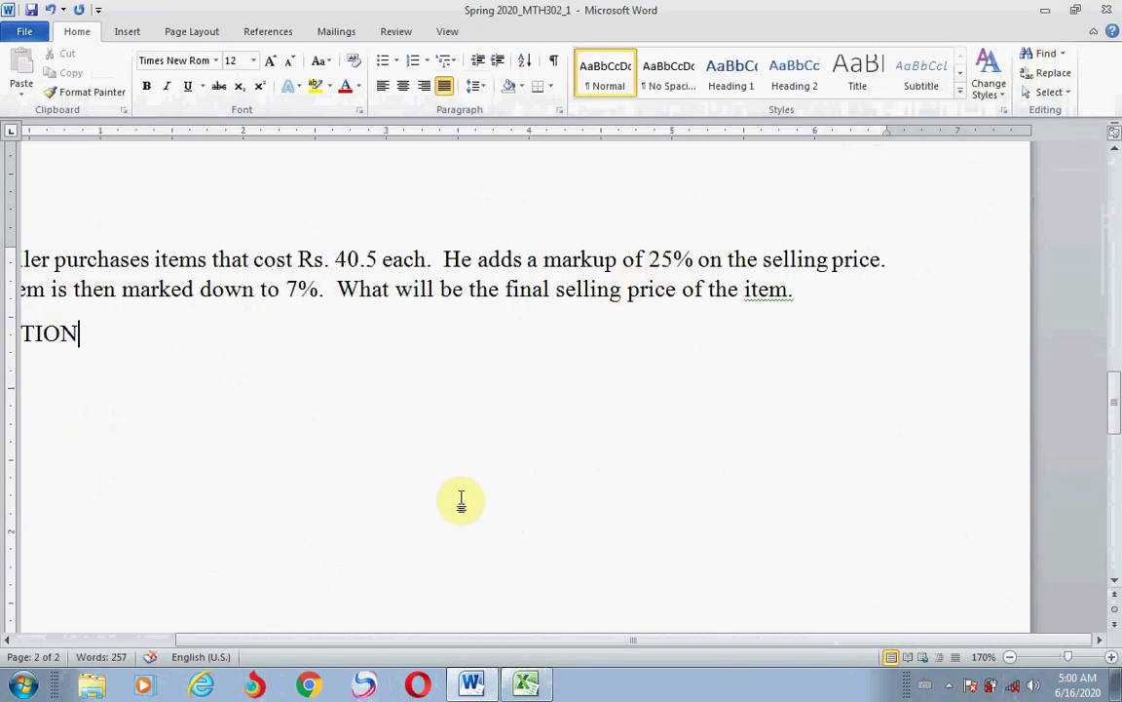
left_click_drag(394, 641, 368, 641)
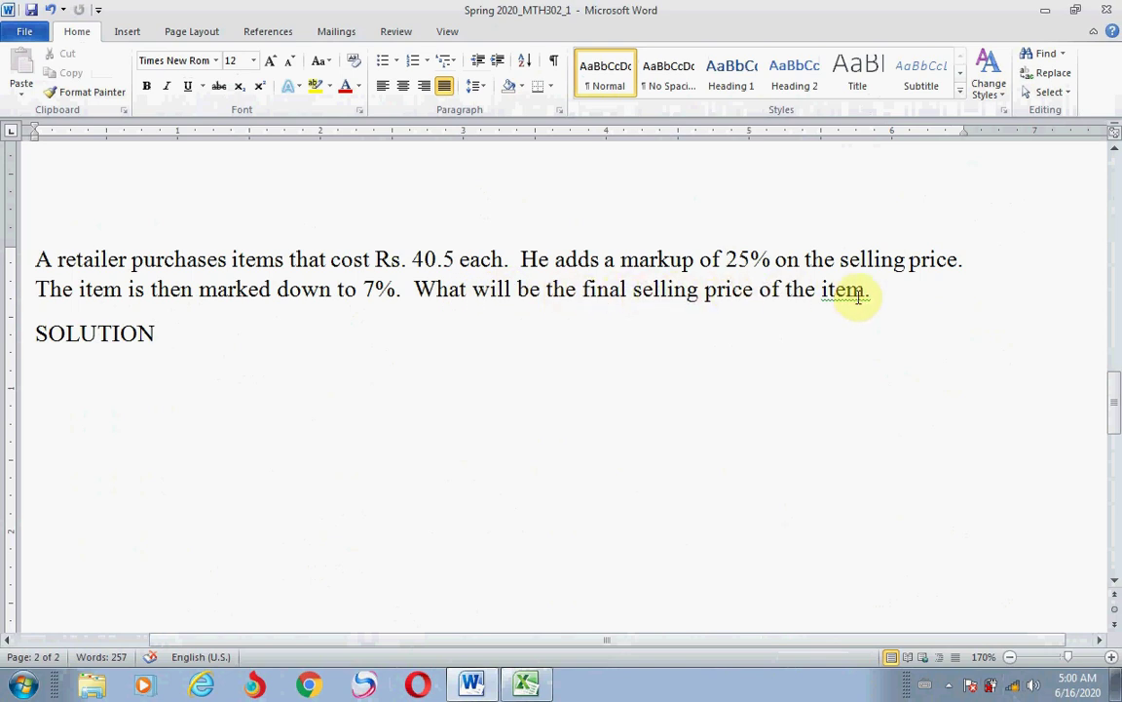
left_click(378, 297)
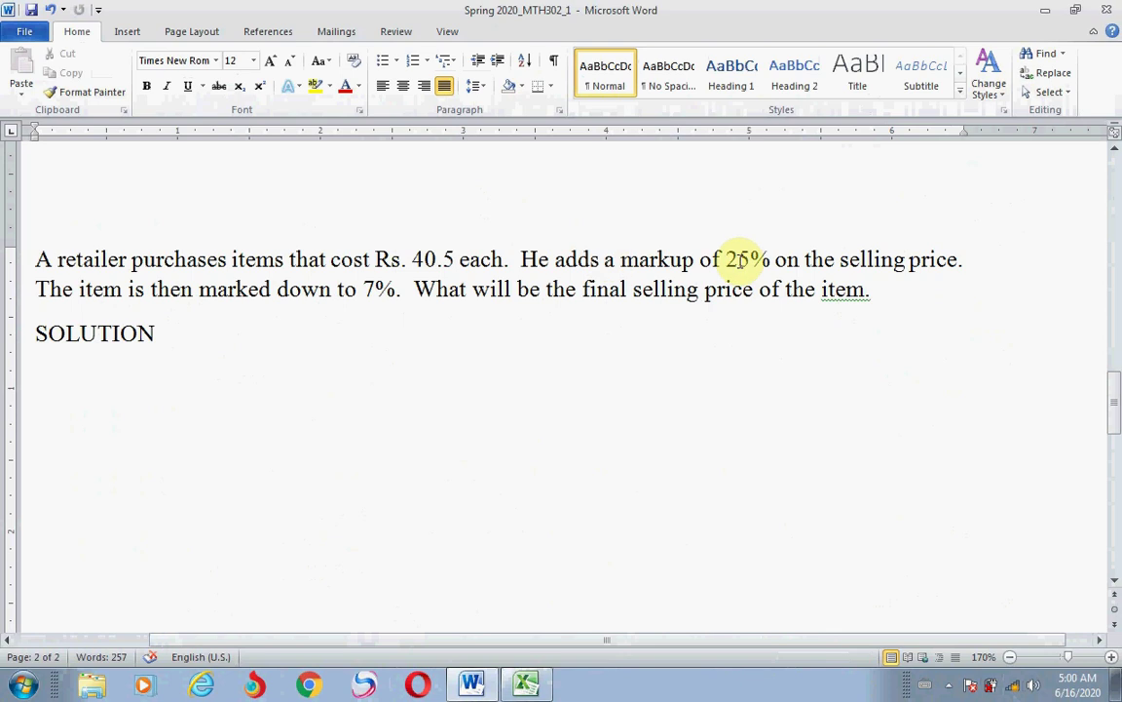
left_click(322, 305)
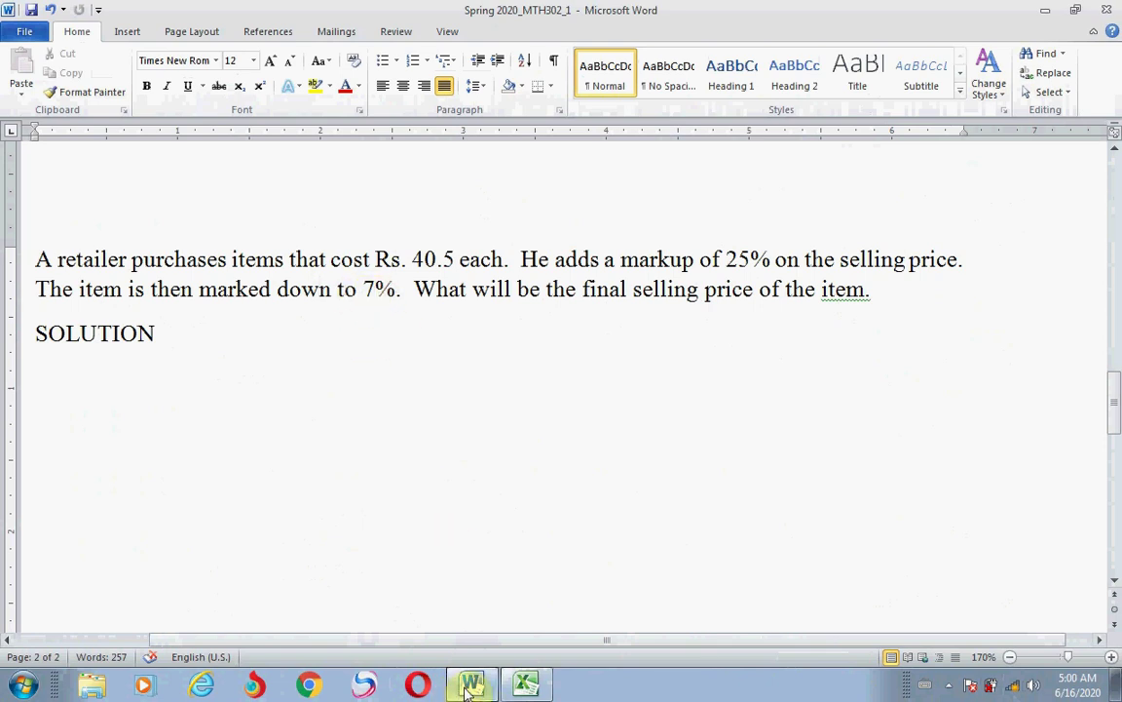
- Switch to the Excel workbook and enter NEW MARKDOWN in A15, 7 in B15 and % in C15
left_click(523, 686)
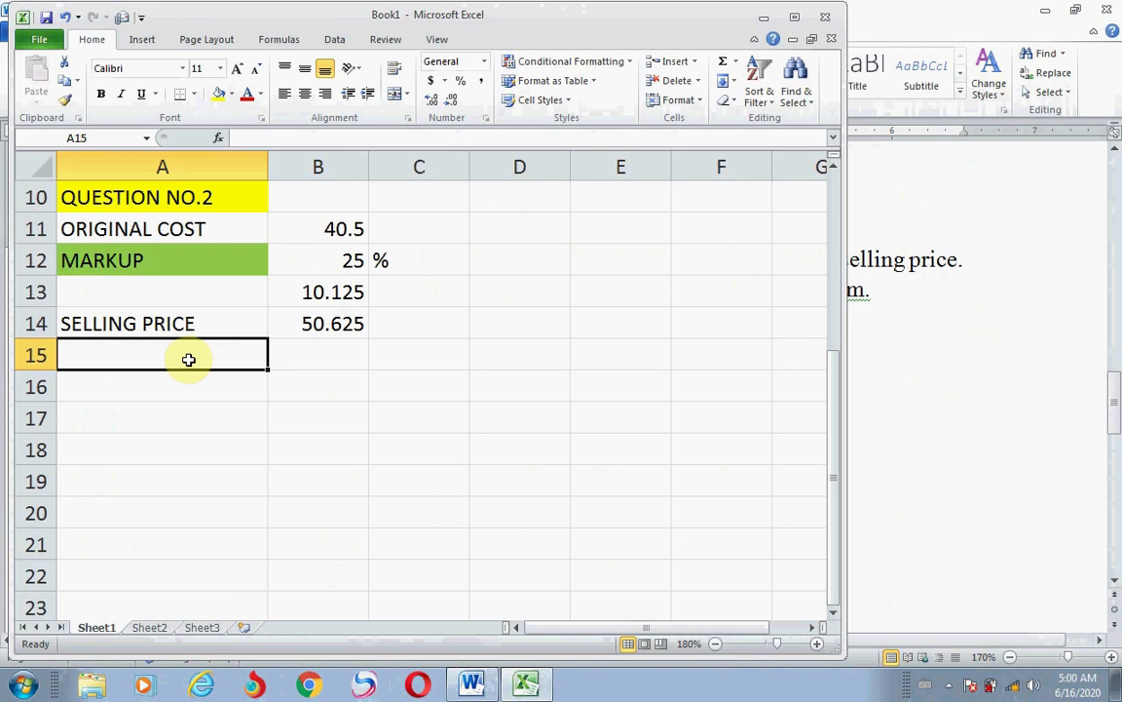
type("NEW MA")
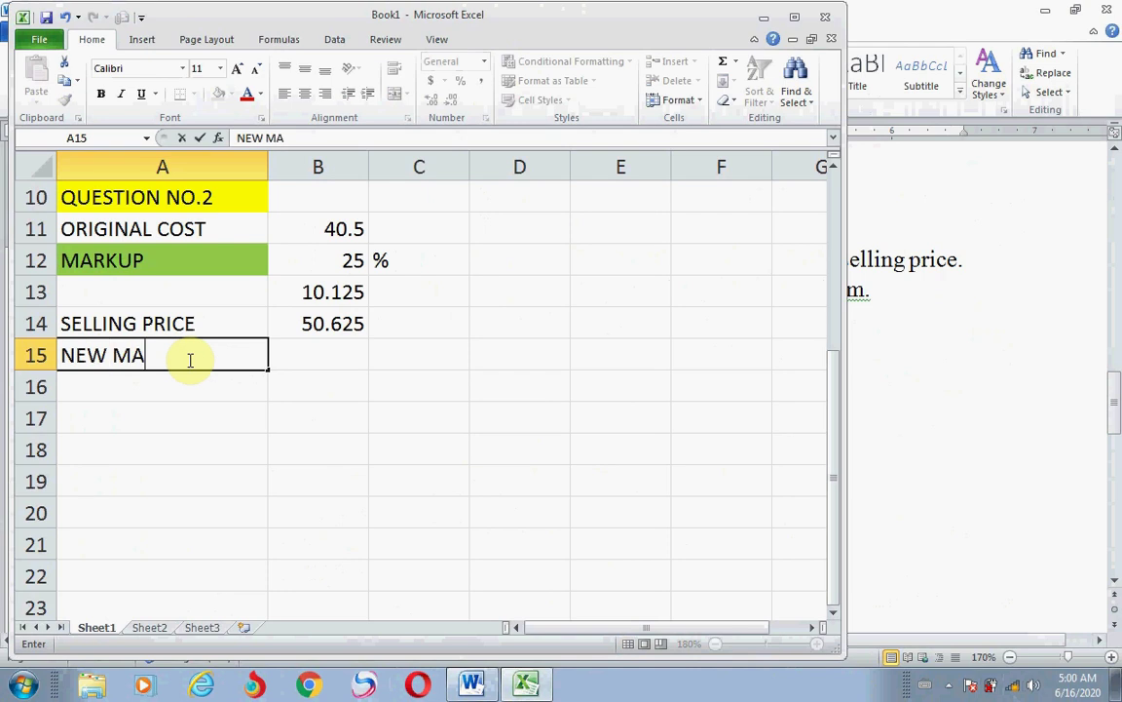
type("RKDOWN")
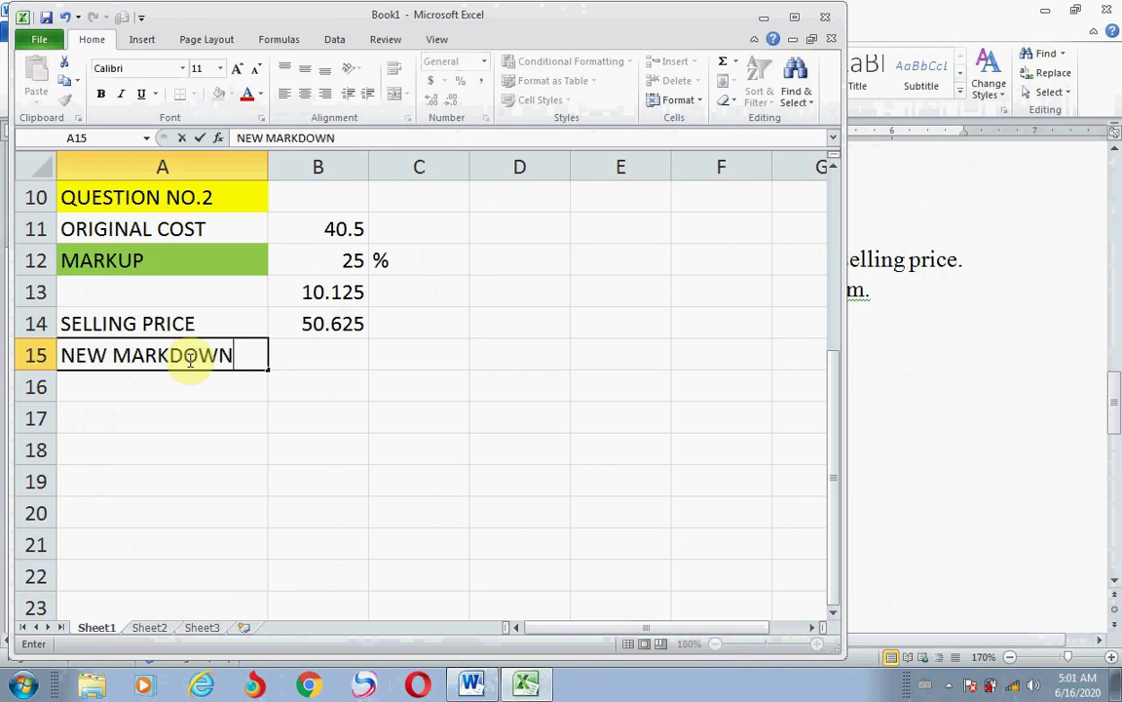
key("Tab")
type("7")
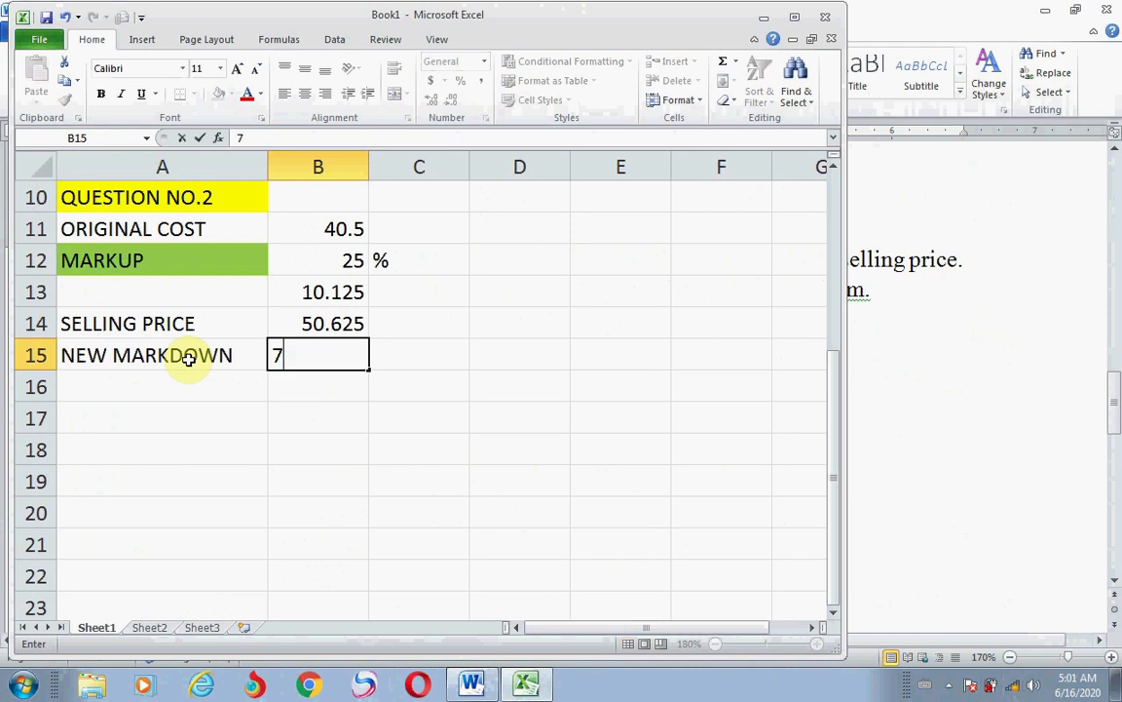
key("Tab")
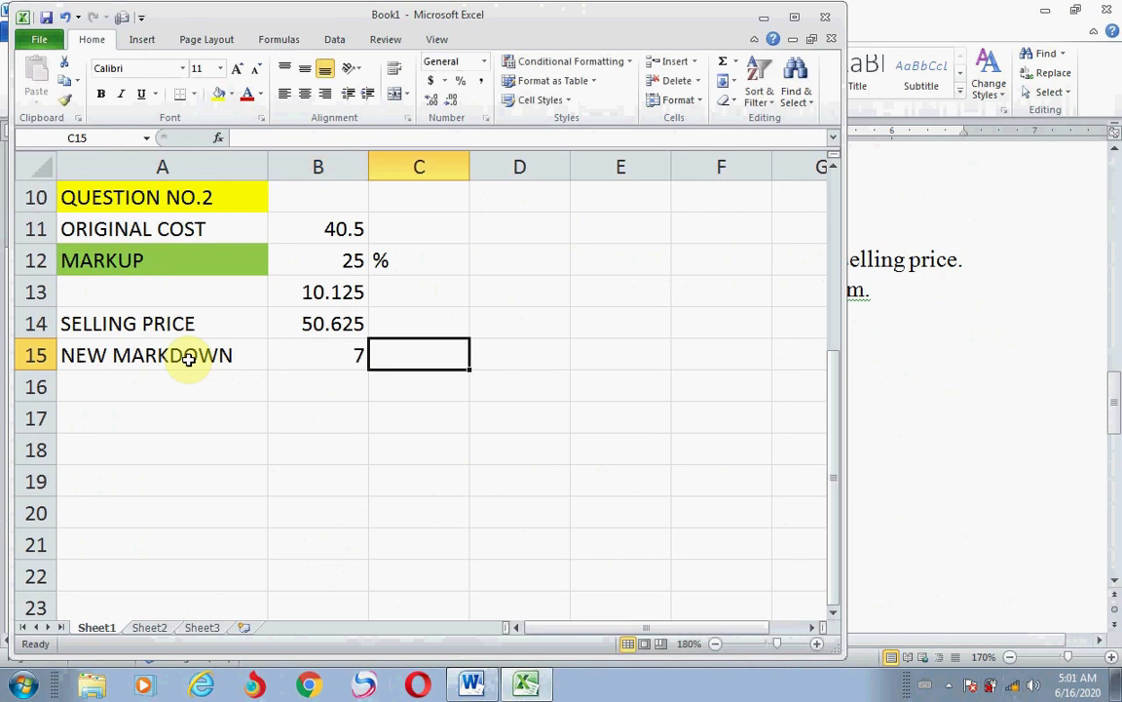
type("%")
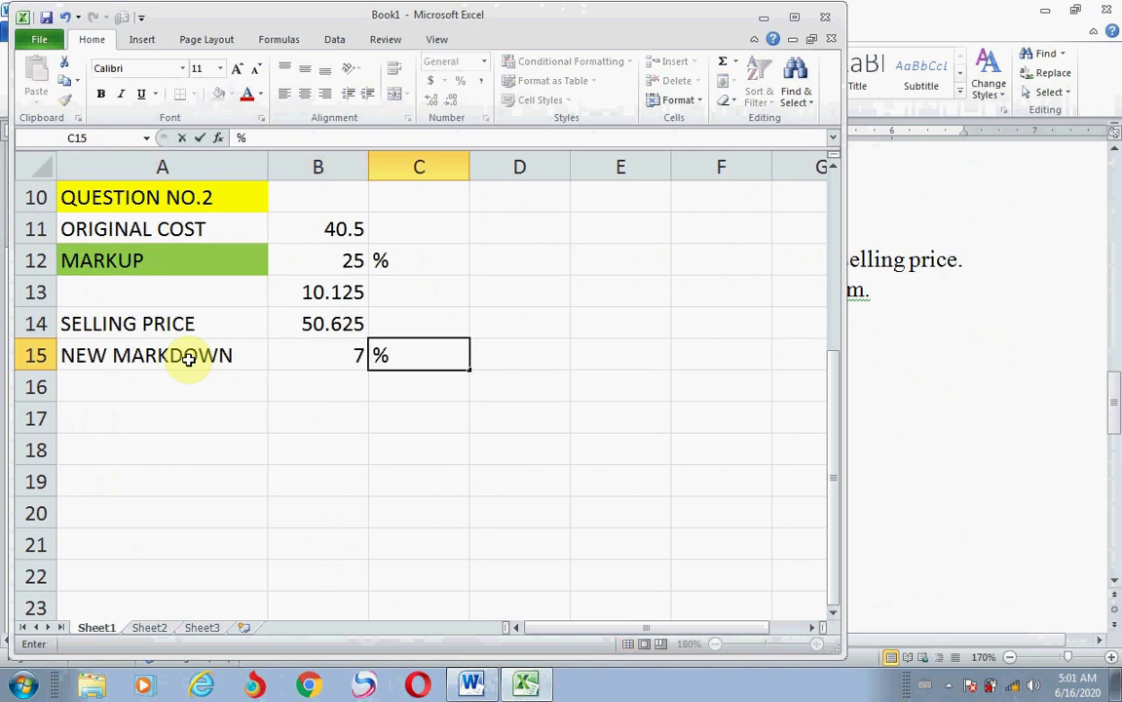
key("Return")
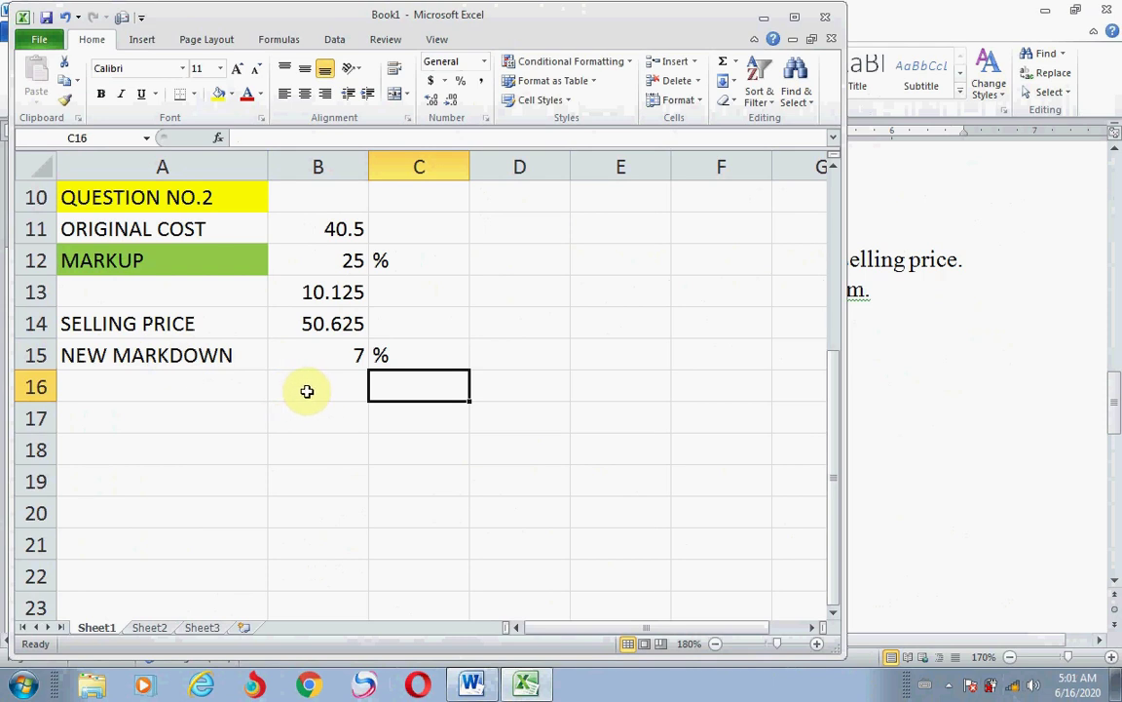
- Enter the label AMOUNT AFTER MARK in A16 and continue it with DOWN in A17
left_click(195, 394)
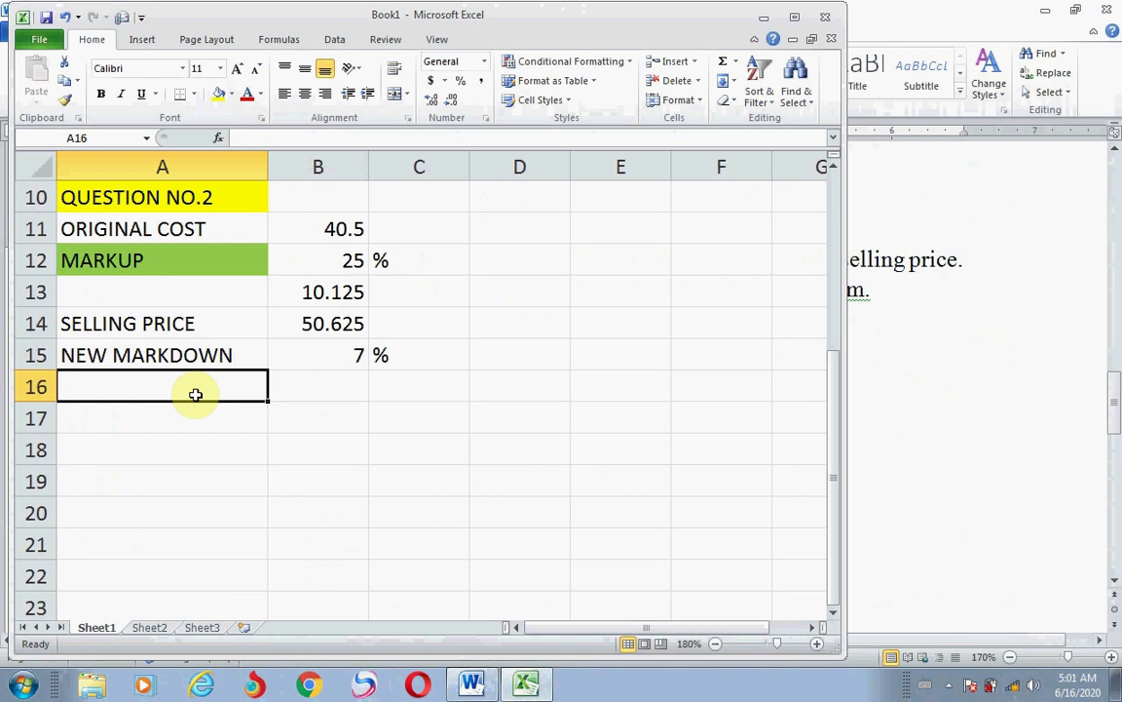
type("AM")
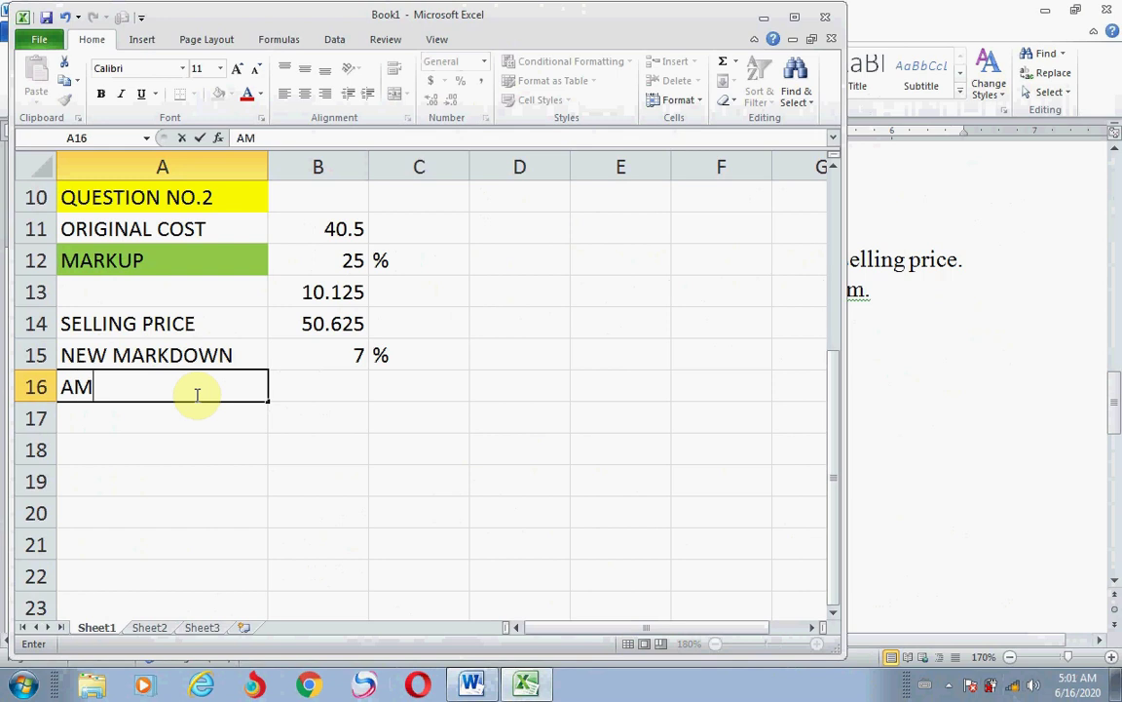
type("OUNT AFTER")
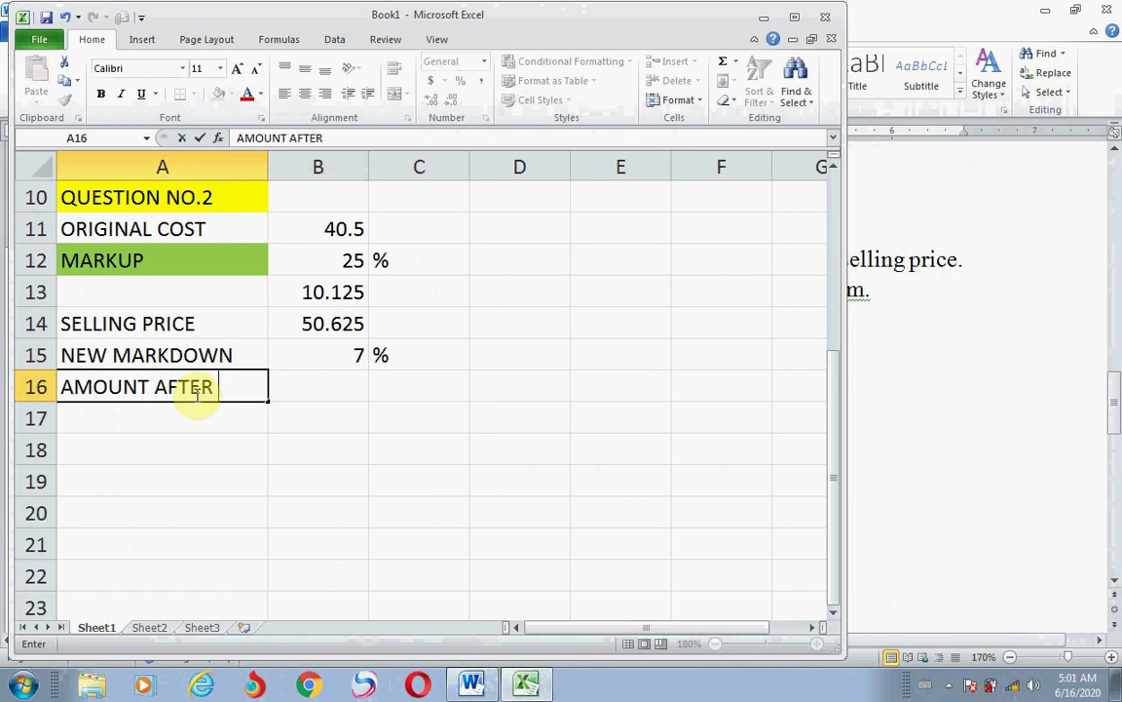
type(" MARK")
key("Return")
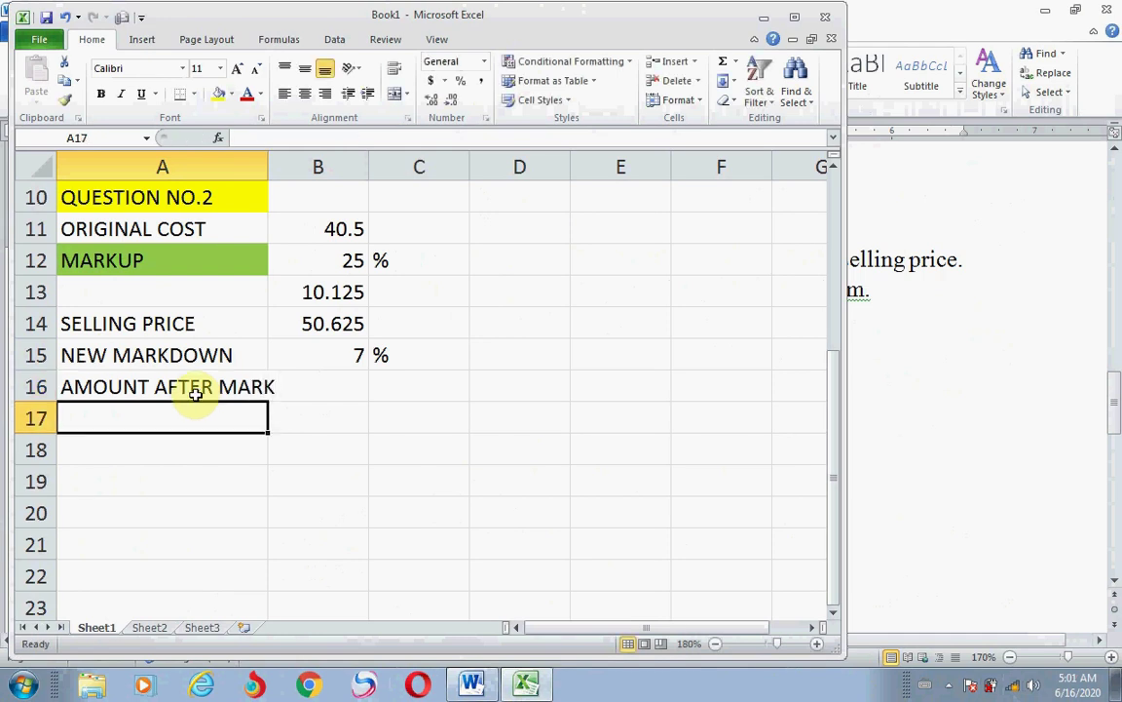
type("DOWN")
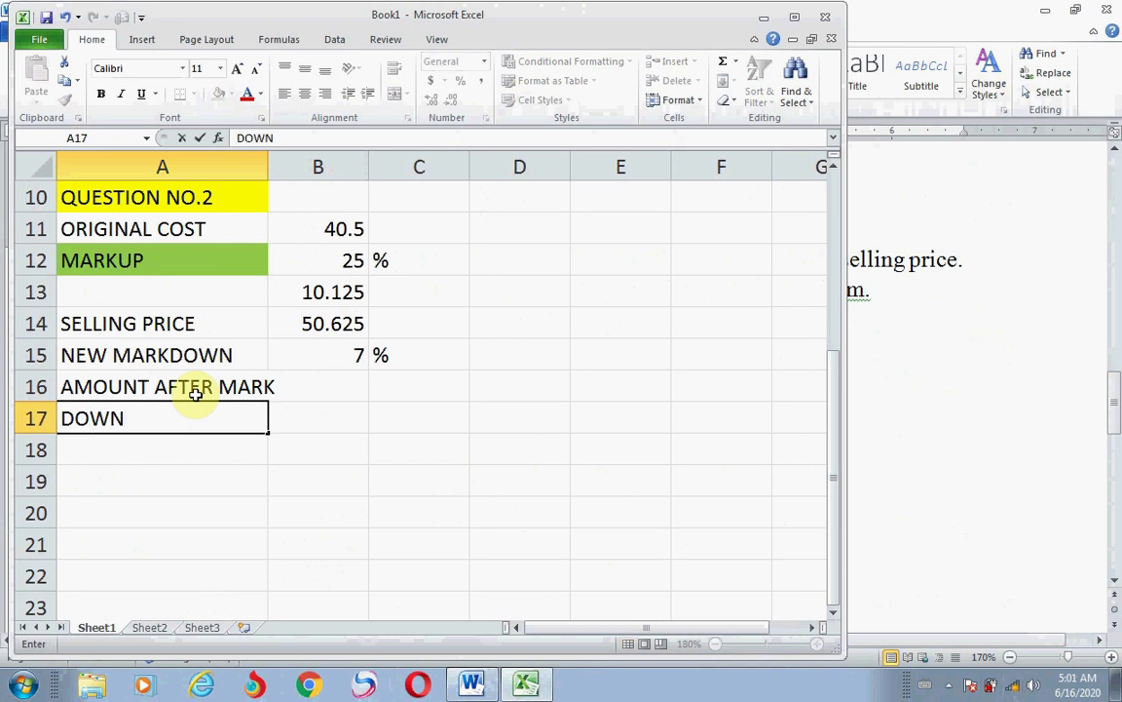
- Calculate the markdown amount in B17 with the formula =B11*B15/100
key("Tab")
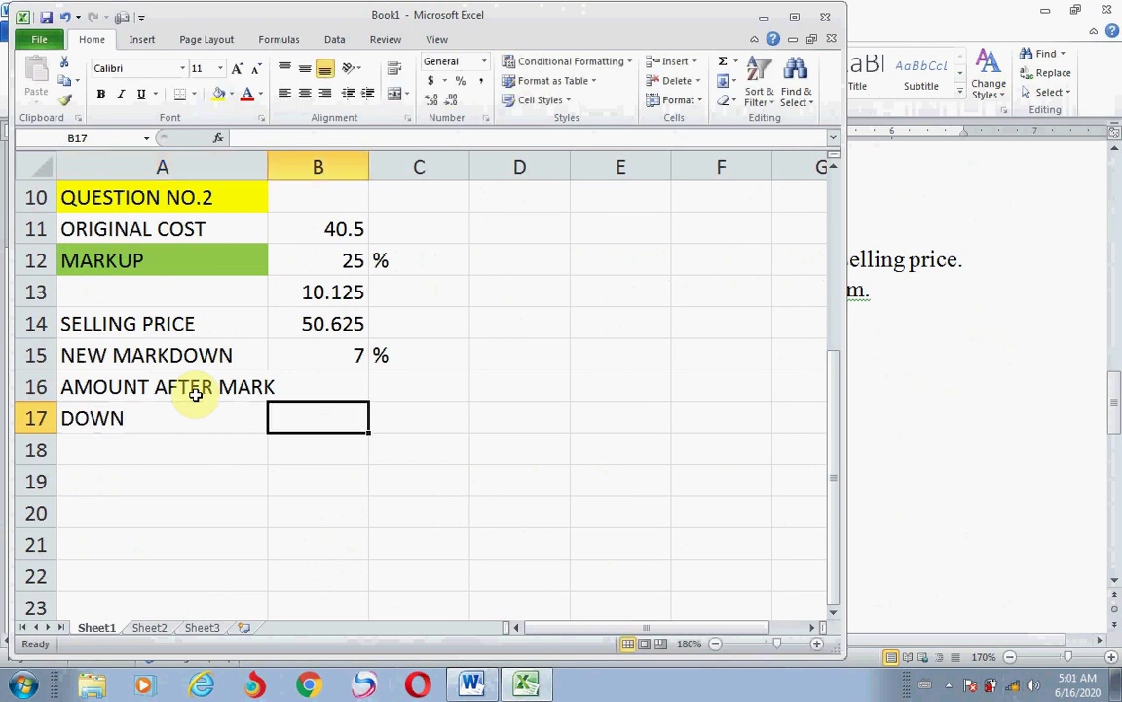
type("=")
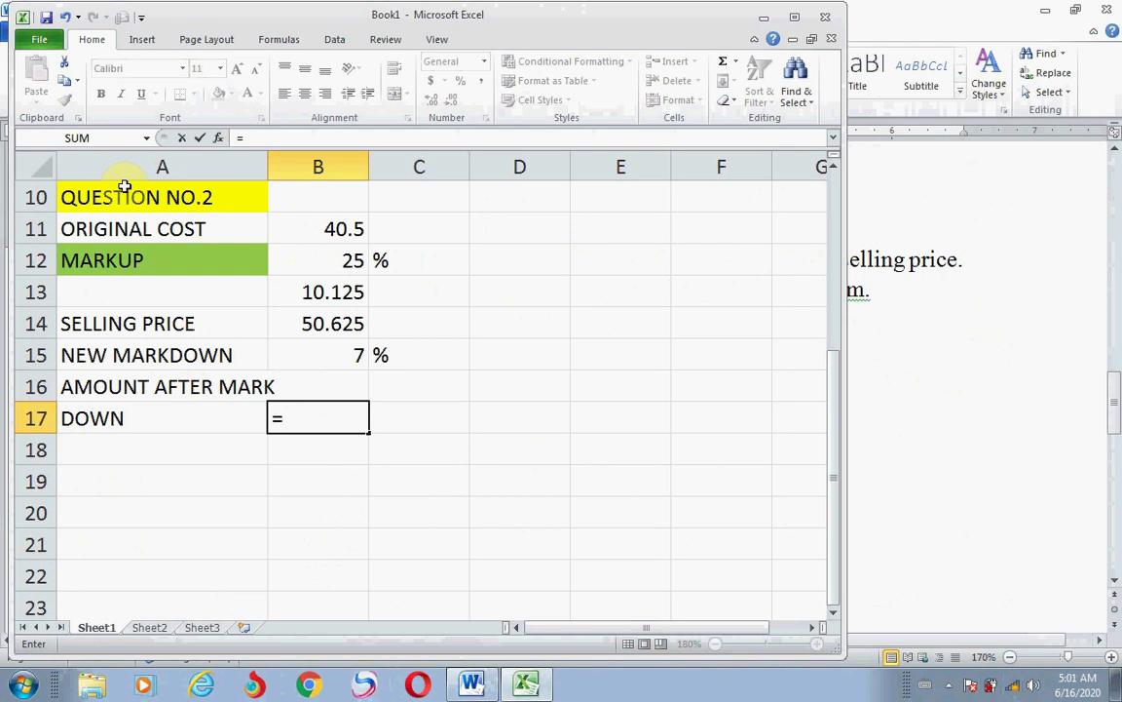
left_click(308, 228)
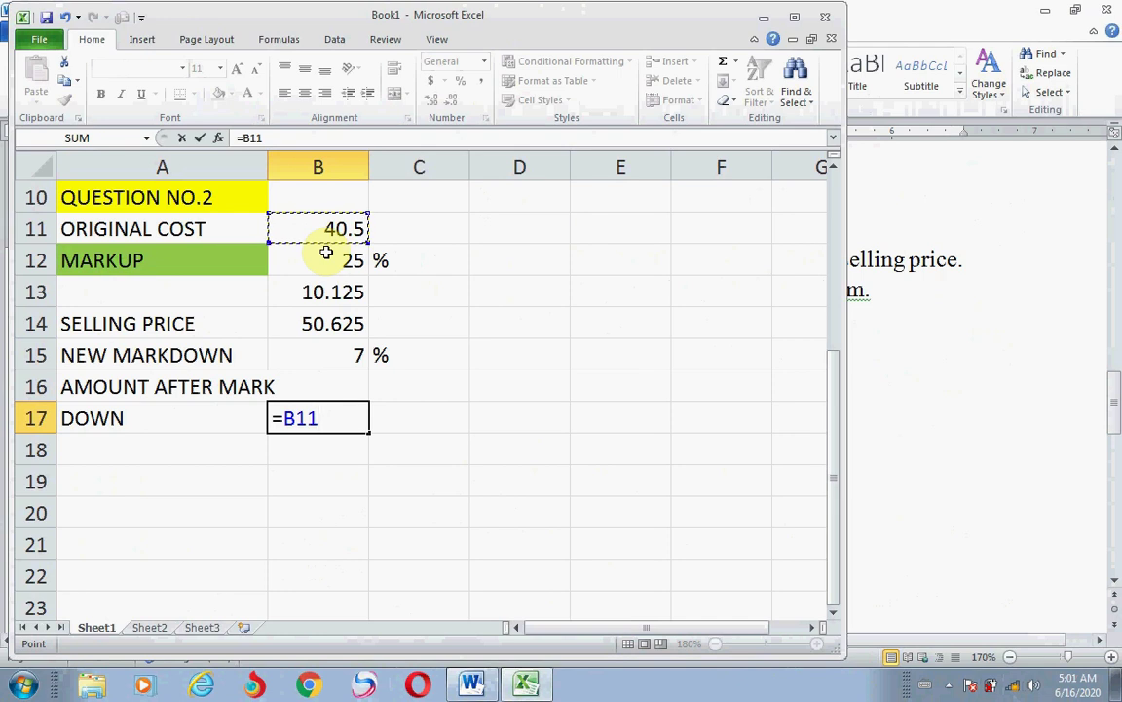
type("*")
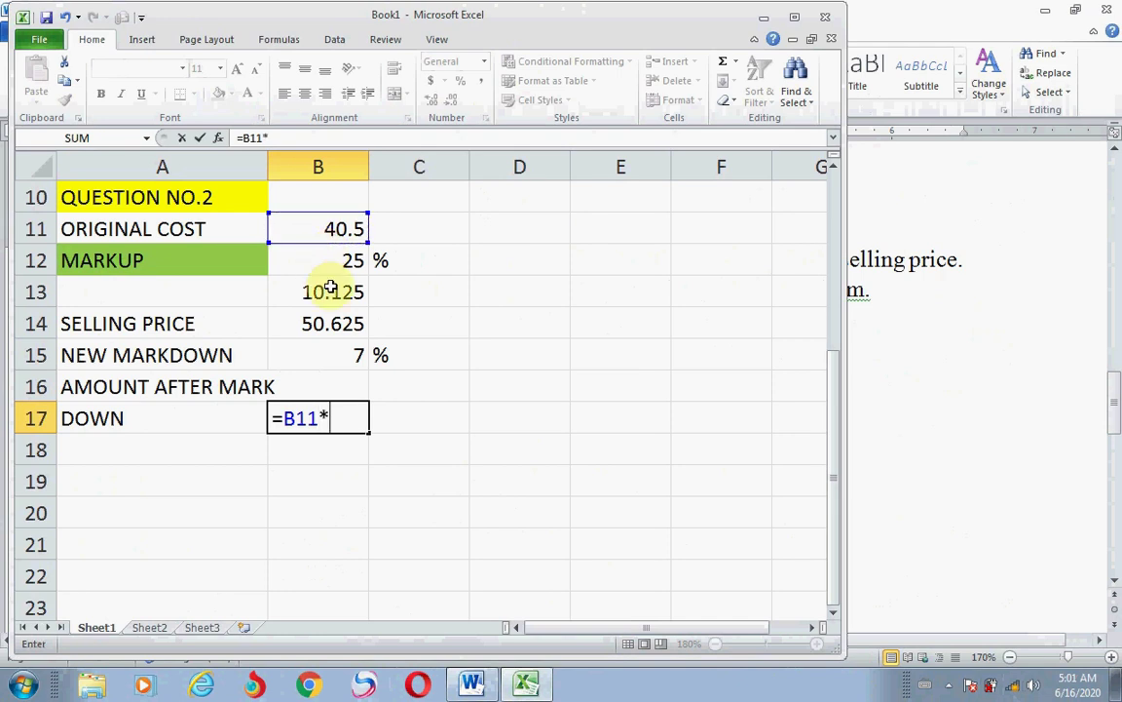
left_click(332, 359)
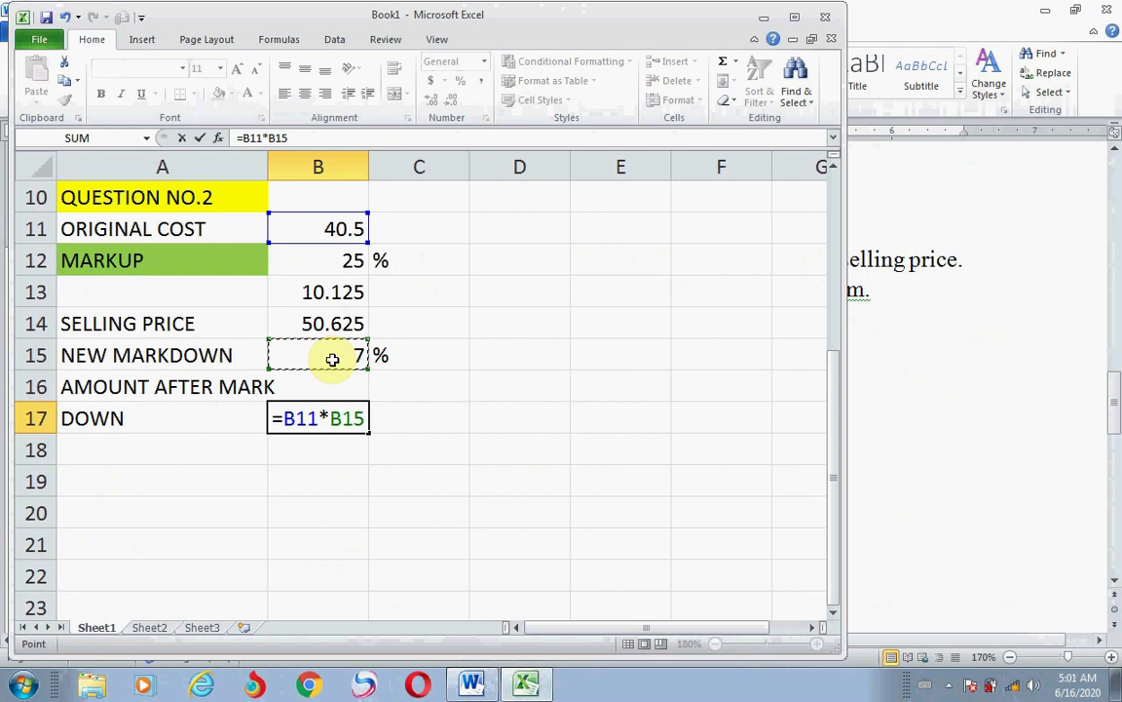
type("/100")
key("Return")
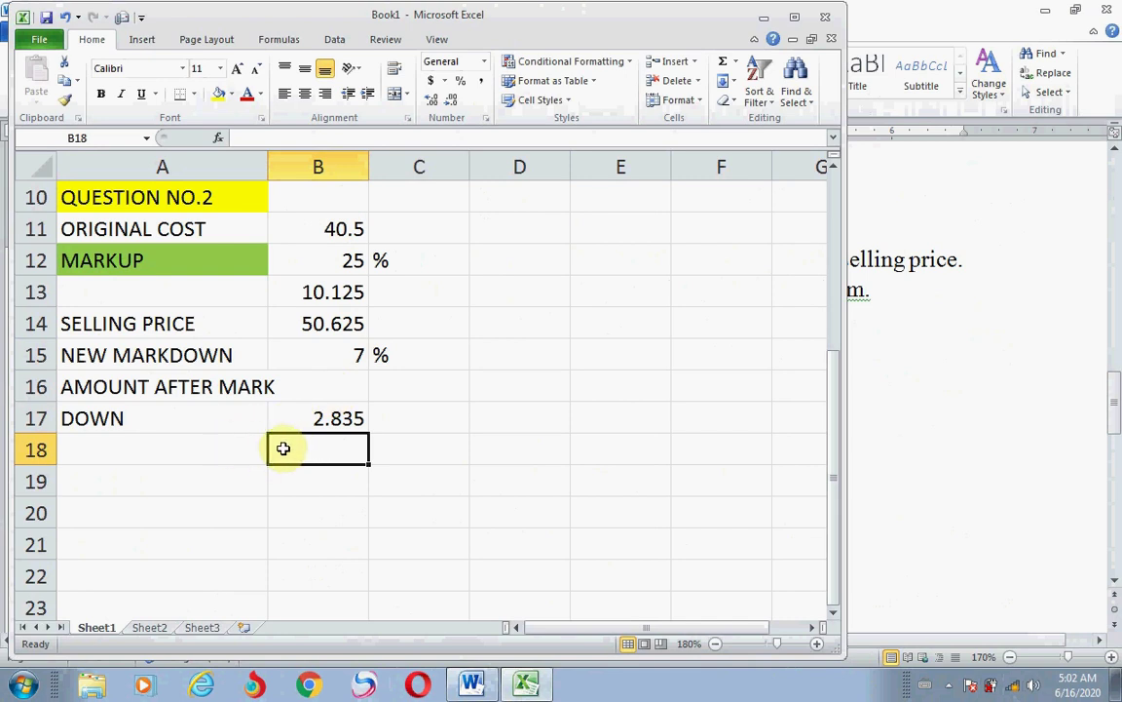
- Enter the label NEW SELLING PRICE in A18
left_click(229, 446)
type("NEW ")
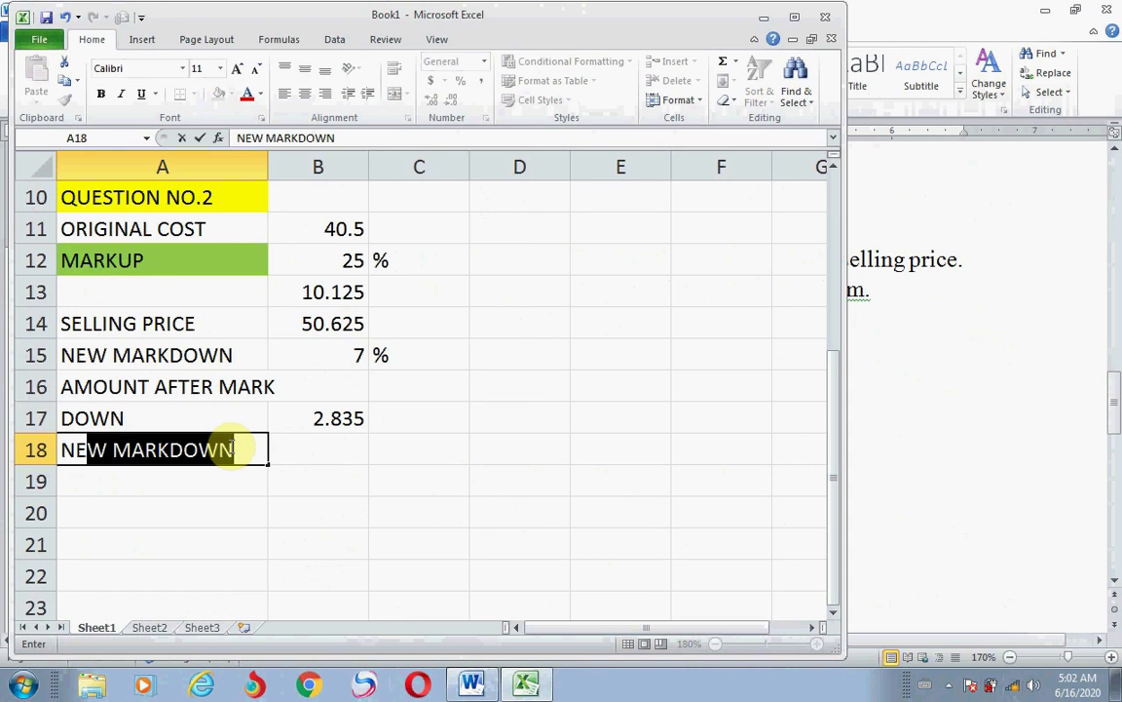
type("SE")
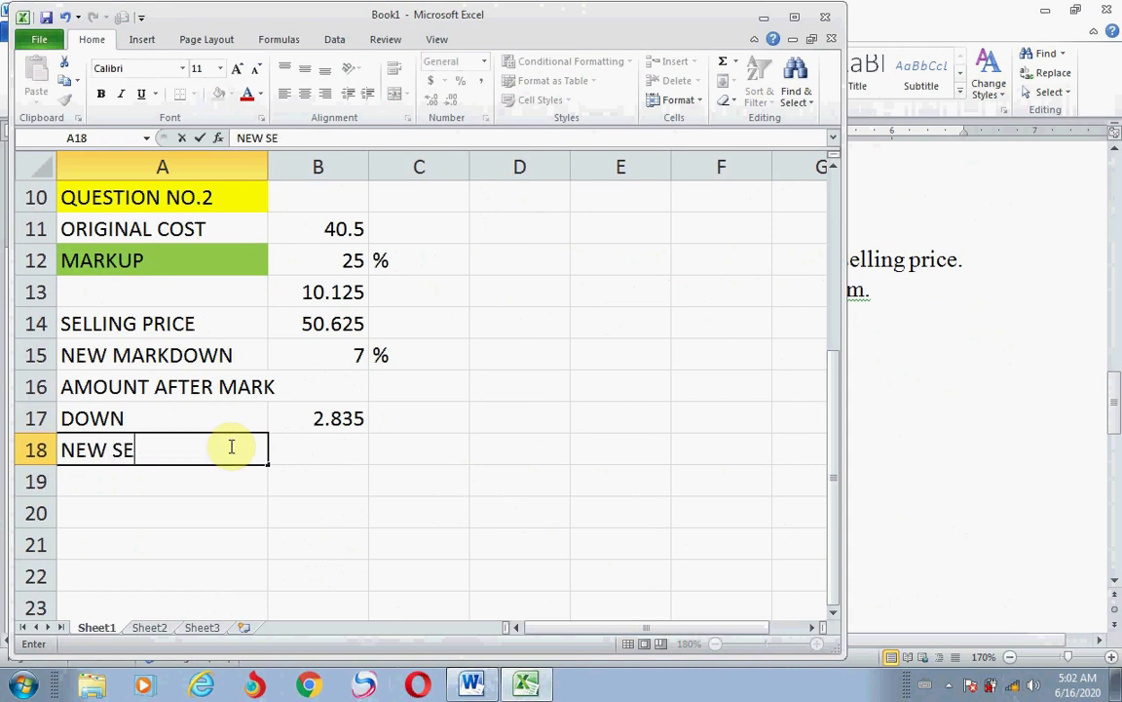
type("LLING ")
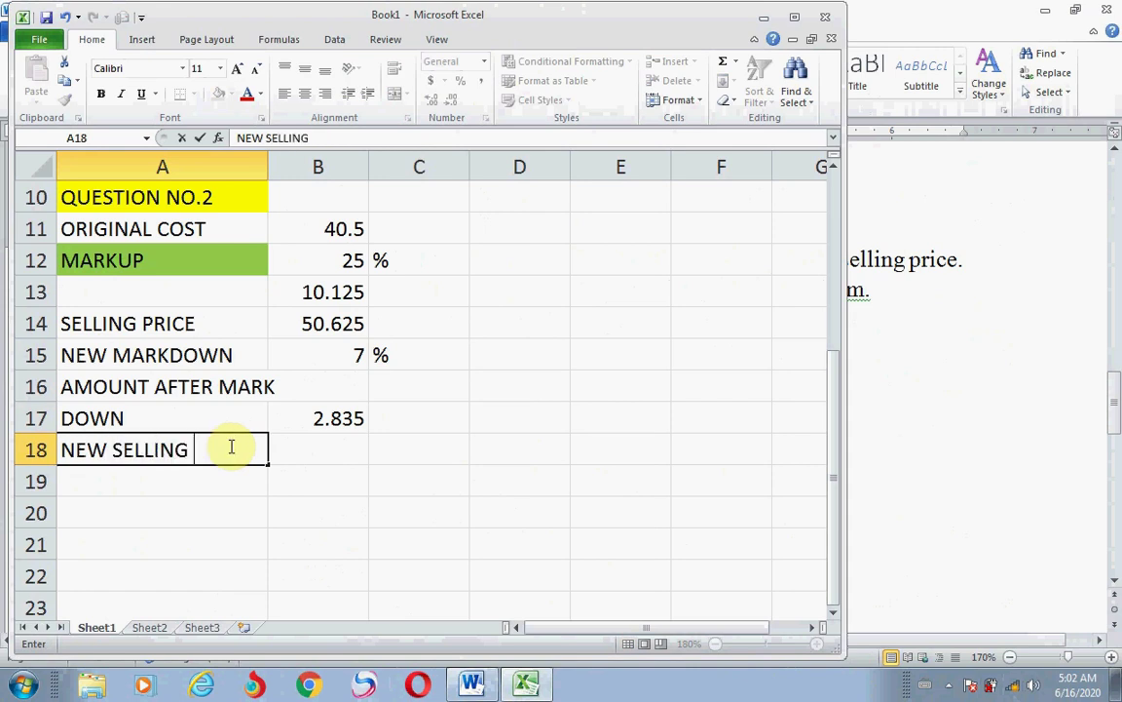
type("PRICE")
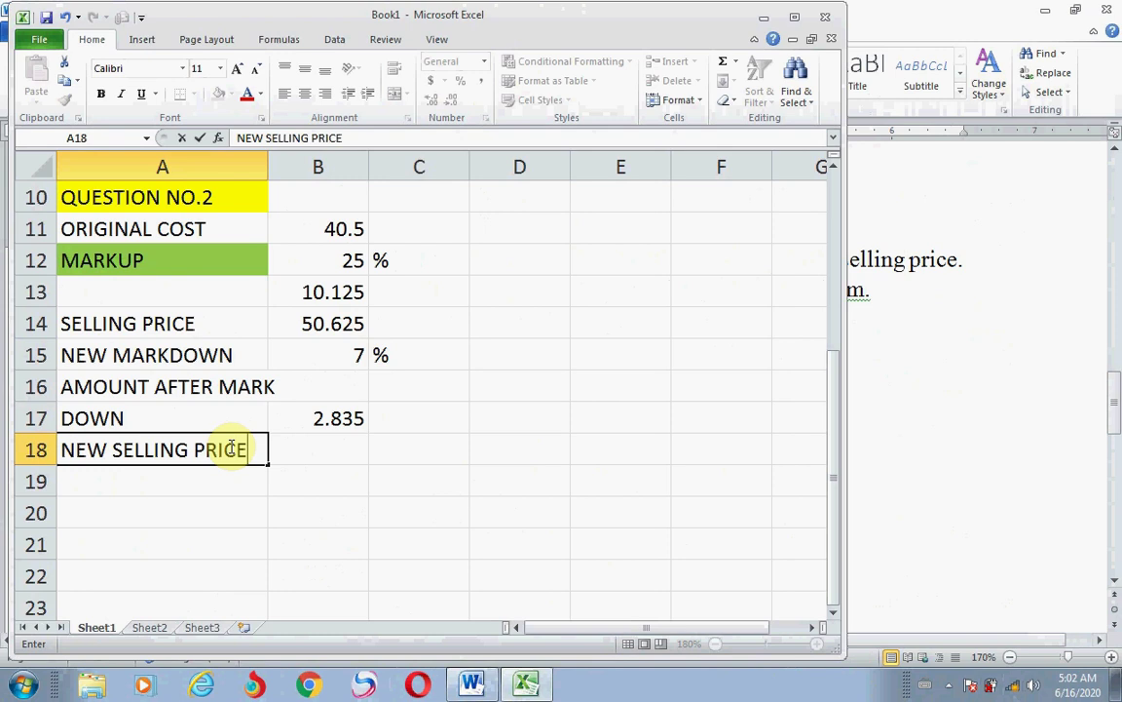
- Subtract the markdown amount from the original cost in B18 with the formula =B11-B17
left_click(310, 450)
type("=")
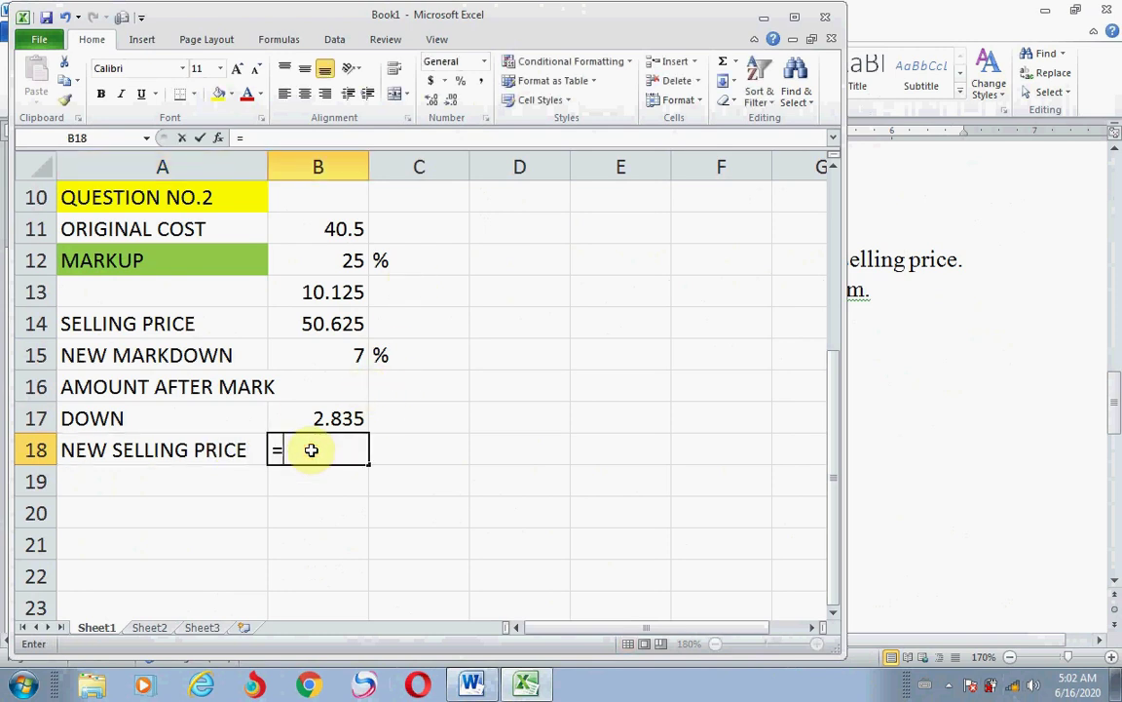
left_click(329, 227)
type("-")
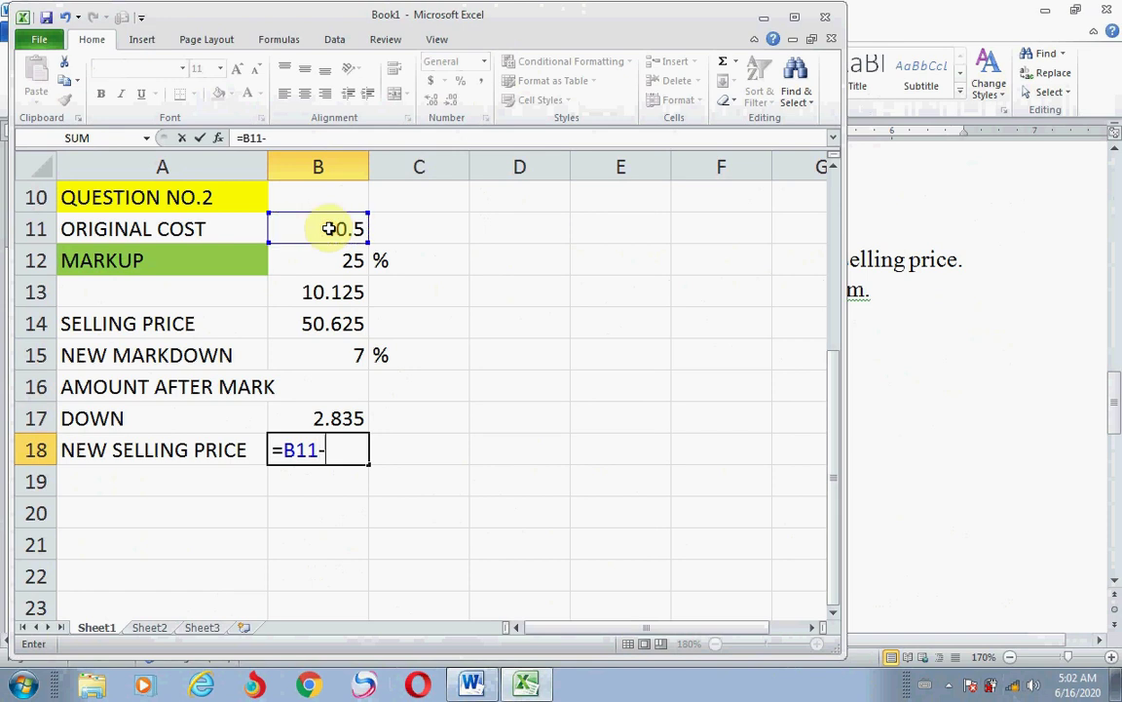
left_click(319, 416)
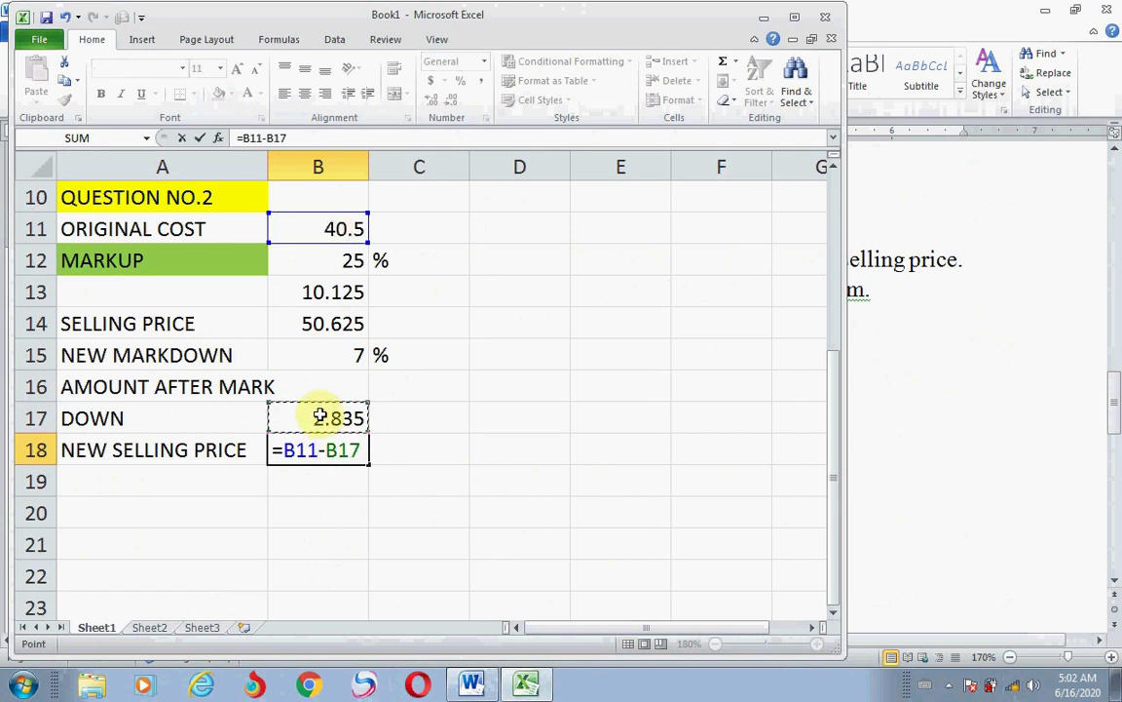
key("Return")
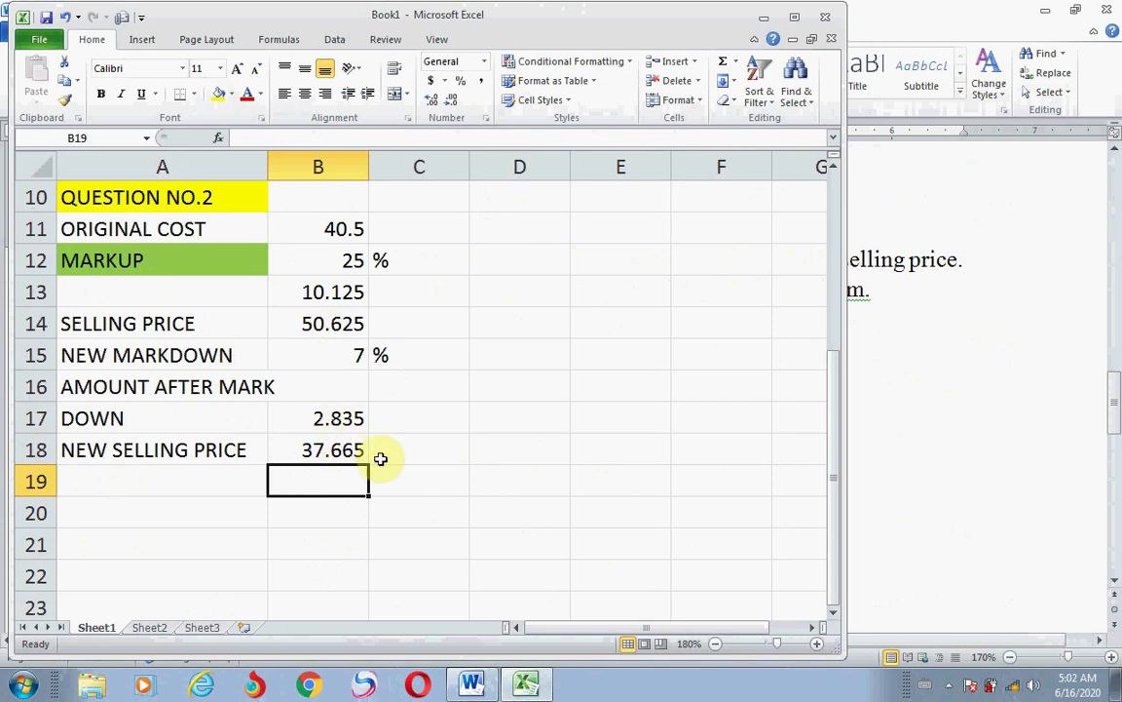
left_click(899, 443)
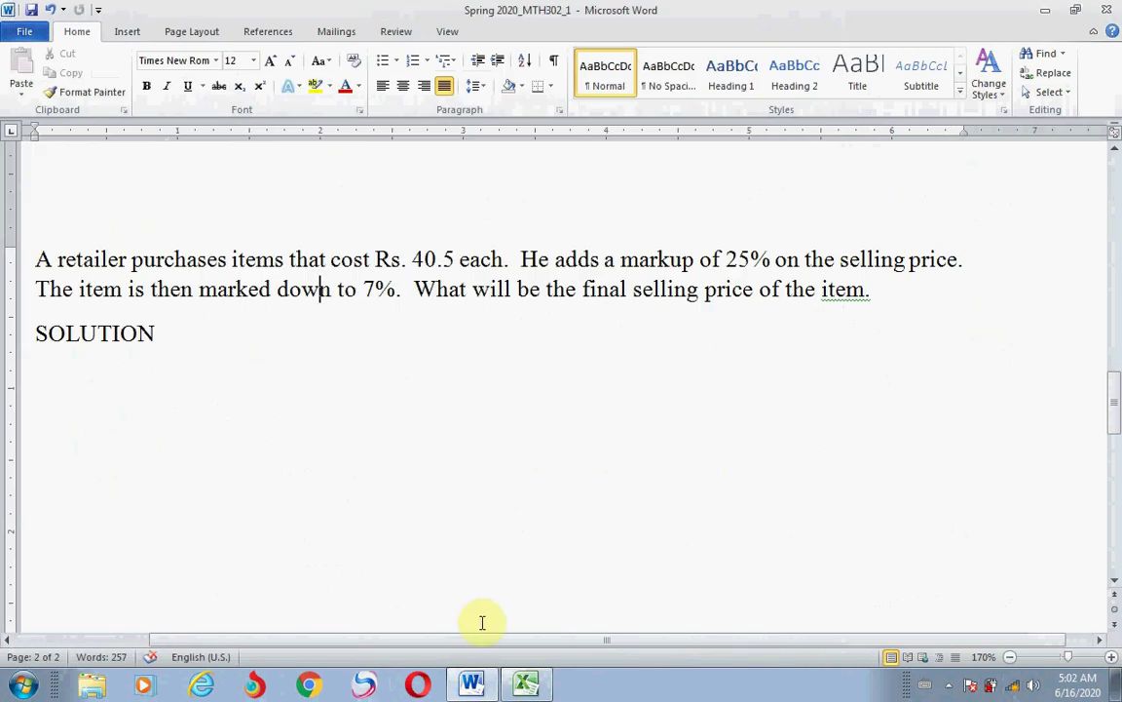
left_click(525, 684)
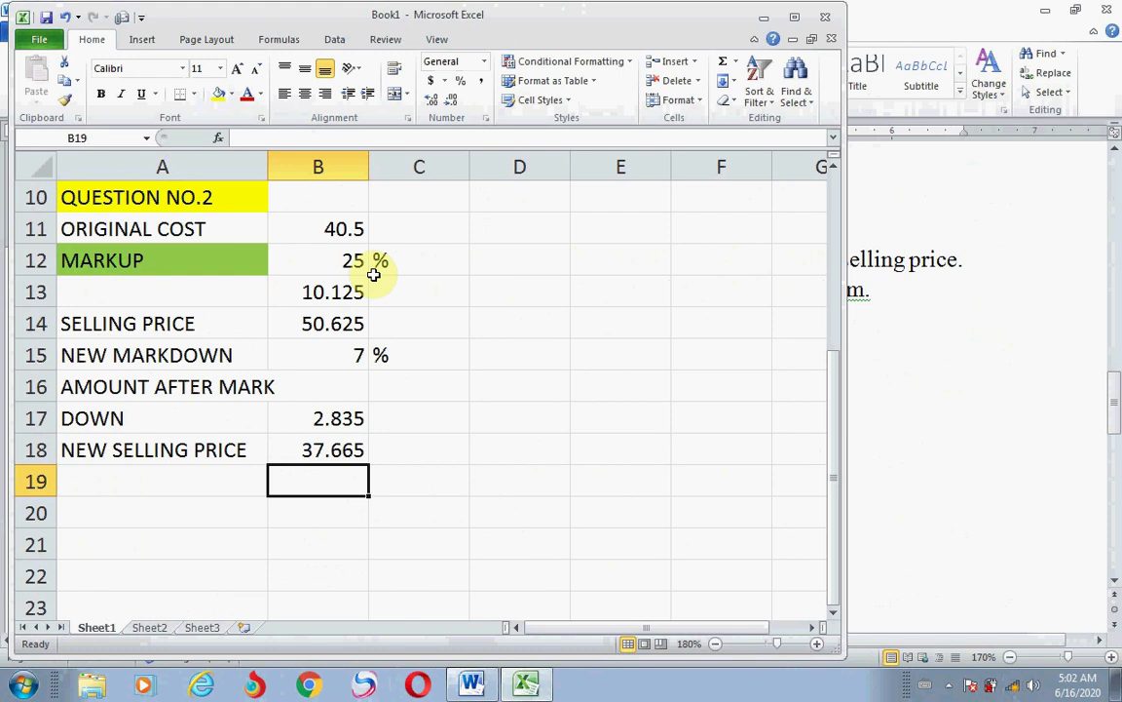
left_click_drag(395, 188, 110, 512)
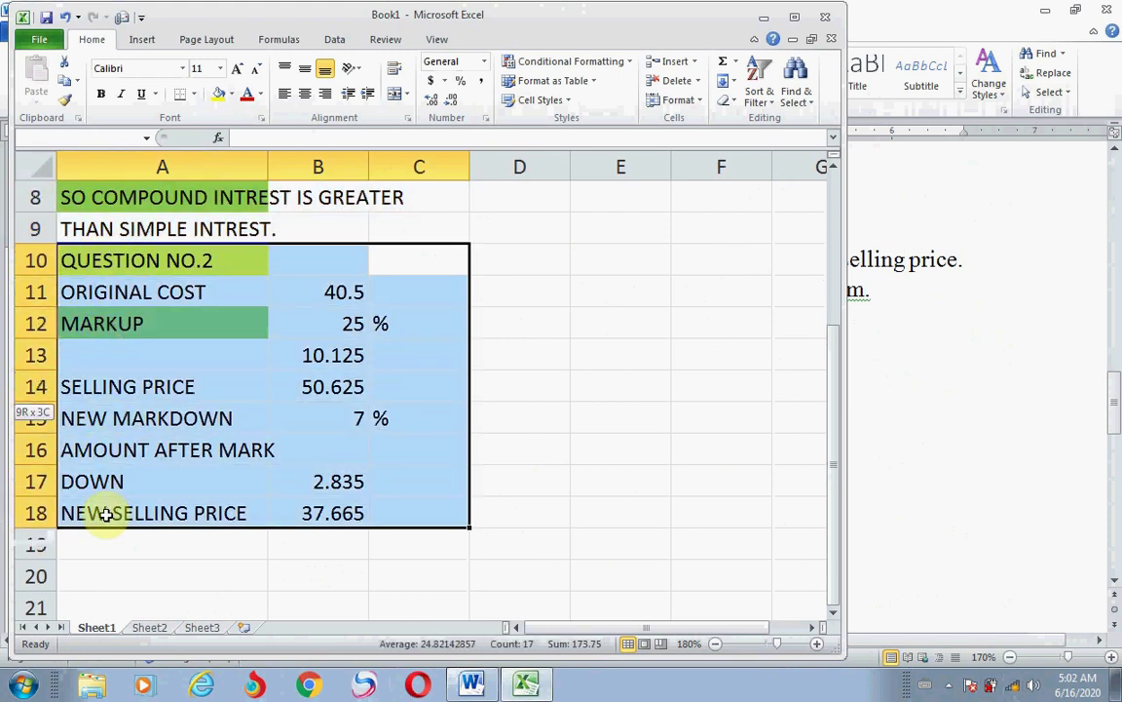
left_click(74, 296)
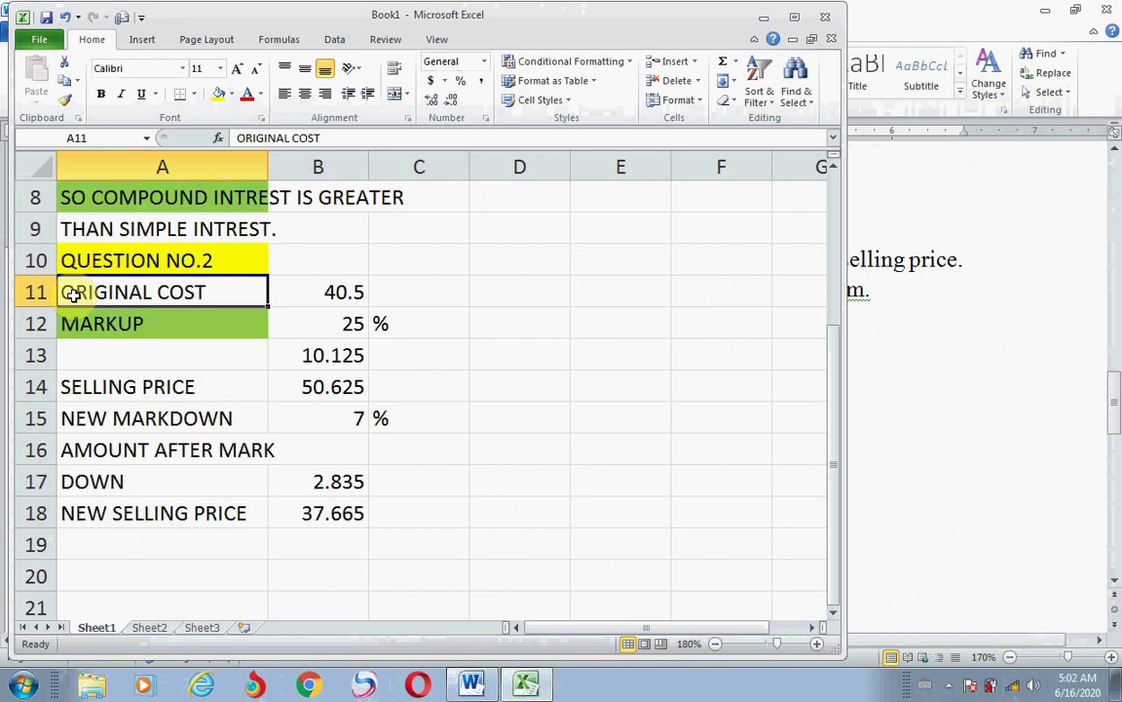
double_click(78, 292)
left_click_drag(78, 291, 366, 347)
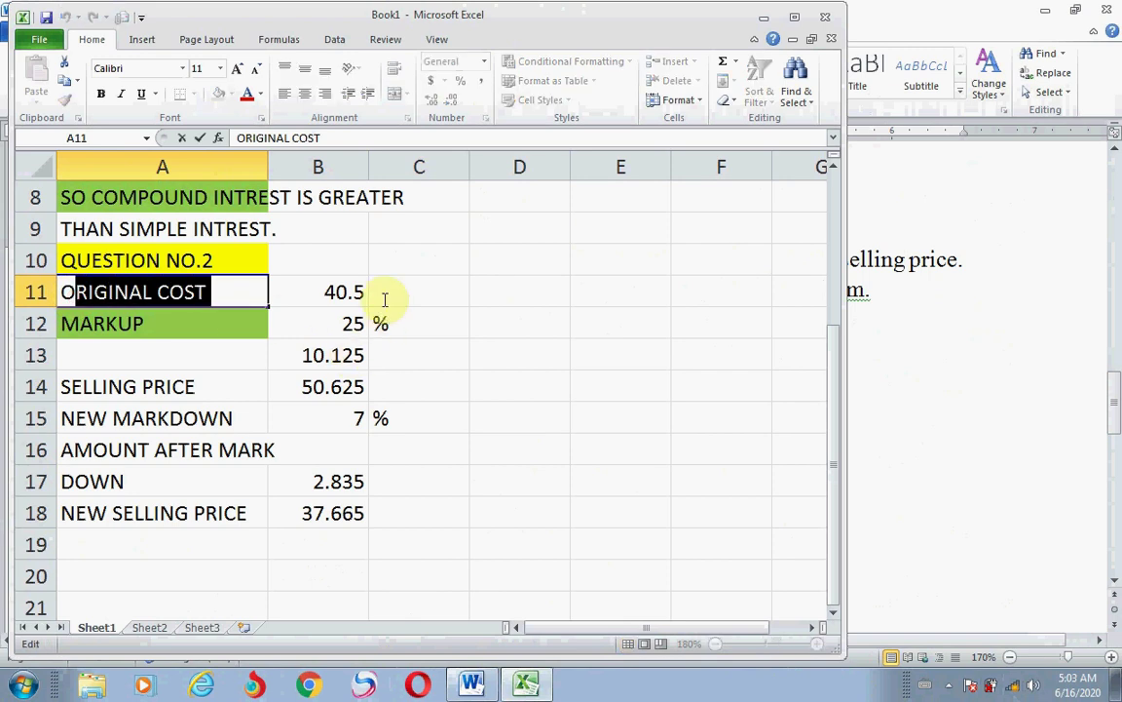
left_click(314, 292)
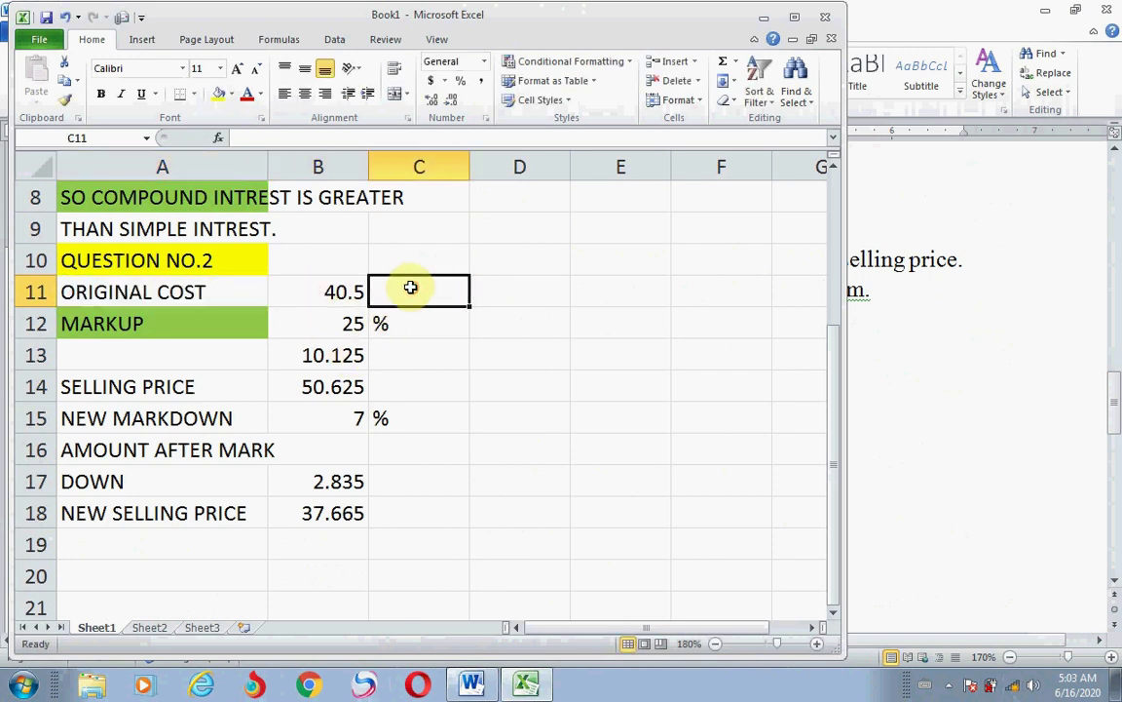
- Copy the Question 2 calculation in A11:C18 and paste it on a new line under SOLUTION in the Word document
left_click_drag(413, 283, 206, 513)
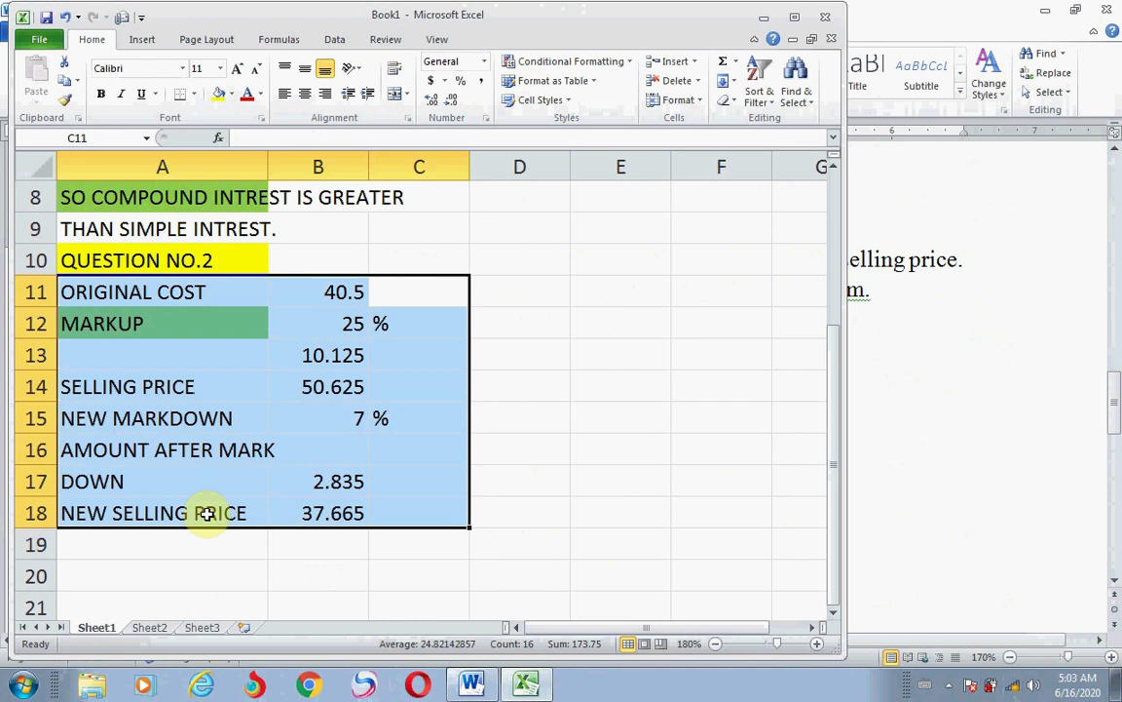
key("ctrl+c")
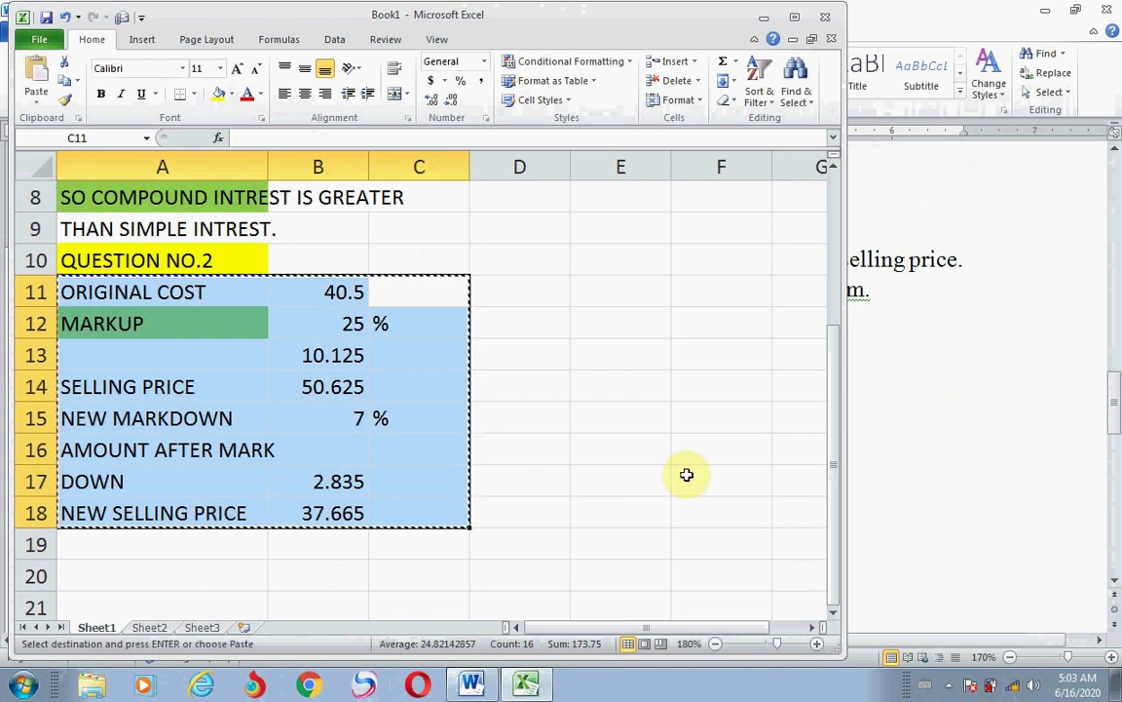
left_click(954, 438)
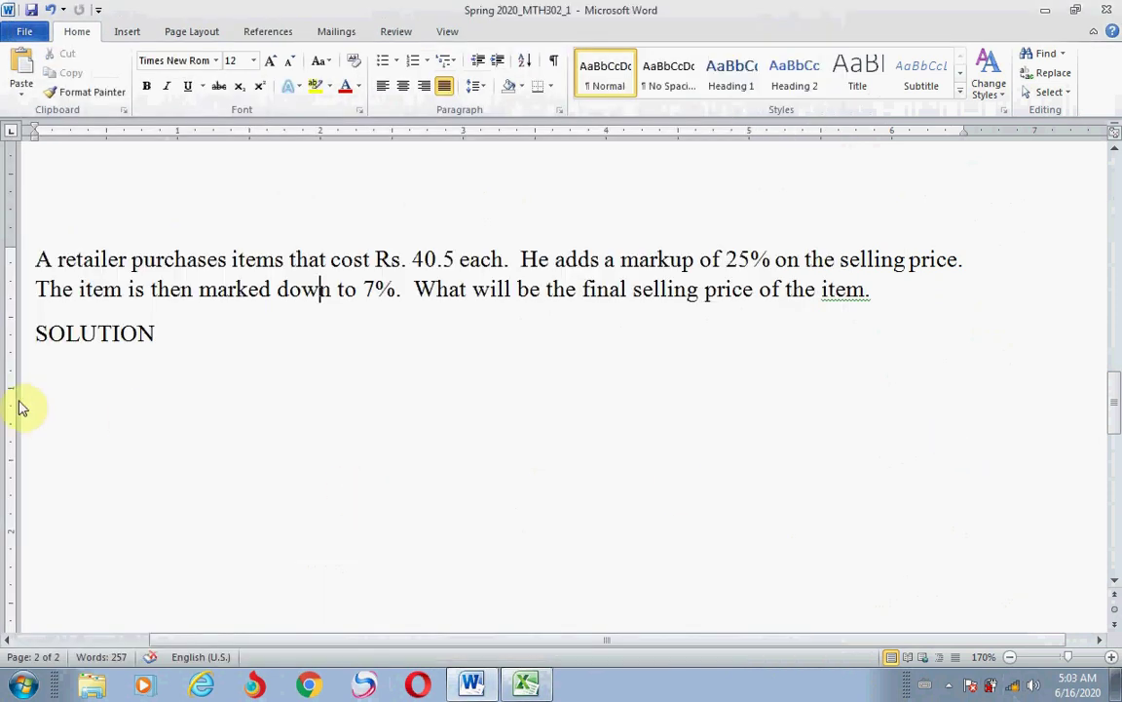
left_click(41, 379)
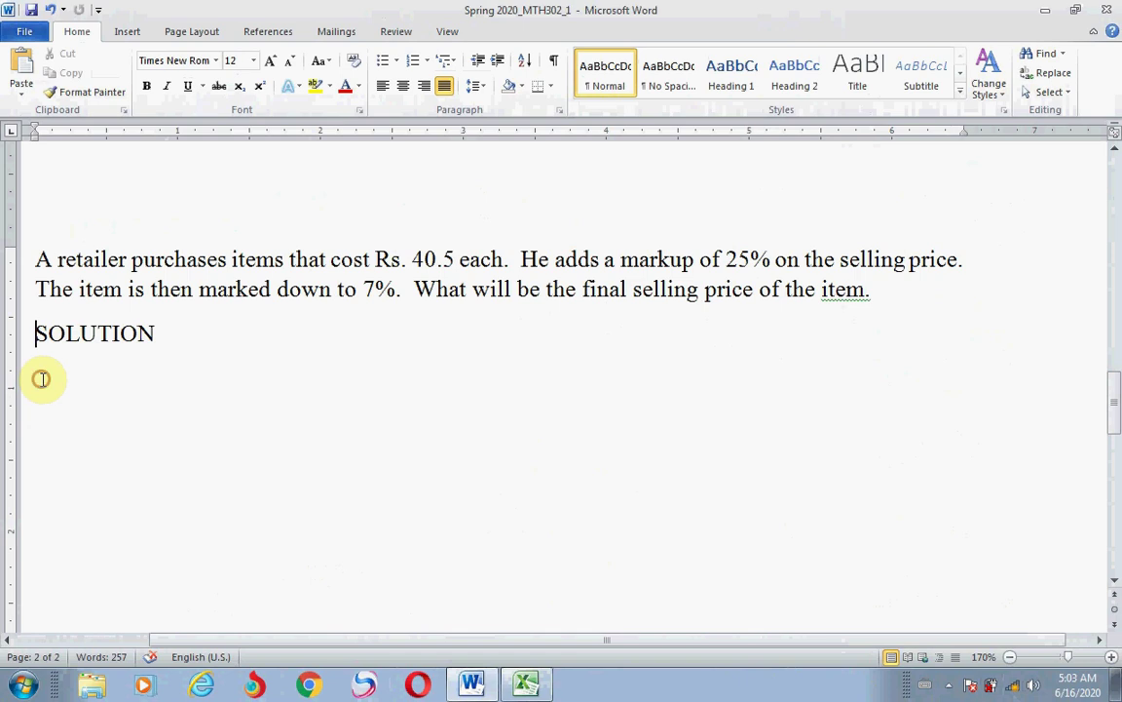
left_click(161, 336)
key("Return")
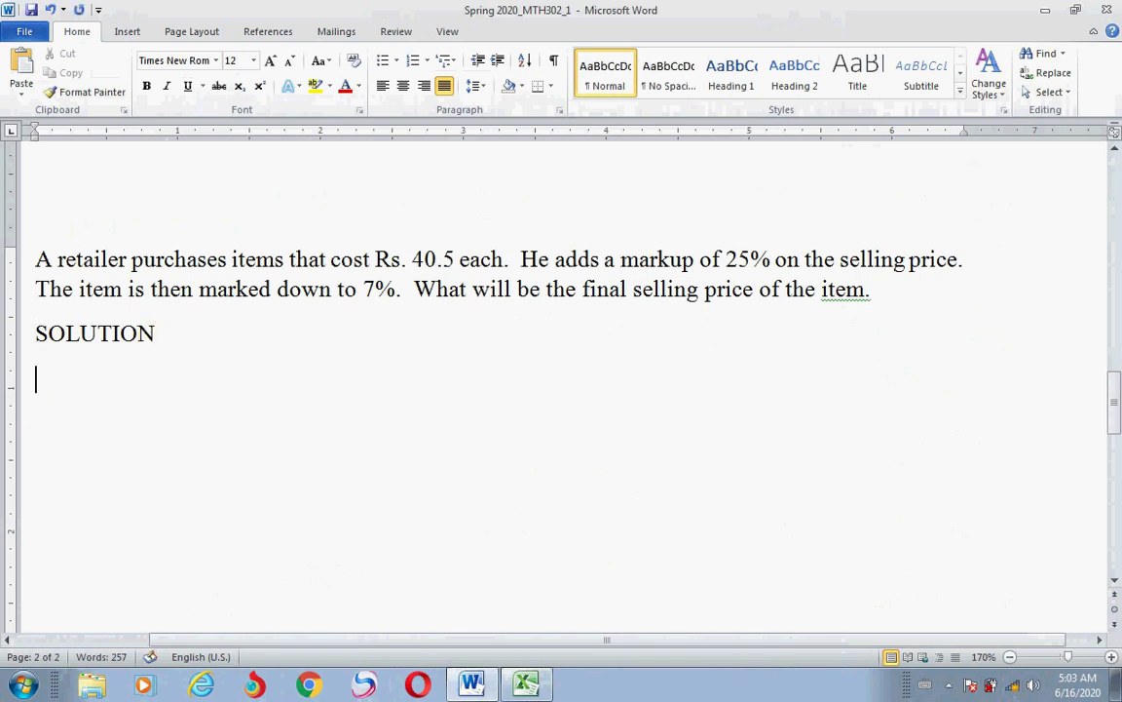
key("ctrl+v")
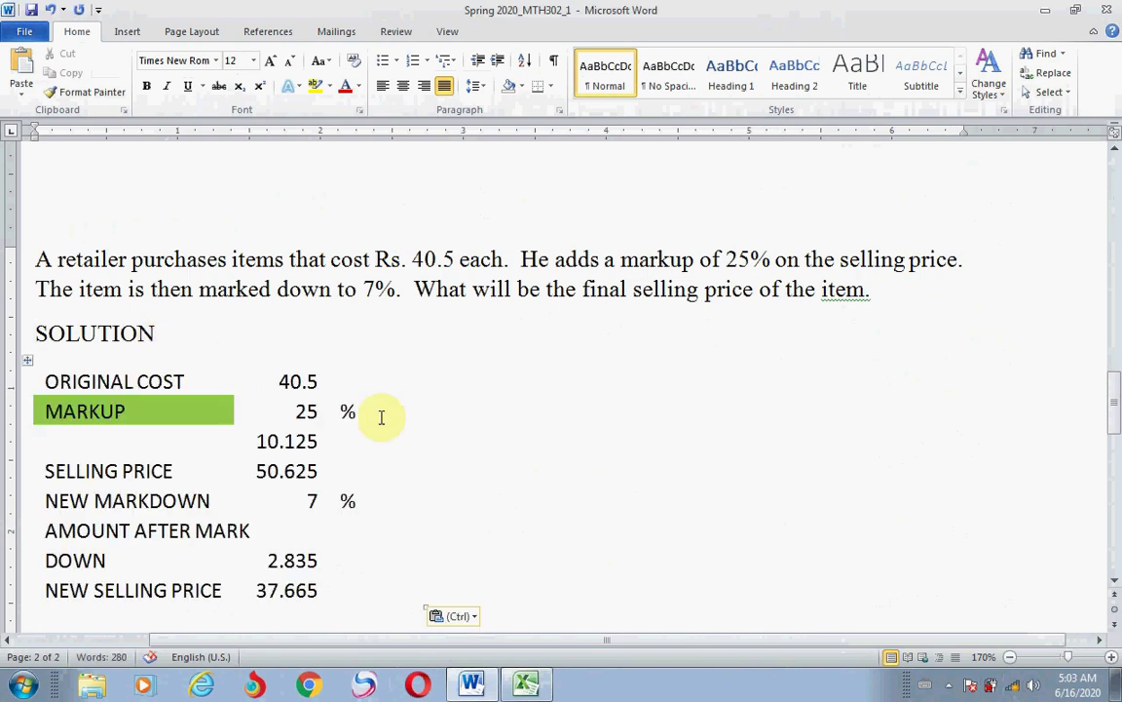
left_click_drag(1114, 412, 1115, 431)
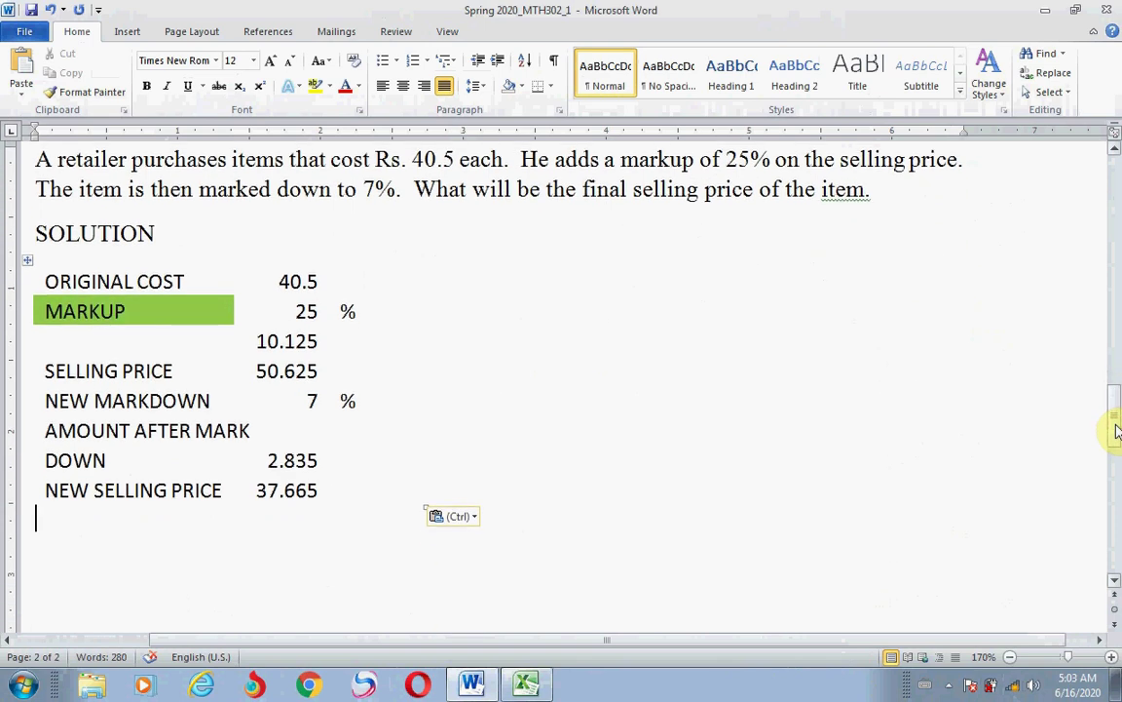